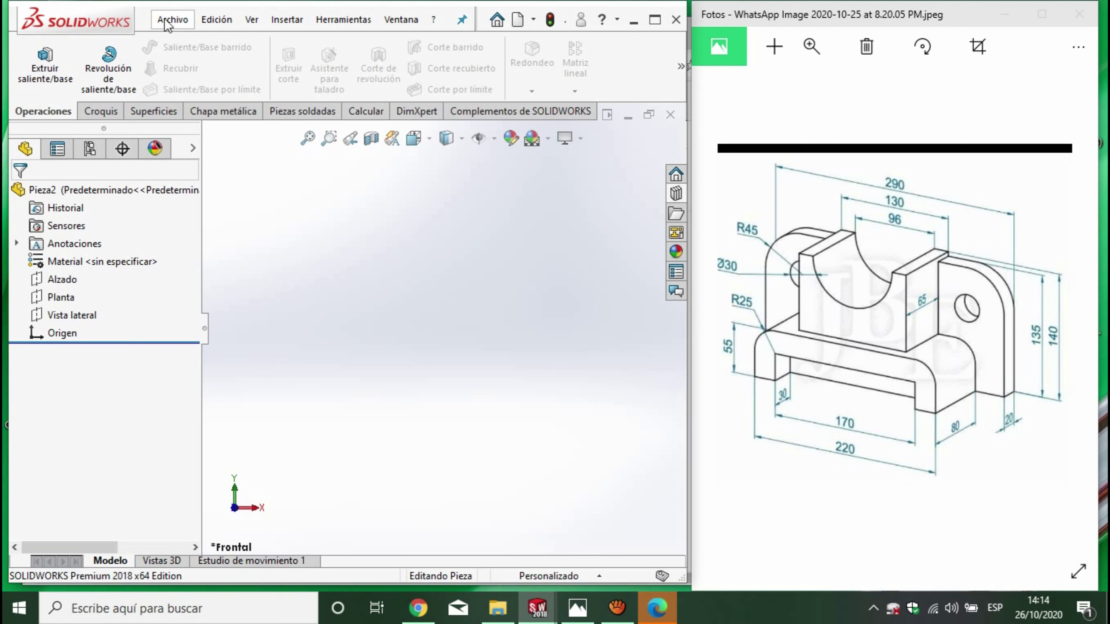
Start a sketch on the front plane with a 220 mm base line centred on the origin.
{"action": "left_click", "coordinate": [63, 279]}
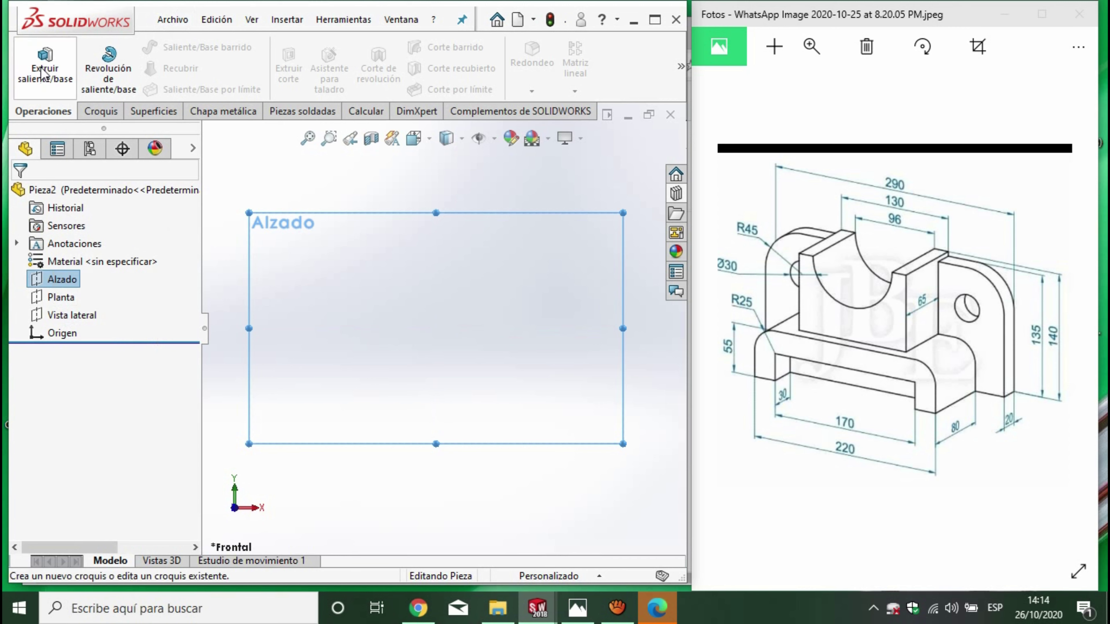
{"action": "left_click", "coordinate": [98, 111]}
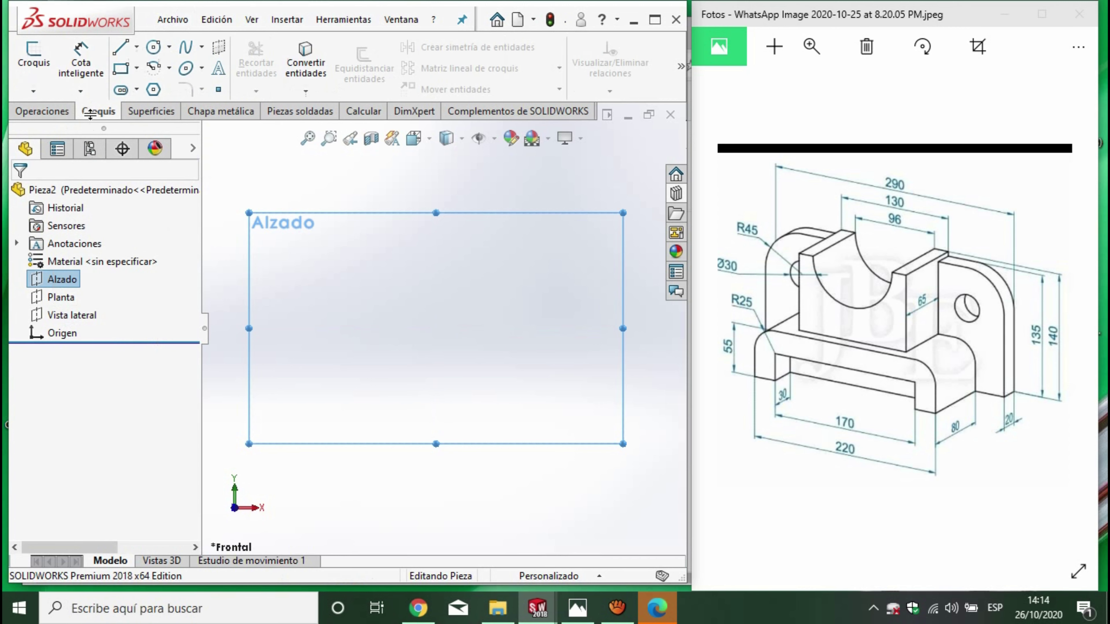
{"action": "left_click", "coordinate": [32, 63]}
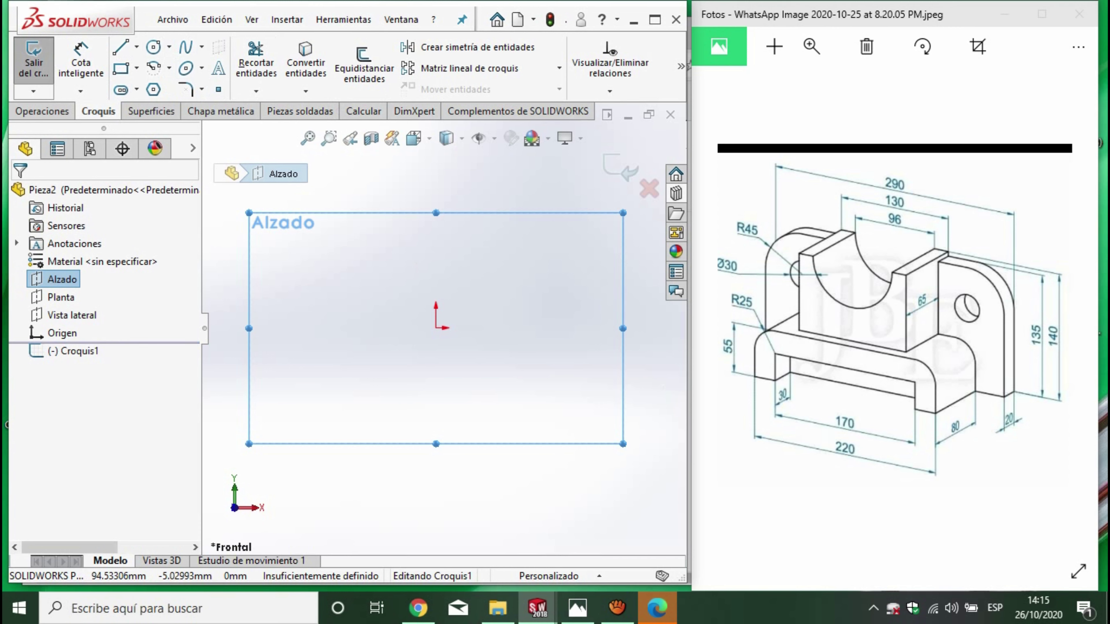
{"action": "left_click", "coordinate": [137, 46]}
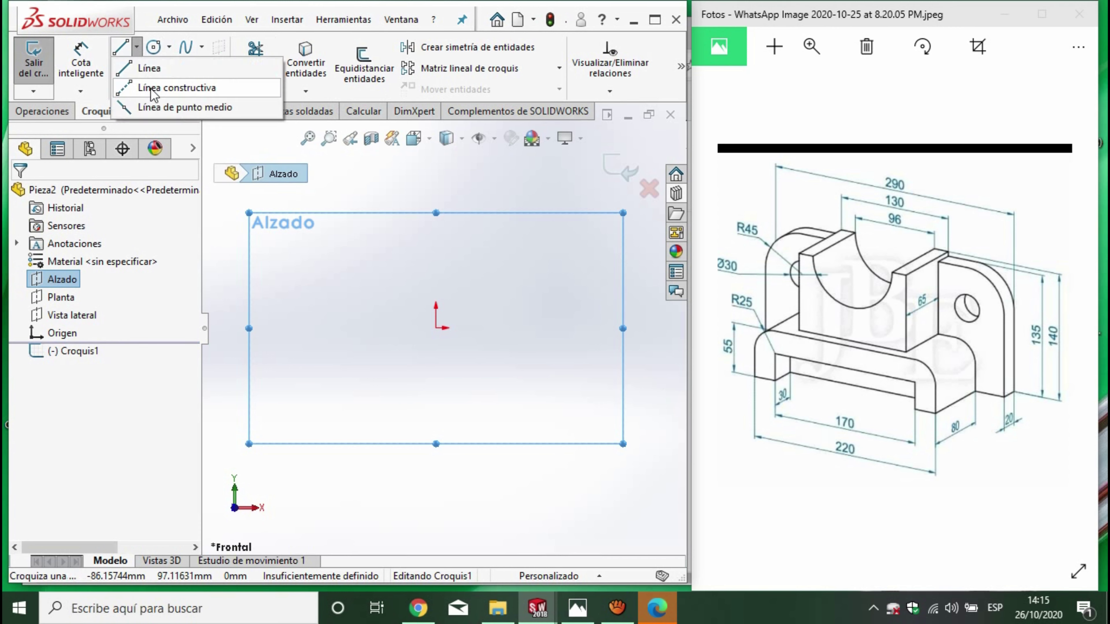
{"action": "left_click", "coordinate": [156, 107]}
{"action": "left_click", "coordinate": [436, 327]}
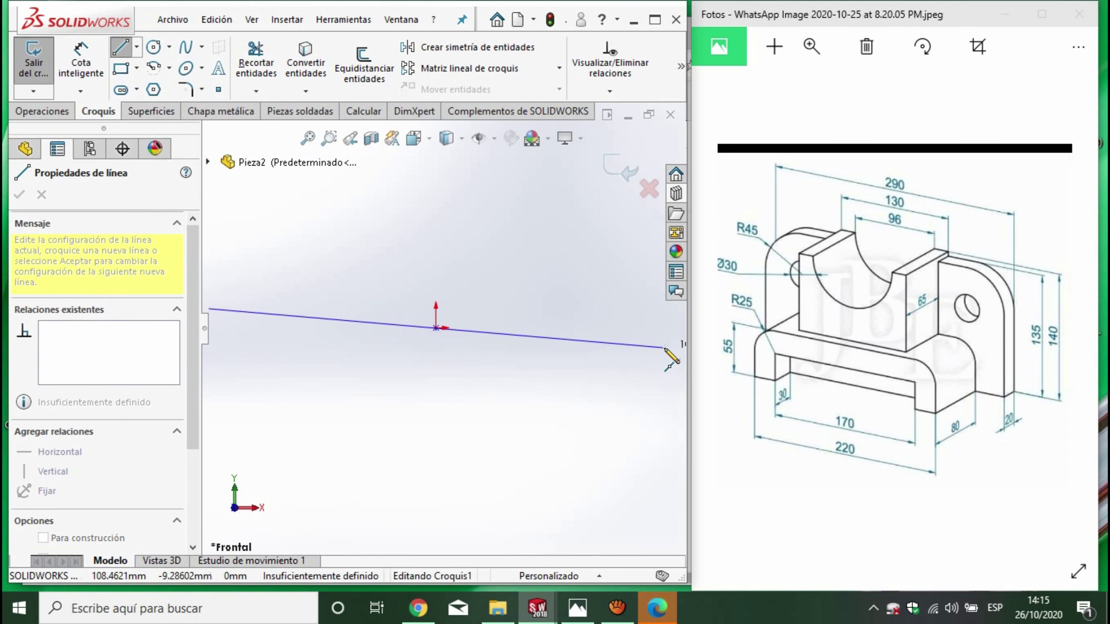
{"action": "left_click", "coordinate": [615, 328]}
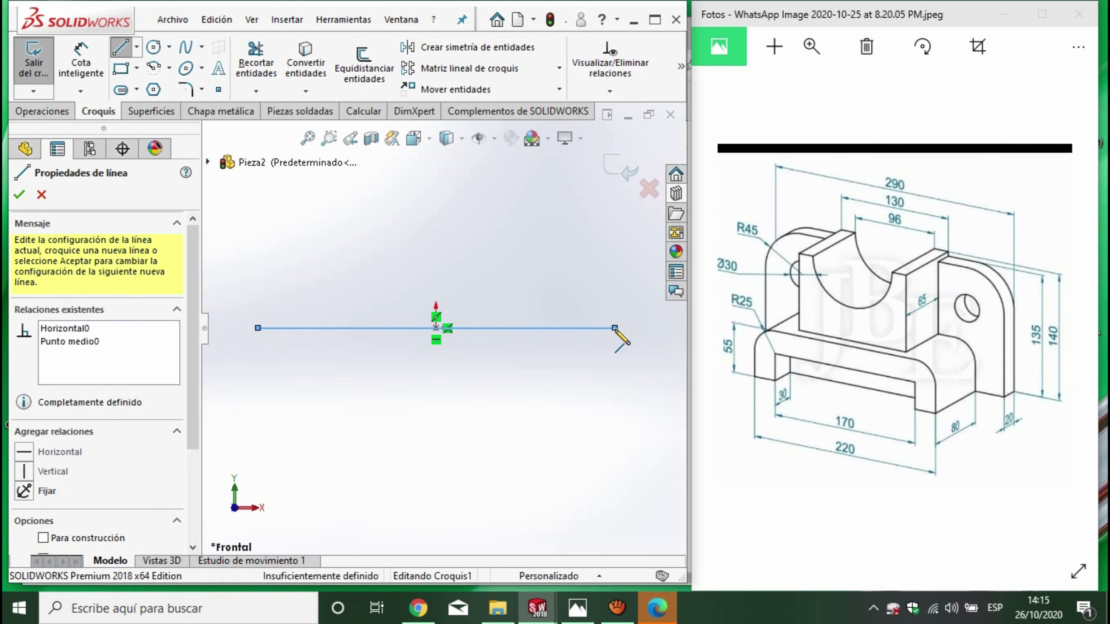
{"action": "left_click", "coordinate": [81, 61]}
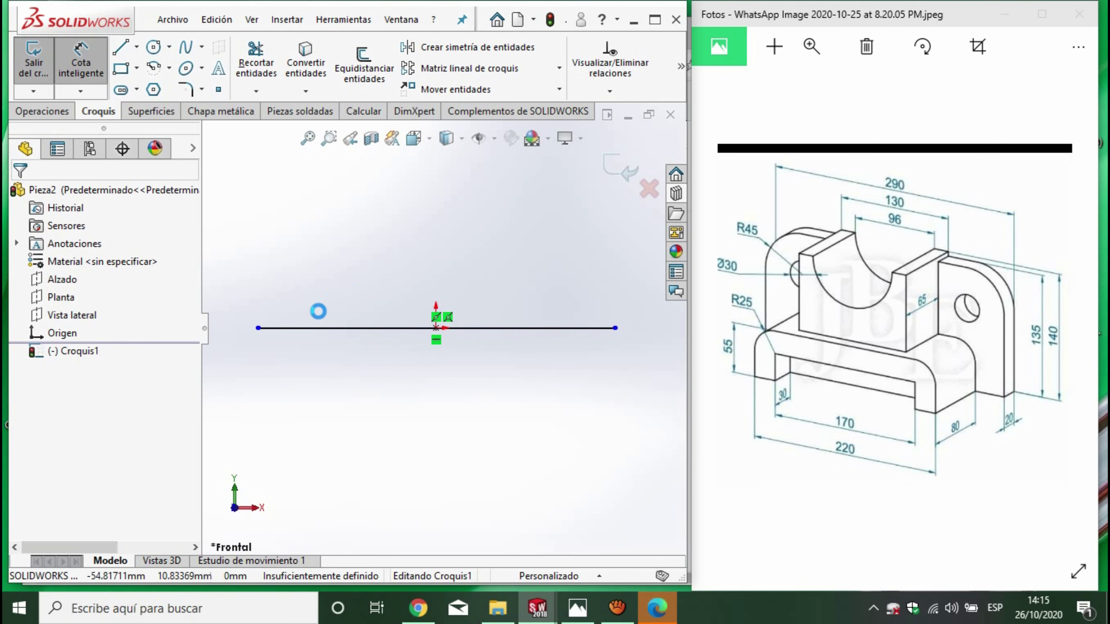
{"action": "left_click", "coordinate": [358, 428]}
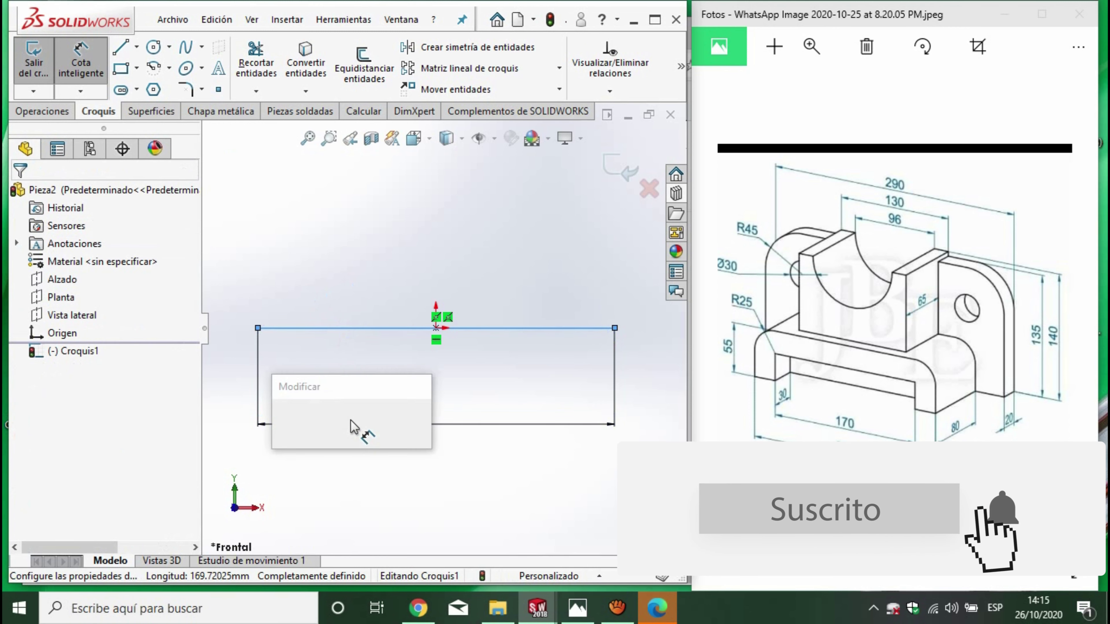
{"action": "type", "text": "220"}
{"action": "key", "text": "Return"}
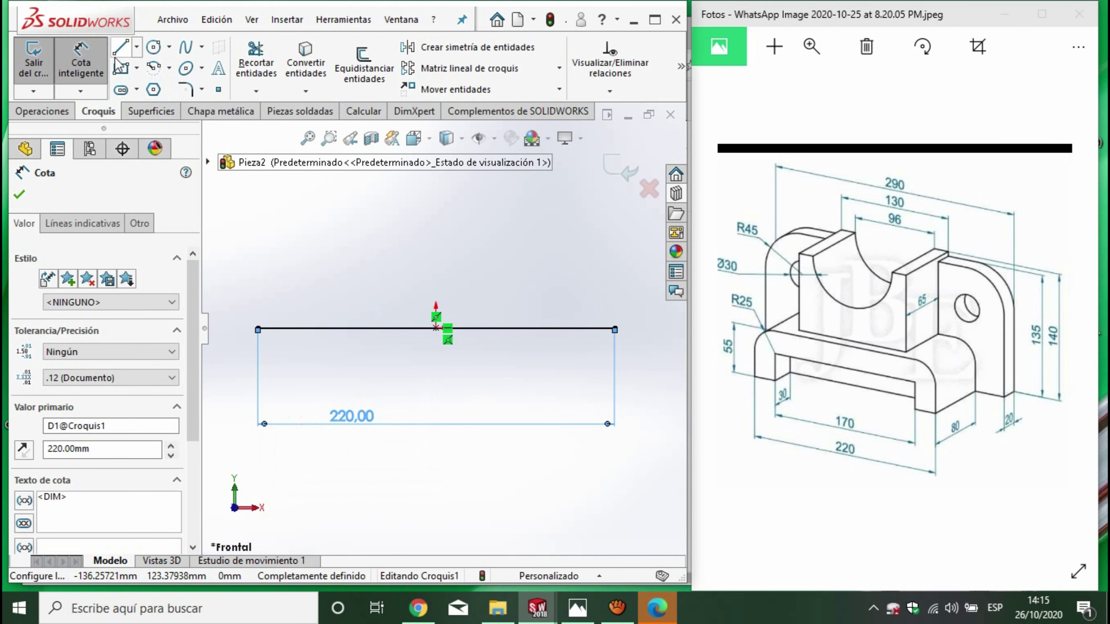
Draw a 55 mm vertical line up from the base line's left end.
{"action": "key", "text": "l"}
{"action": "left_click", "coordinate": [258, 328]}
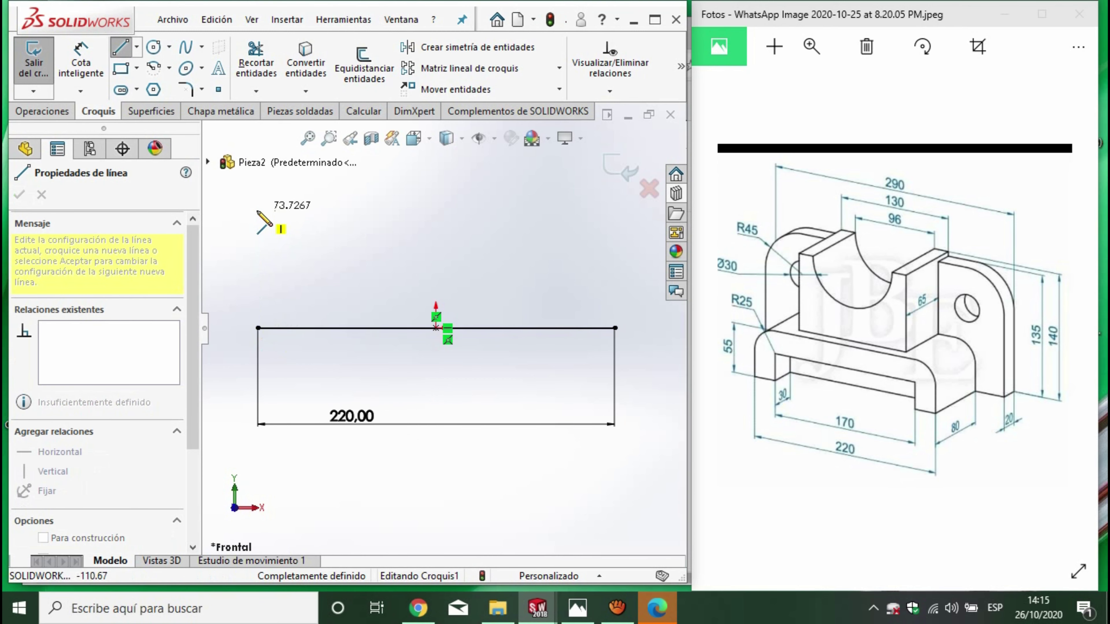
{"action": "left_click", "coordinate": [258, 228]}
{"action": "key", "text": "Escape"}
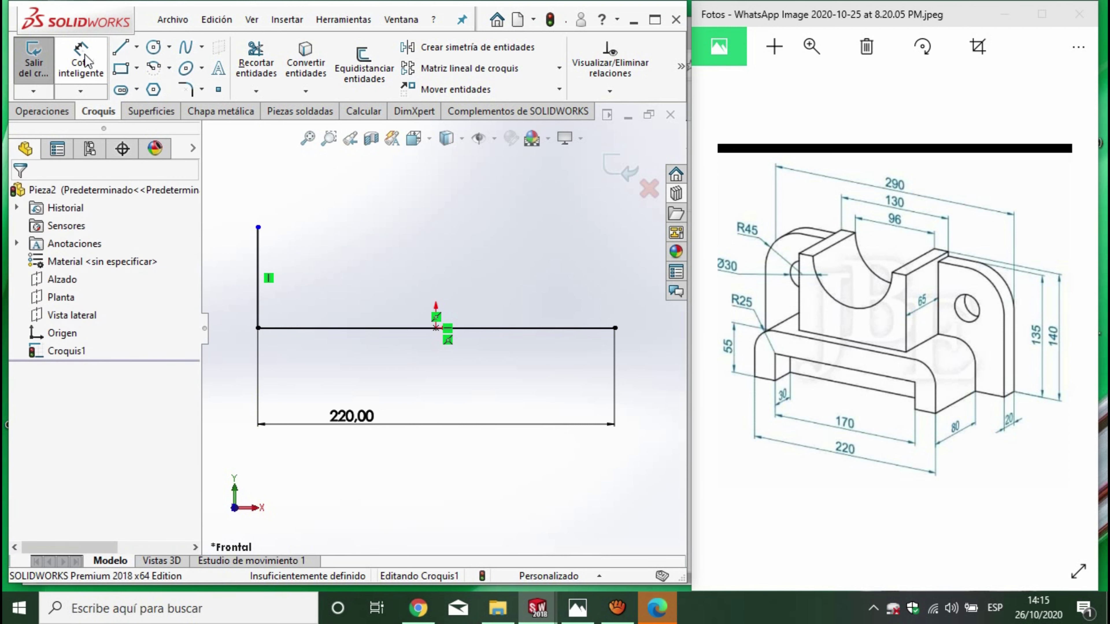
{"action": "left_click", "coordinate": [81, 57]}
{"action": "left_click", "coordinate": [259, 276]}
{"action": "left_click", "coordinate": [236, 319]}
{"action": "type", "text": "55"}
{"action": "key", "text": "Return"}
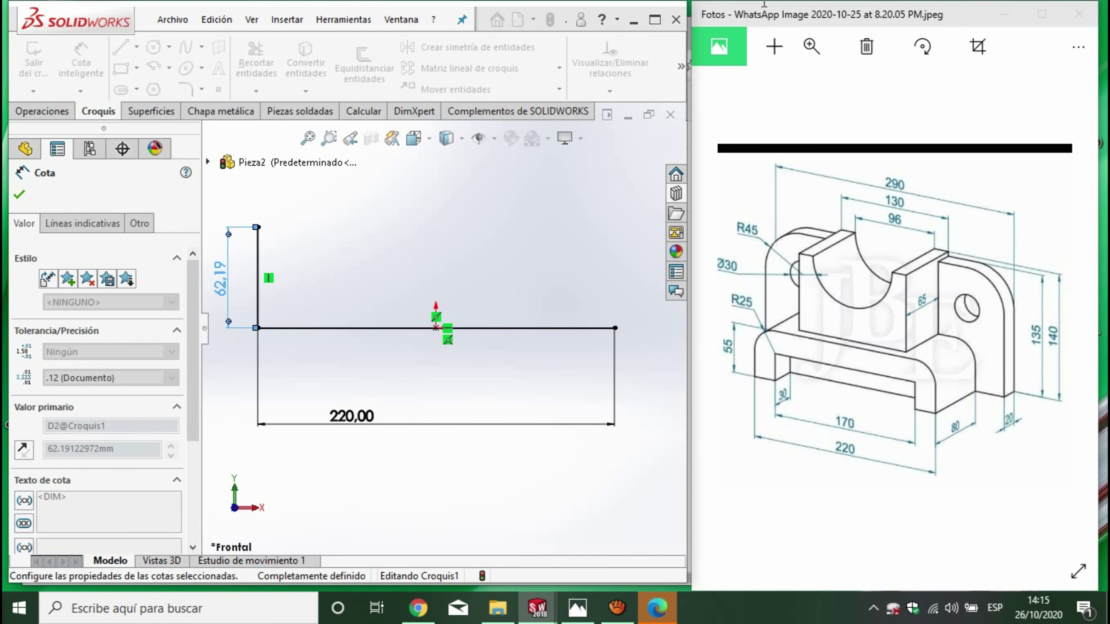
Draw the top and right edges to close the 220 × 55 mm rectangle.
{"action": "left_click", "coordinate": [121, 46]}
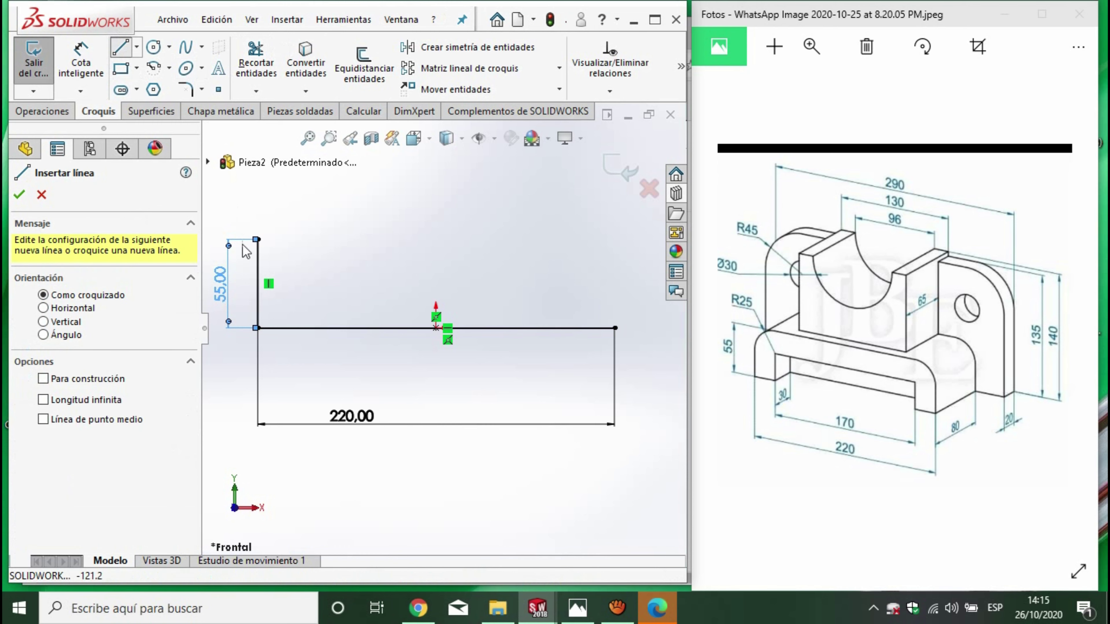
{"action": "left_click", "coordinate": [257, 239]}
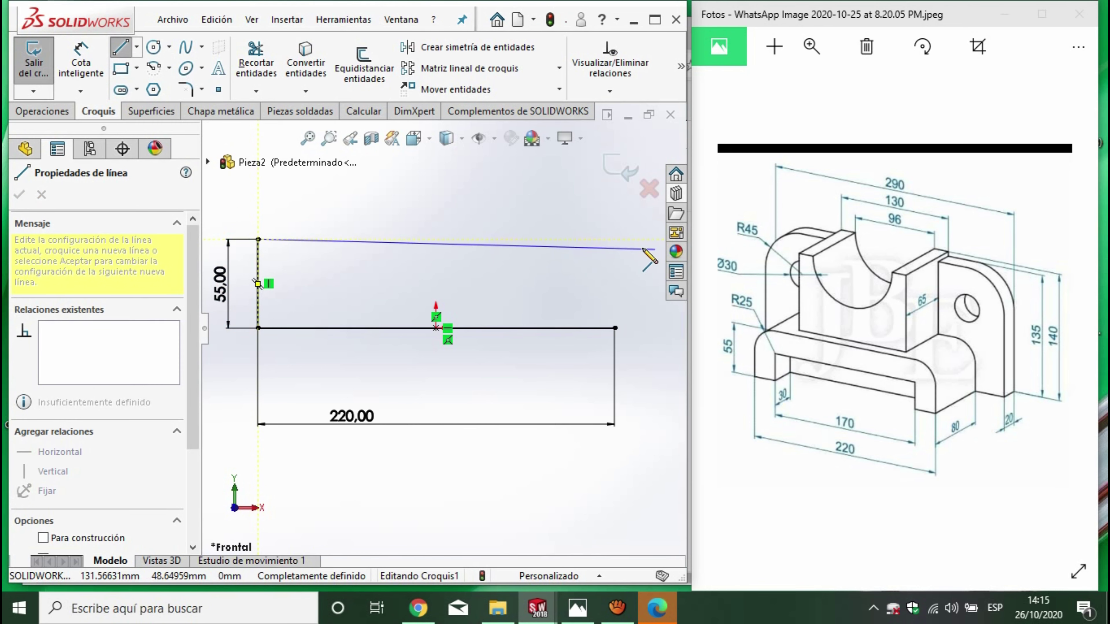
{"action": "left_click", "coordinate": [614, 240]}
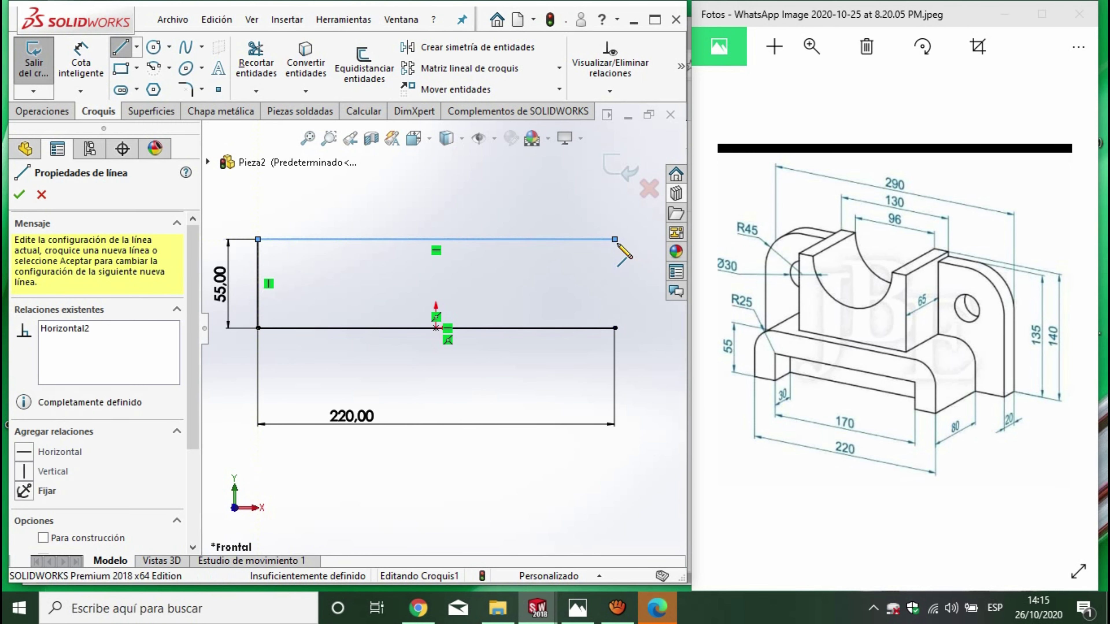
{"action": "left_click", "coordinate": [615, 328]}
{"action": "key", "text": "Escape"}
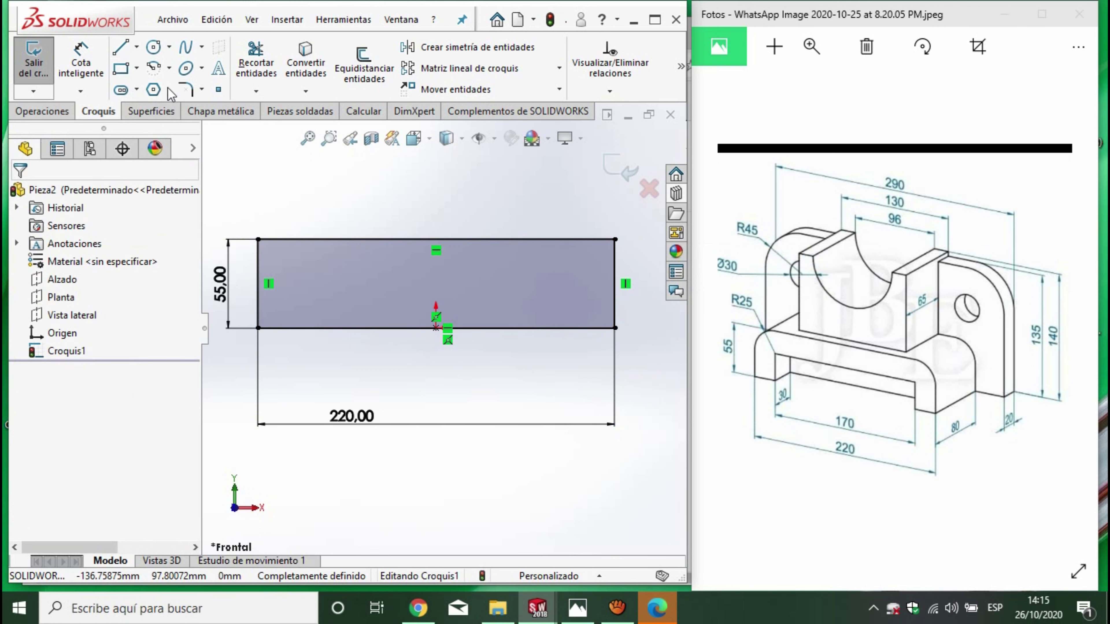
{"action": "left_click", "coordinate": [185, 90]}
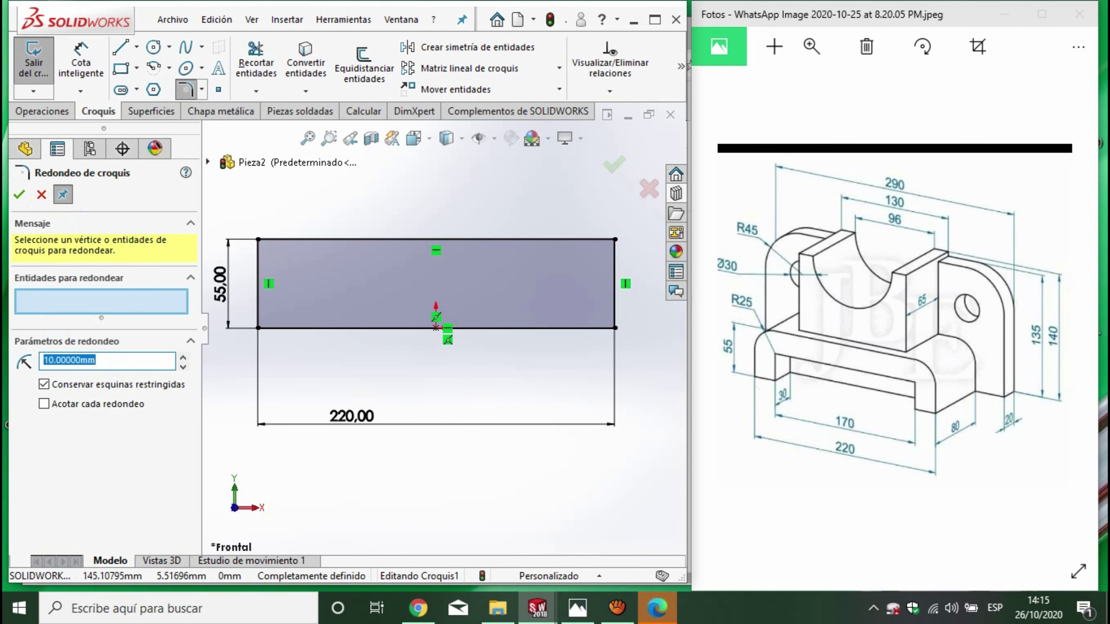
Fillet the rectangle's top-left and top-right corners with a 25 mm radius.
{"action": "left_click", "coordinate": [259, 269]}
{"action": "left_click", "coordinate": [297, 240]}
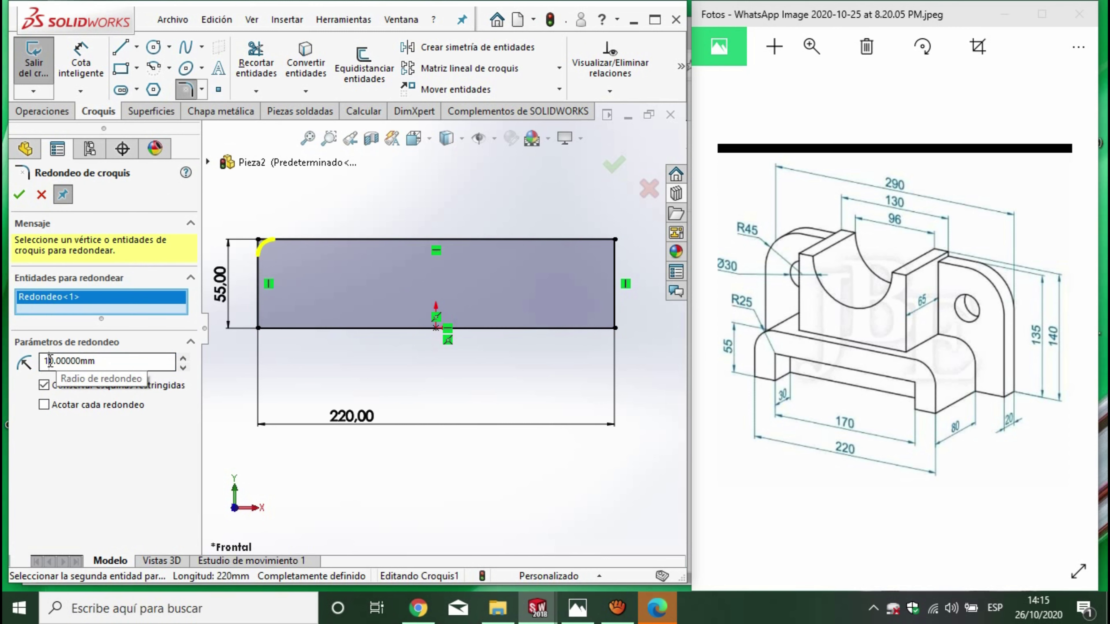
{"action": "left_click_drag", "start_coordinate": [50, 360], "coordinate": [27, 363]}
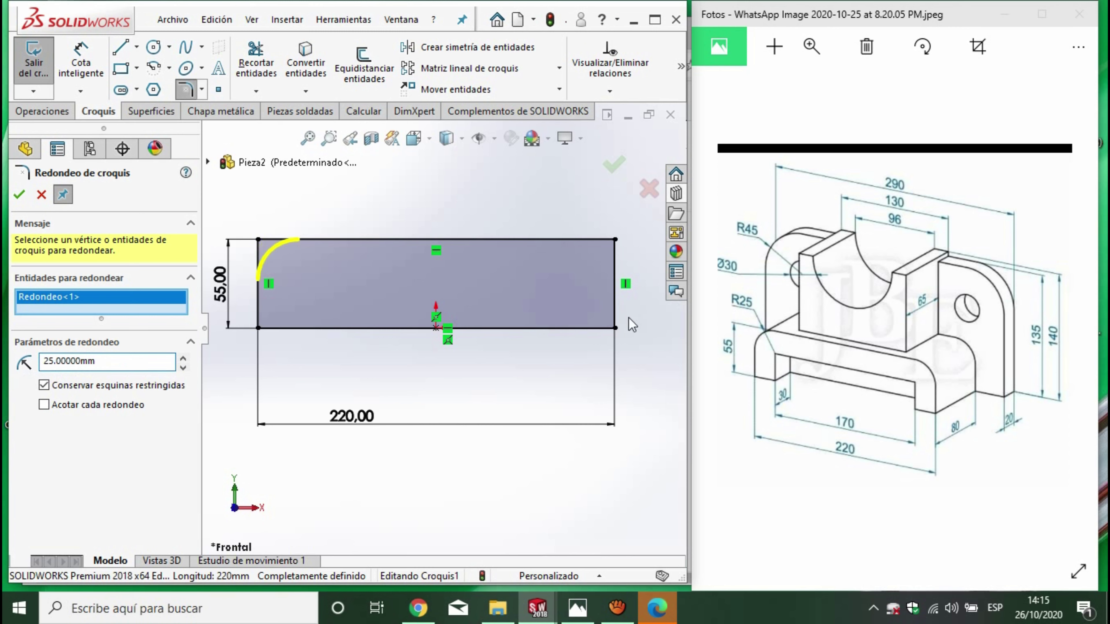
{"action": "left_click", "coordinate": [616, 306]}
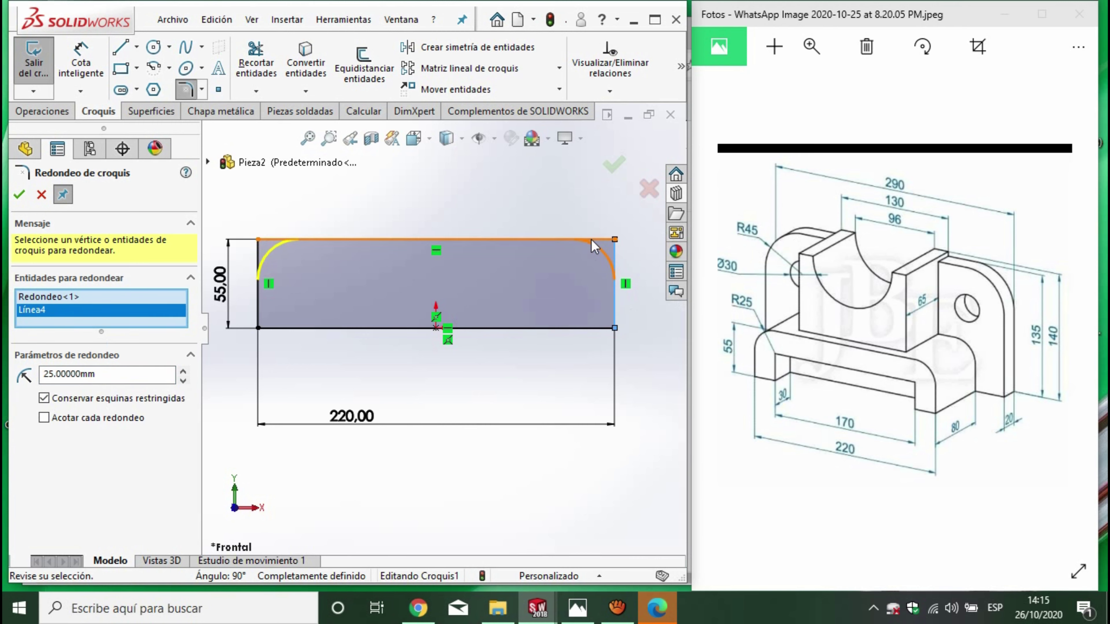
{"action": "right_click", "coordinate": [626, 154]}
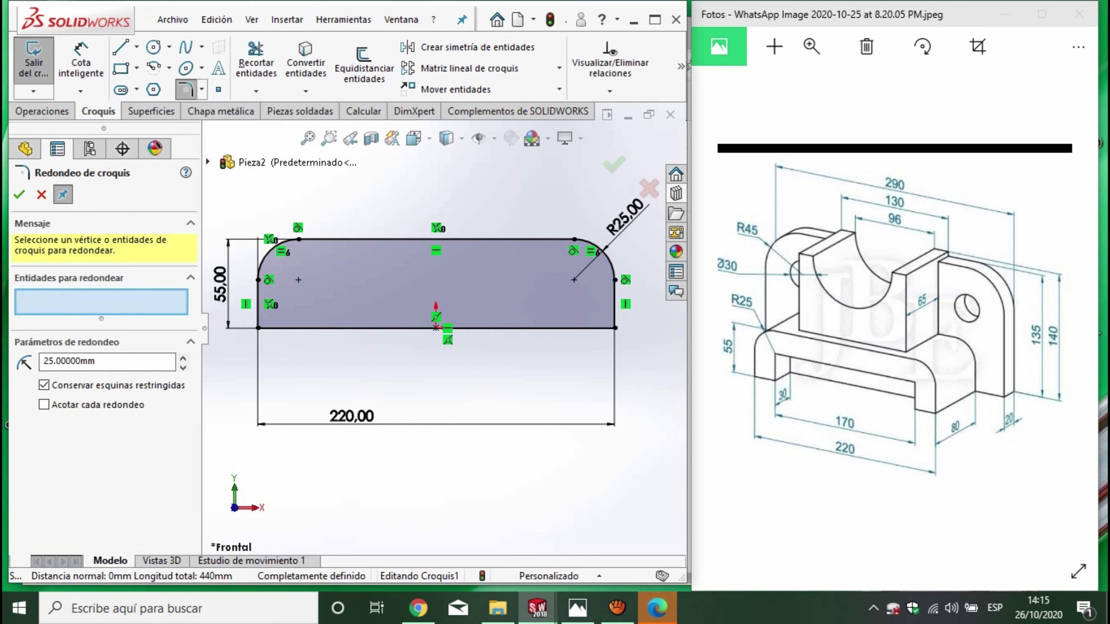
{"action": "left_click", "coordinate": [51, 114]}
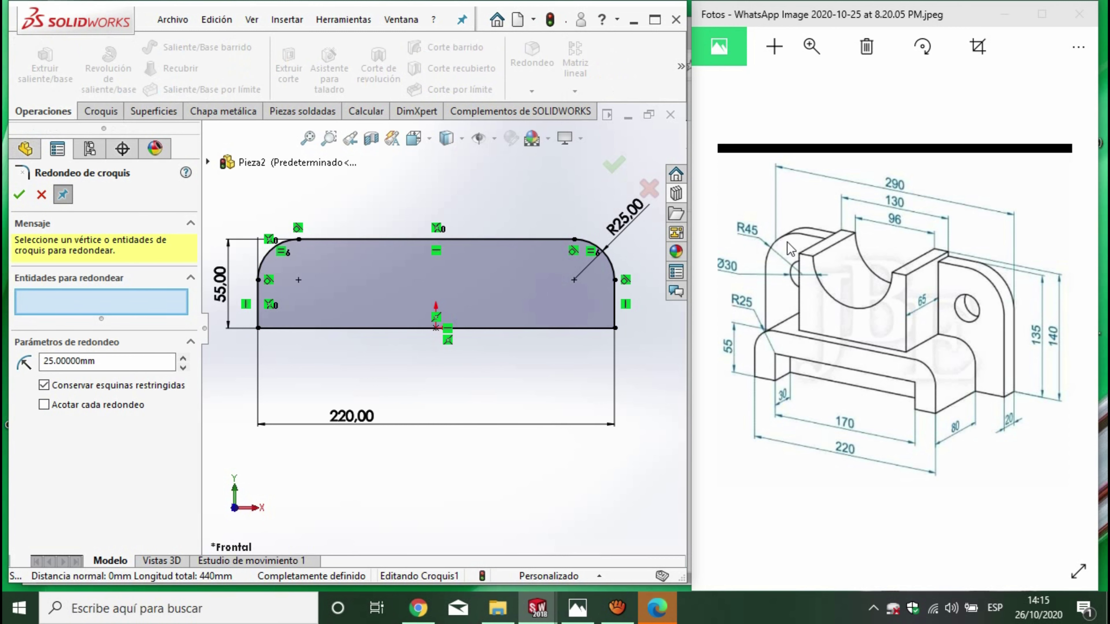
{"action": "left_click", "coordinate": [613, 164]}
{"action": "left_click", "coordinate": [101, 111]}
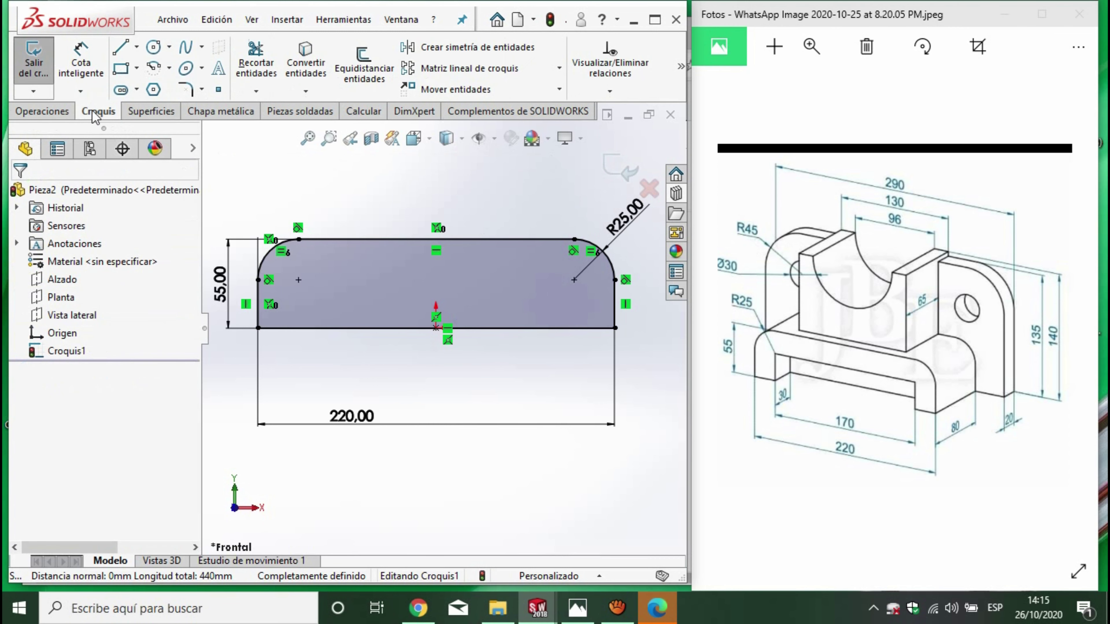
Extrude the rounded profile 80 mm into the base block and view it from behind.
{"action": "left_click", "coordinate": [43, 112]}
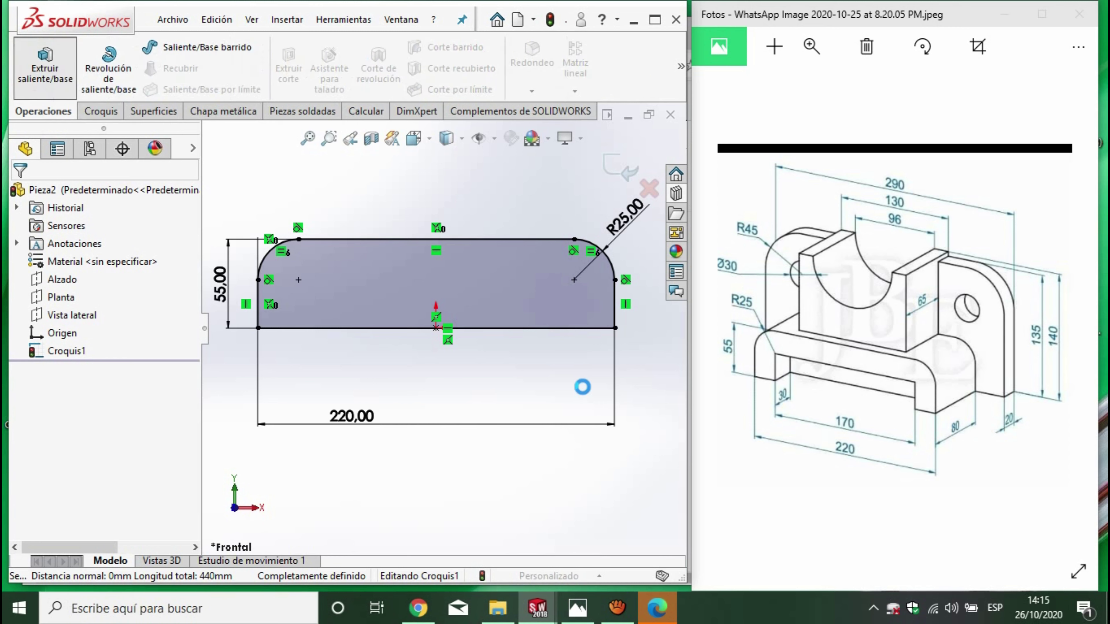
{"action": "type", "text": "80"}
{"action": "key", "text": "Return"}
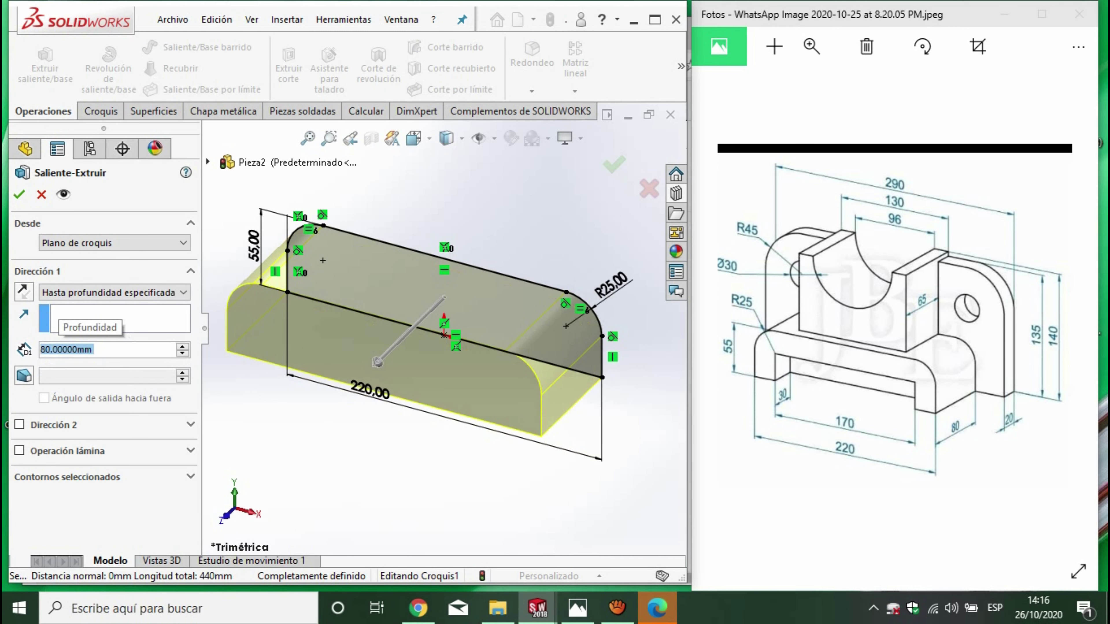
{"action": "left_click", "coordinate": [18, 200]}
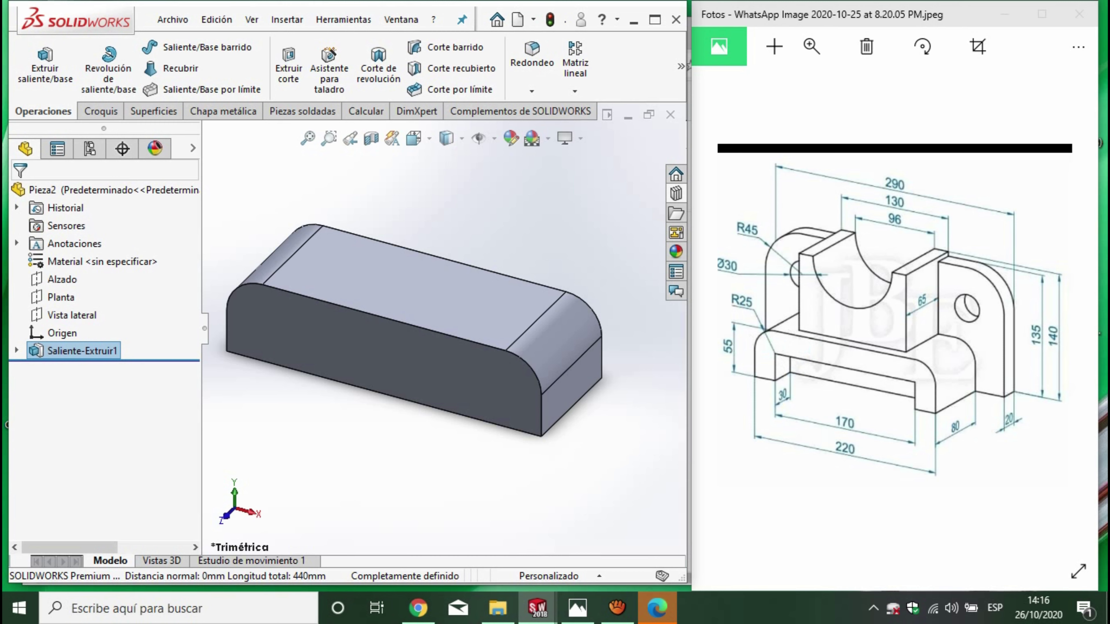
{"action": "middle_click_drag", "start_coordinate": [441, 342], "coordinate": [358, 427]}
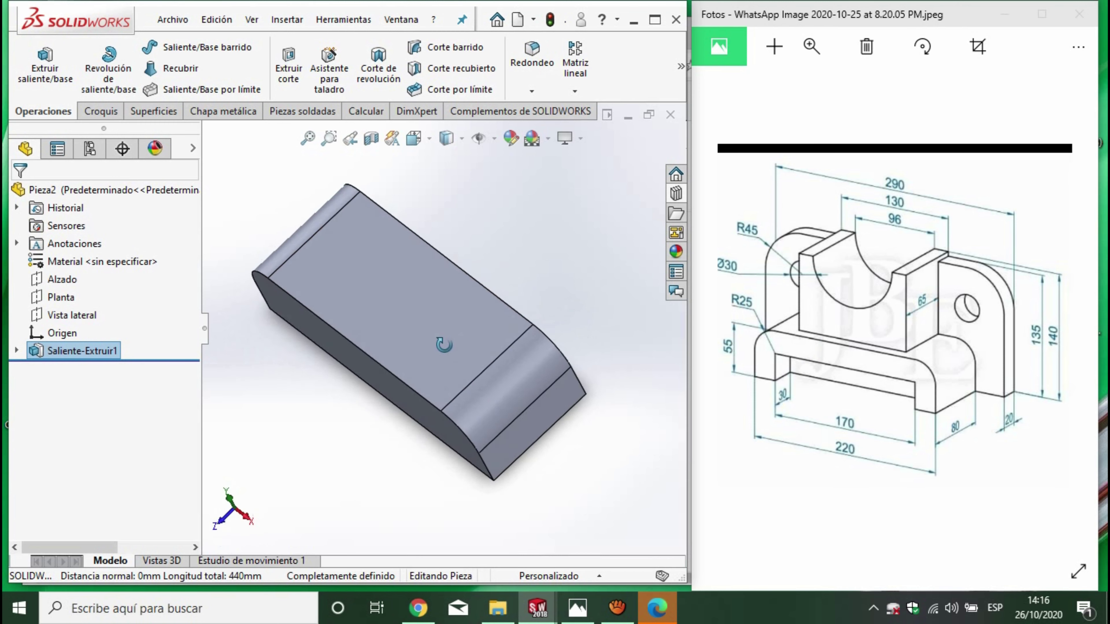
Start a new sketch on the block's large flat face, viewed face-on.
{"action": "left_click", "coordinate": [393, 342]}
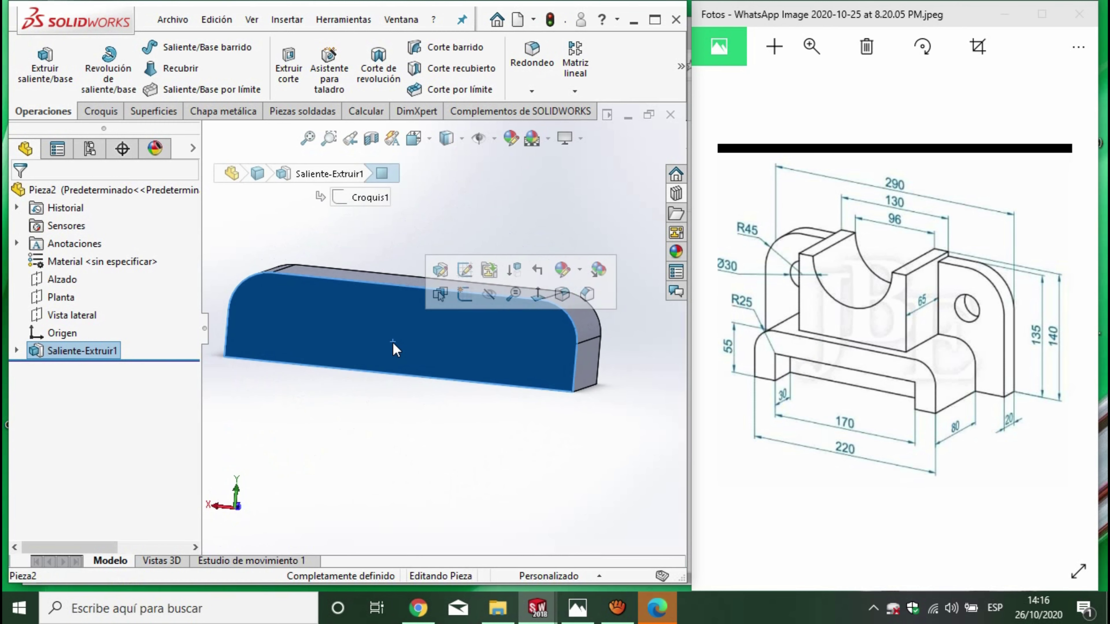
{"action": "left_click", "coordinate": [96, 114]}
{"action": "left_click", "coordinate": [33, 57]}
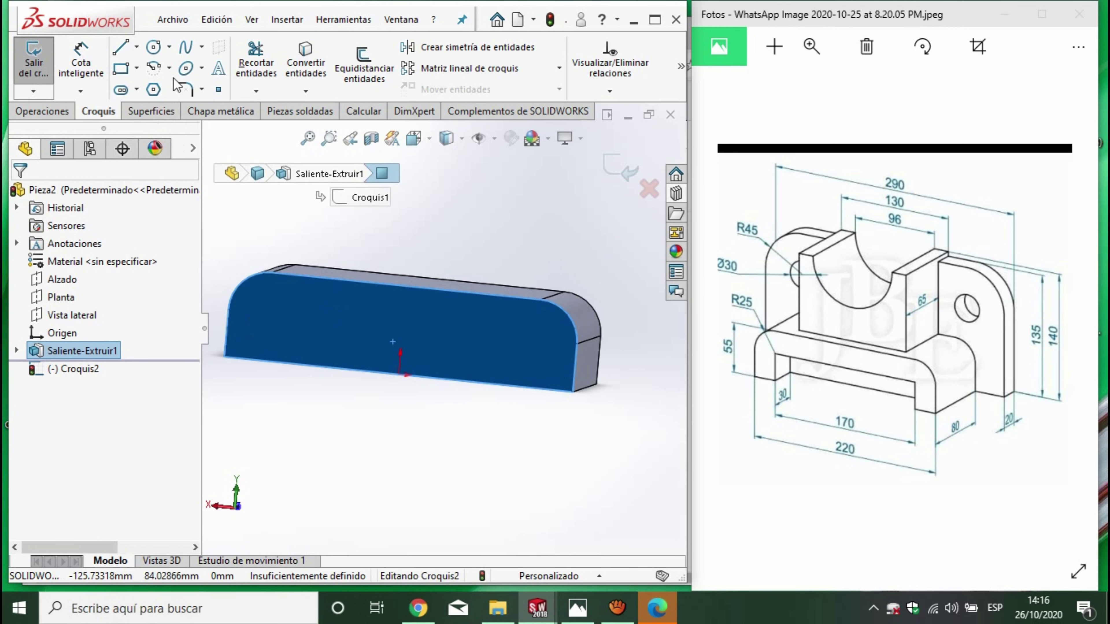
{"action": "scroll", "coordinate": [459, 333], "scroll_direction": "up", "scroll_amount": 3}
{"action": "middle_click_drag", "start_coordinate": [466, 323], "coordinate": [390, 222]}
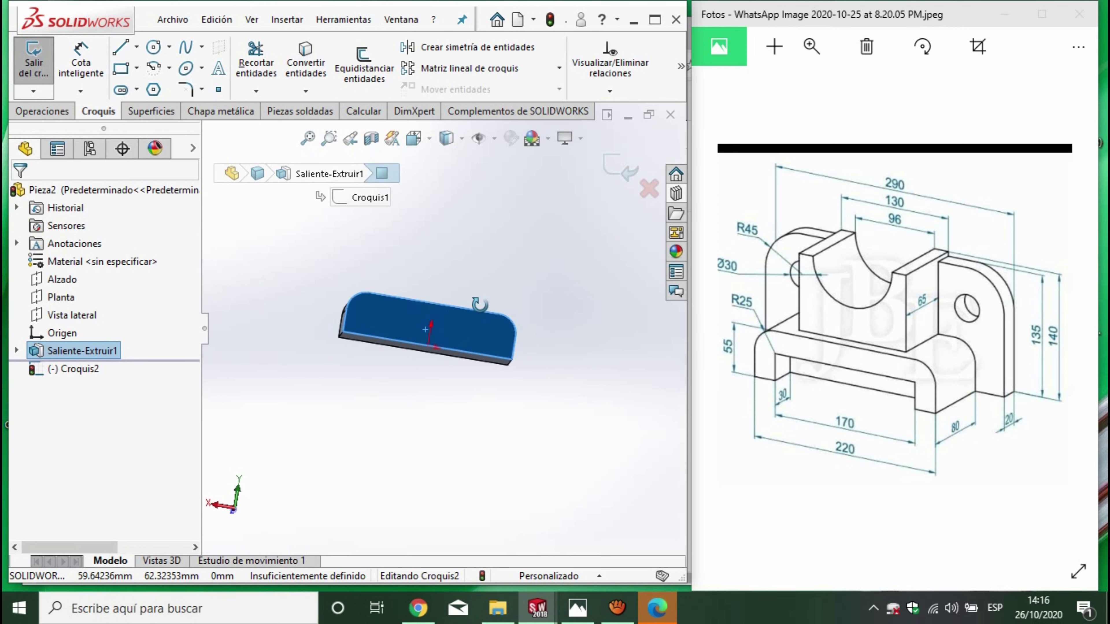
Draw a midpoint line centred on the origin and constrain it horizontal.
{"action": "left_click", "coordinate": [137, 47]}
{"action": "left_click", "coordinate": [144, 106]}
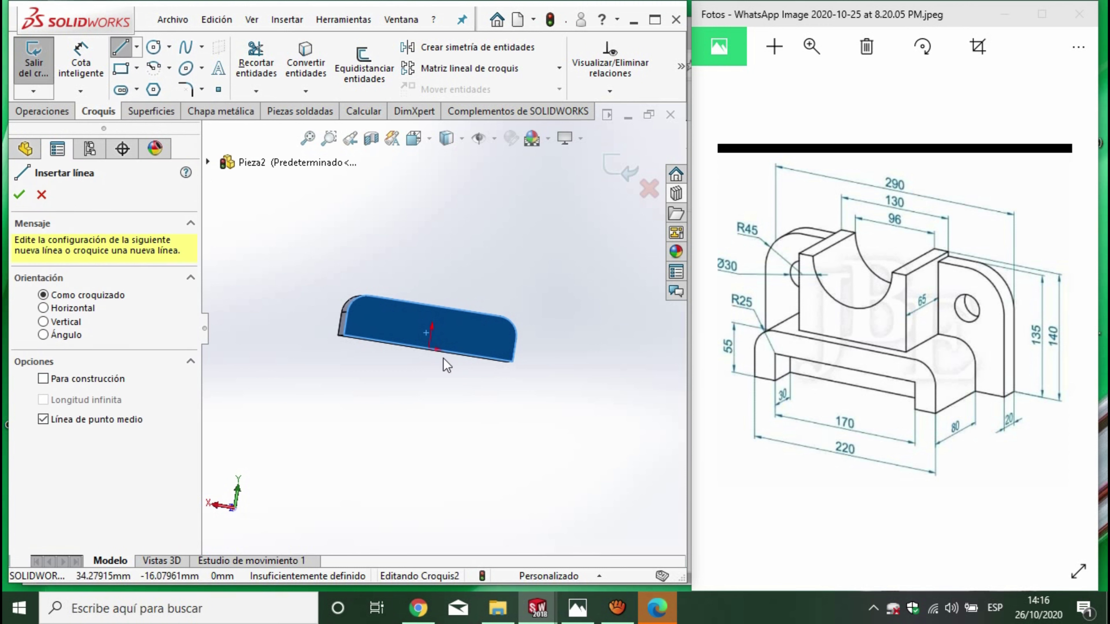
{"action": "left_click", "coordinate": [429, 348]}
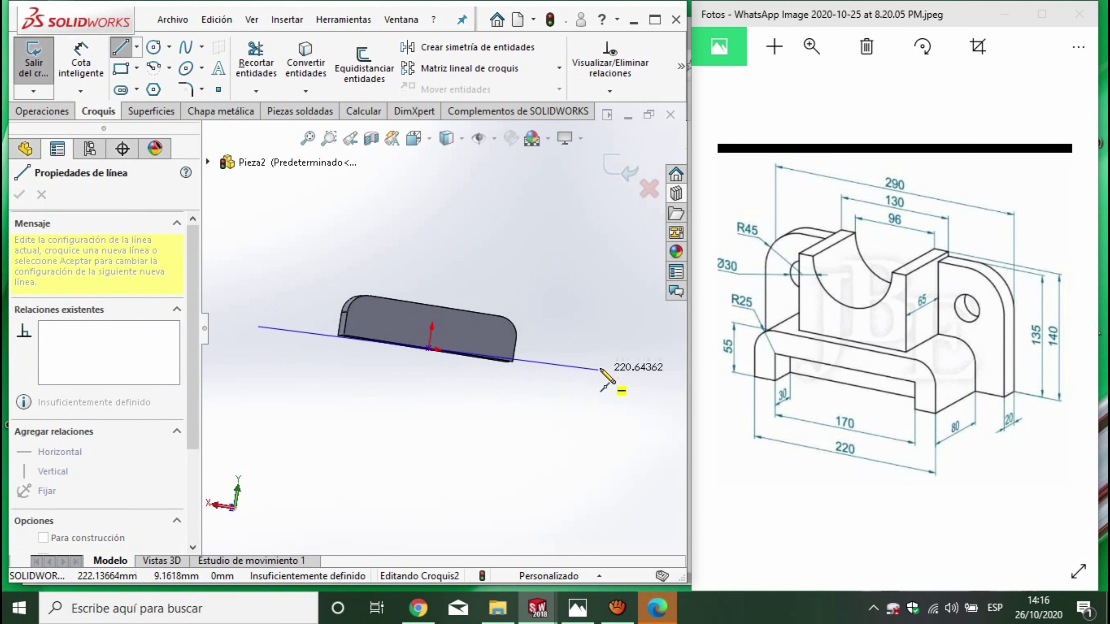
{"action": "left_click", "coordinate": [595, 382]}
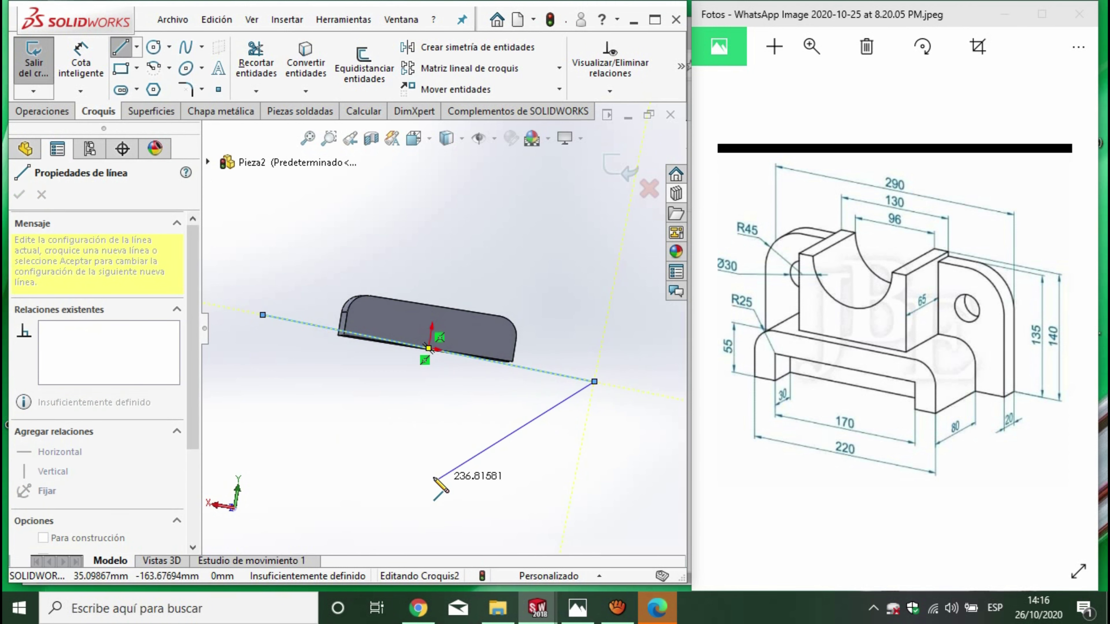
{"action": "key", "text": "Escape"}
{"action": "left_click", "coordinate": [307, 322]}
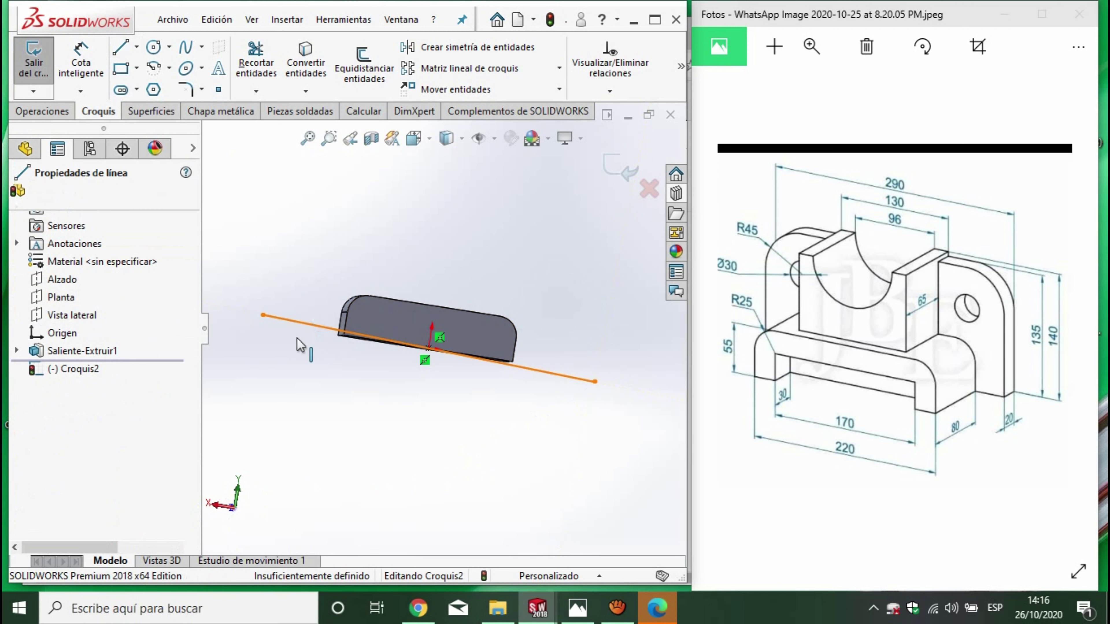
{"action": "left_click", "coordinate": [24, 366]}
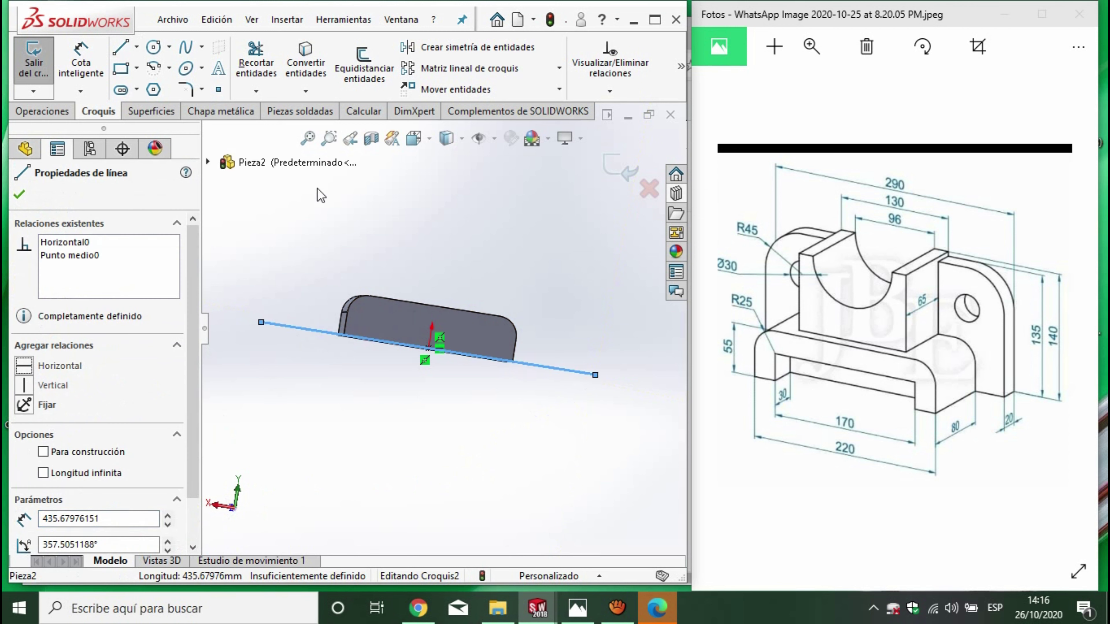
{"action": "left_click", "coordinate": [81, 59]}
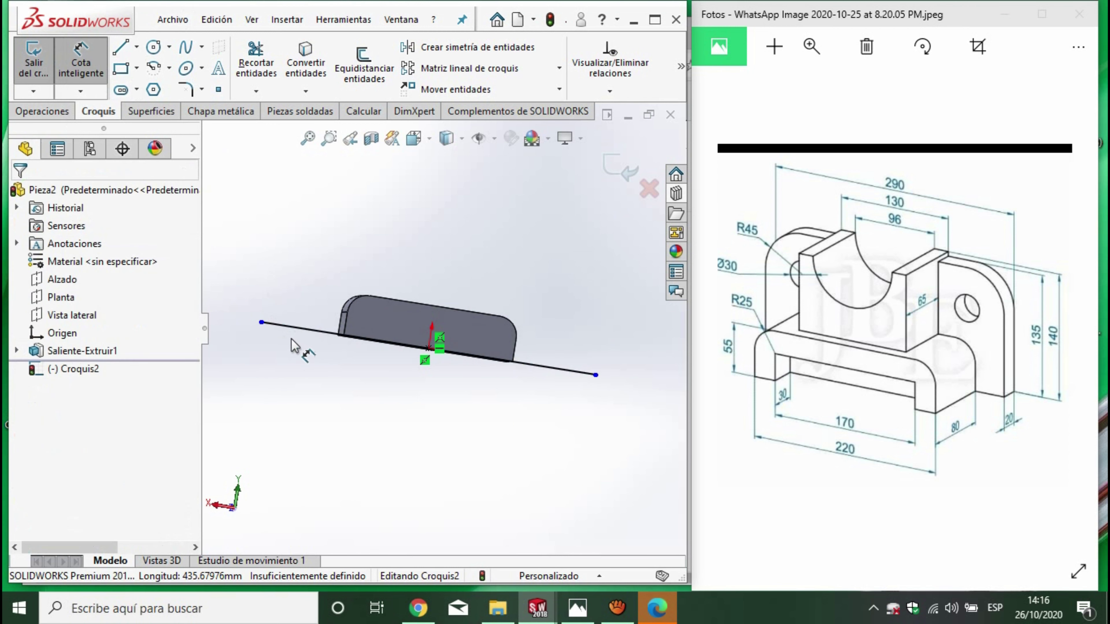
Dimension the base line to 290 and add a 135 upright line at its left end.
{"action": "left_click", "coordinate": [305, 330]}
{"action": "left_click", "coordinate": [344, 491]}
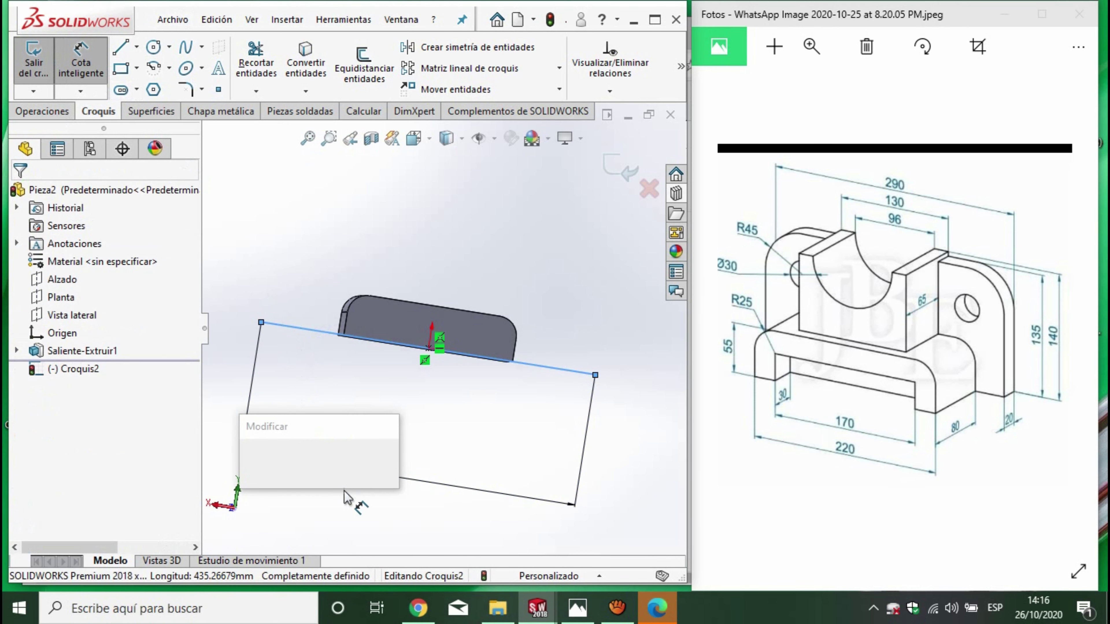
{"action": "type", "text": "290"}
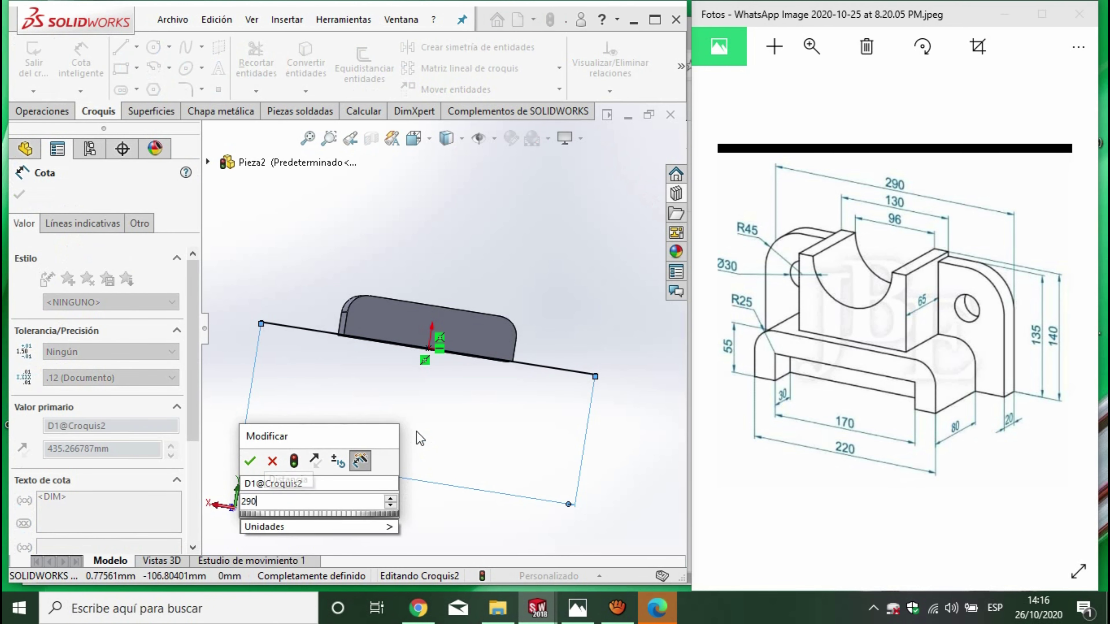
{"action": "key", "text": "Return"}
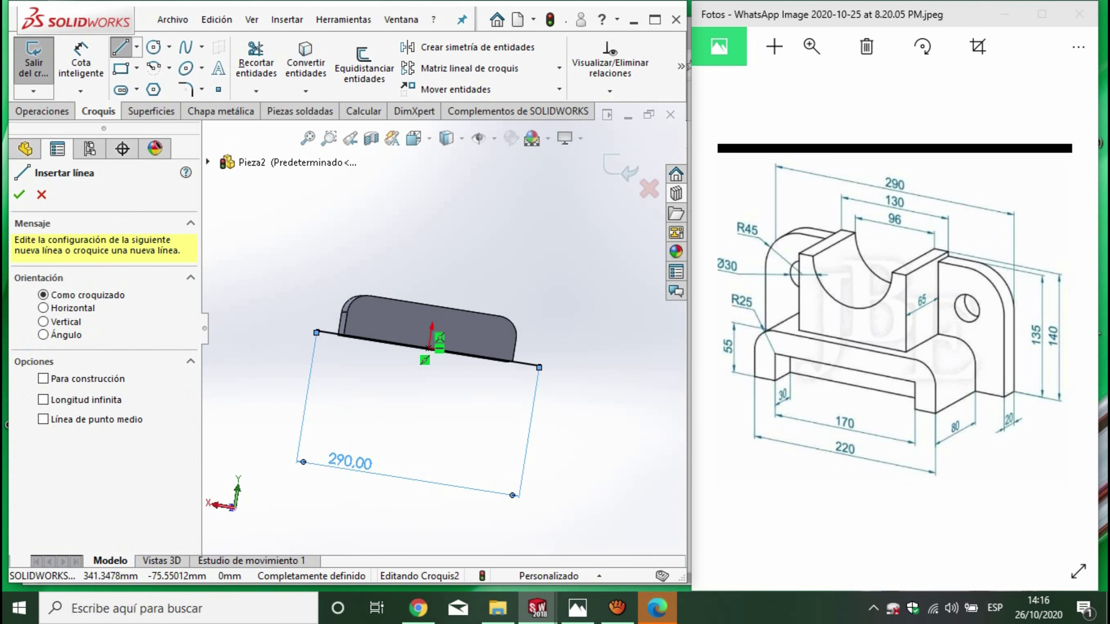
{"action": "left_click_drag", "start_coordinate": [318, 332], "coordinate": [340, 181]}
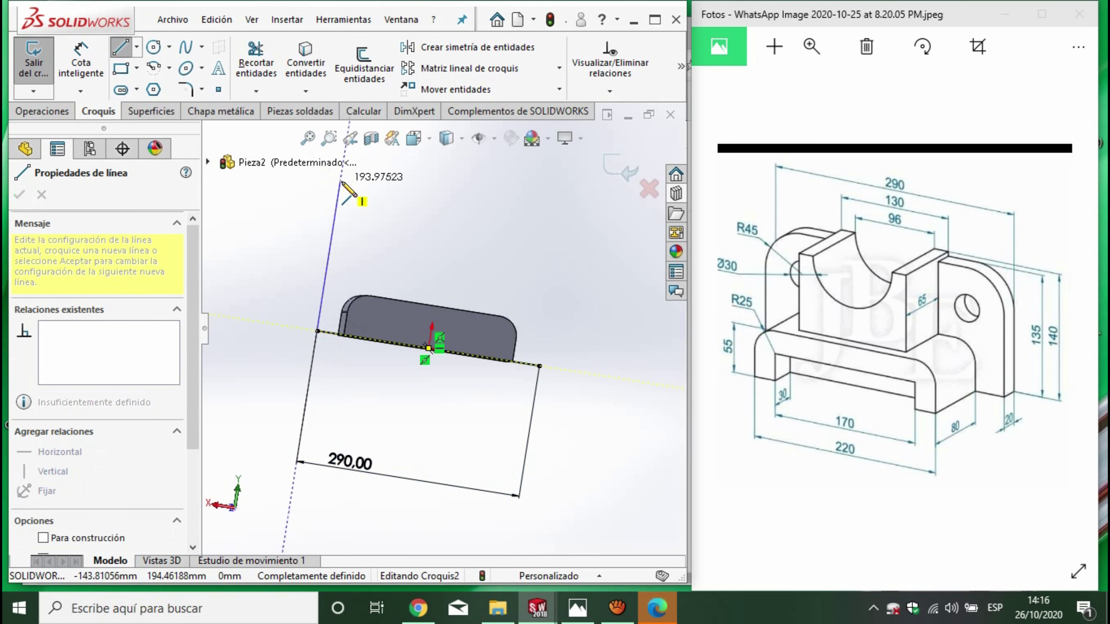
{"action": "right_click_drag", "start_coordinate": [350, 306], "coordinate": [333, 232]}
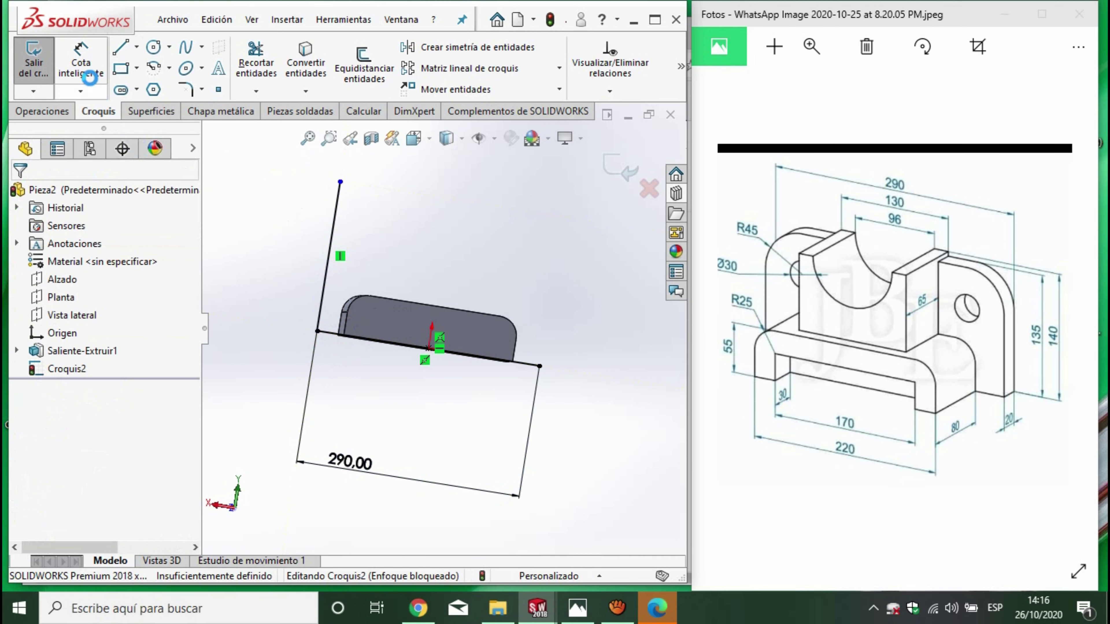
{"action": "left_click", "coordinate": [333, 232]}
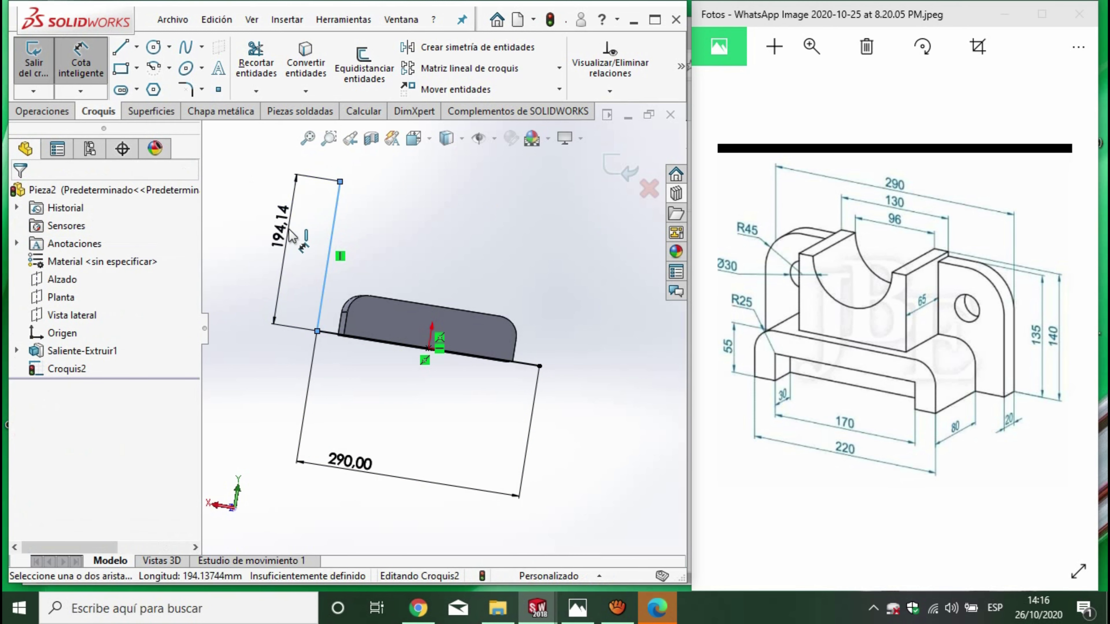
{"action": "left_click", "coordinate": [291, 236]}
{"action": "type", "text": "135"}
{"action": "key", "text": "Return"}
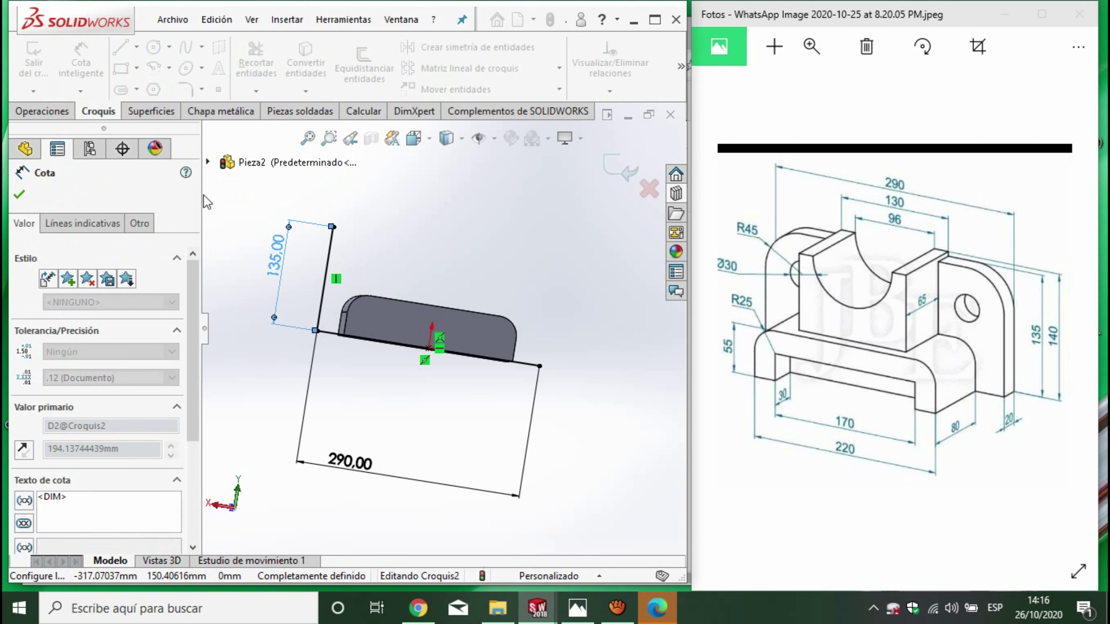
Draw the top and right lines to close the 290 × 135 rectangle.
{"action": "key", "text": "l"}
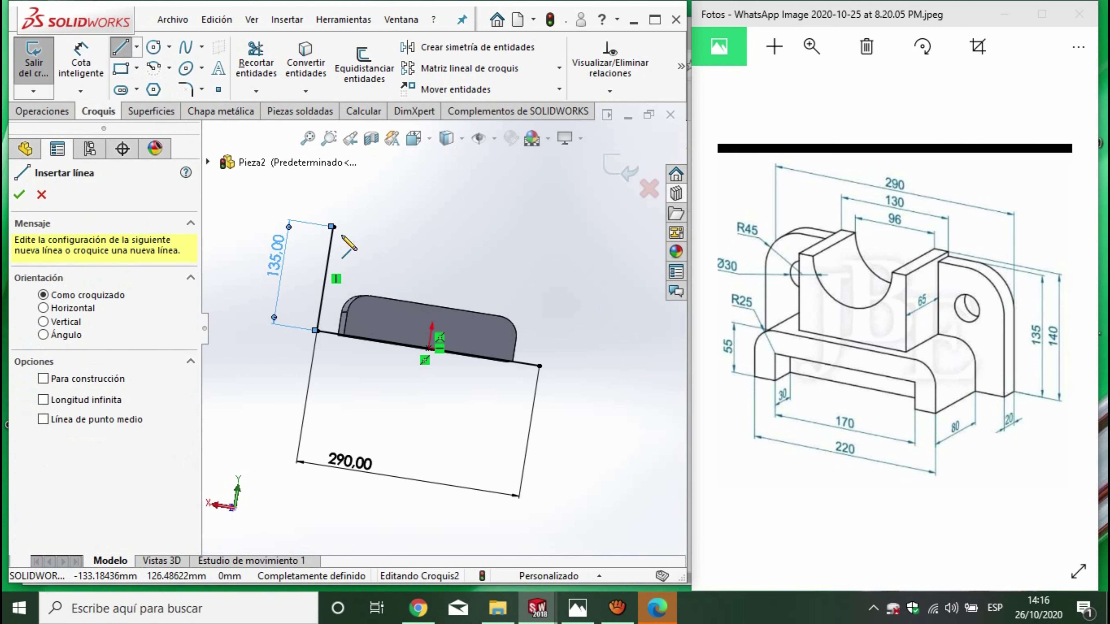
{"action": "left_click", "coordinate": [332, 226]}
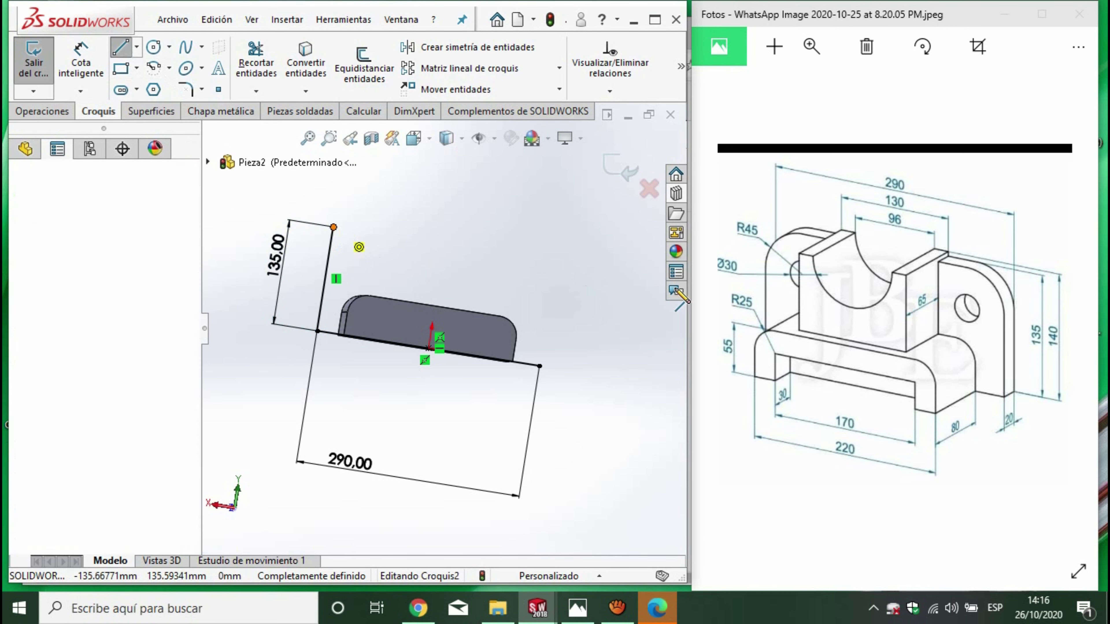
{"action": "left_click", "coordinate": [555, 262]}
{"action": "left_click", "coordinate": [541, 366]}
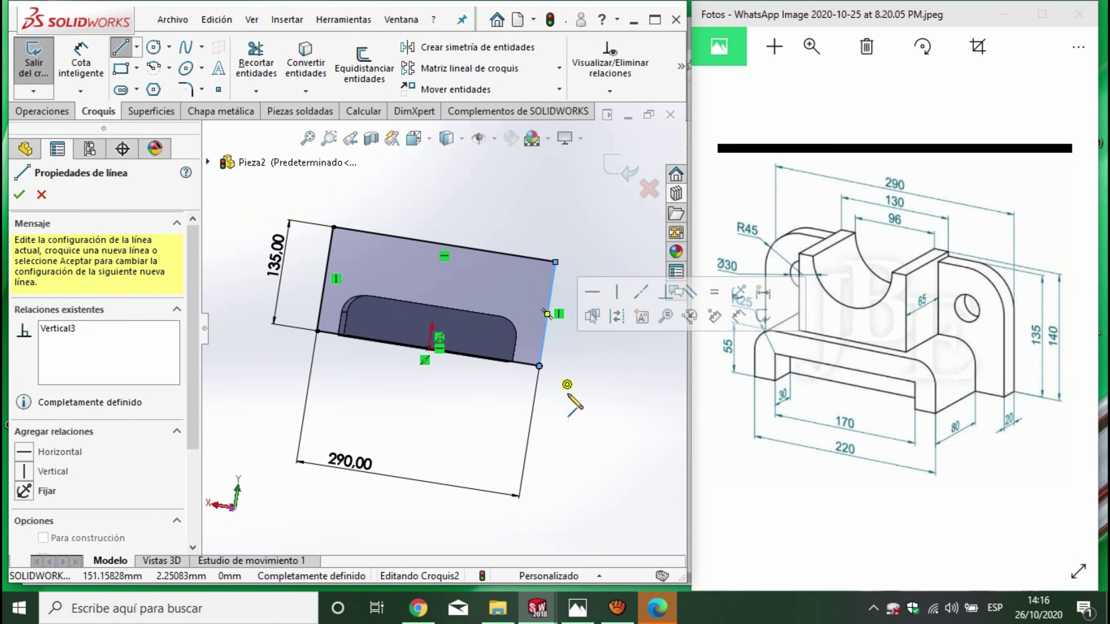
{"action": "key", "text": "Escape"}
{"action": "left_click", "coordinate": [188, 87]}
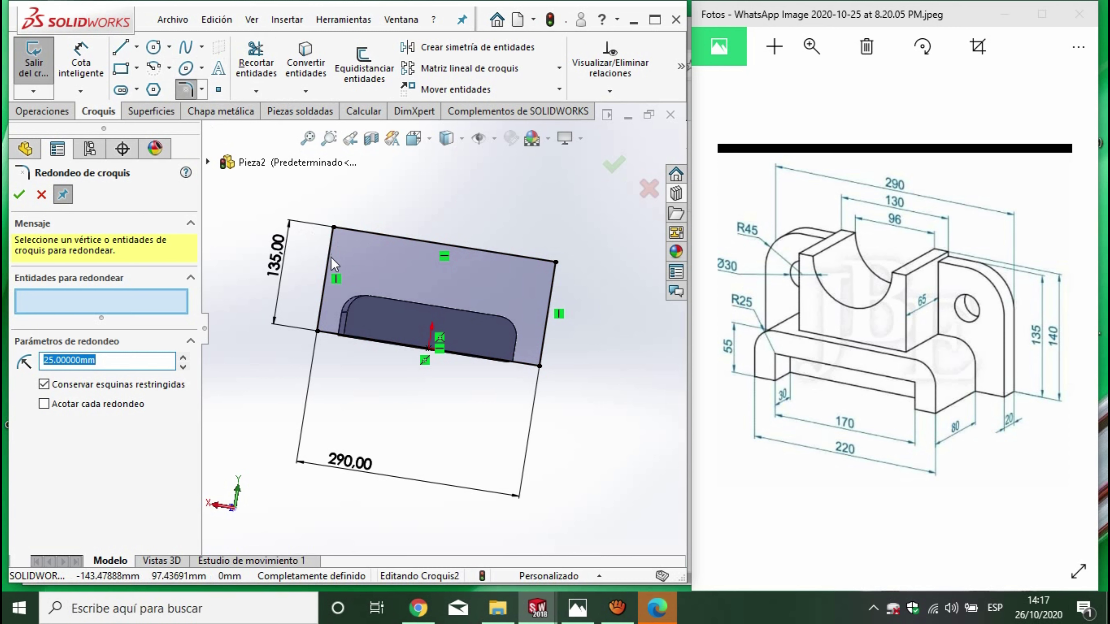
Fillet the top-left and top-right corners with R45.
{"action": "left_click", "coordinate": [333, 227]}
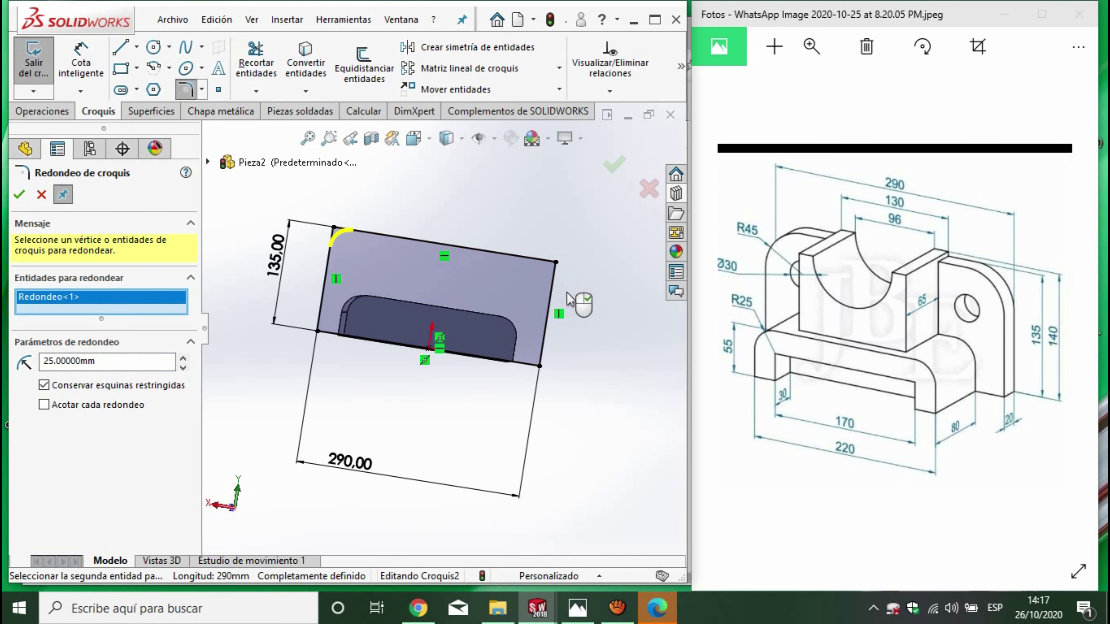
{"action": "left_click", "coordinate": [551, 302]}
{"action": "type", "text": "45.00000"}
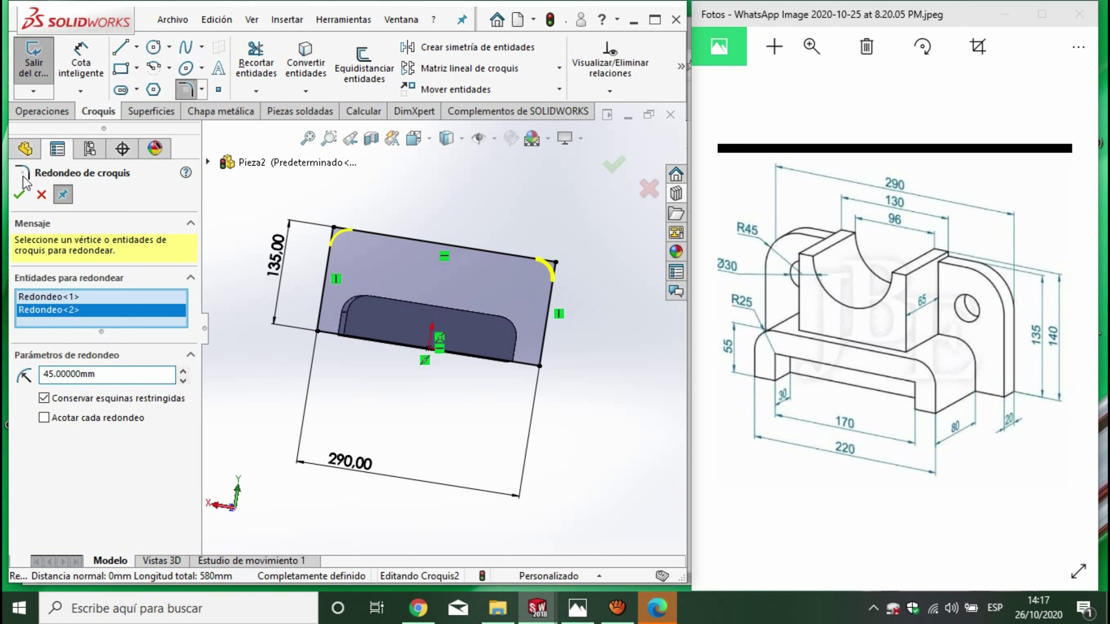
{"action": "left_click", "coordinate": [21, 195]}
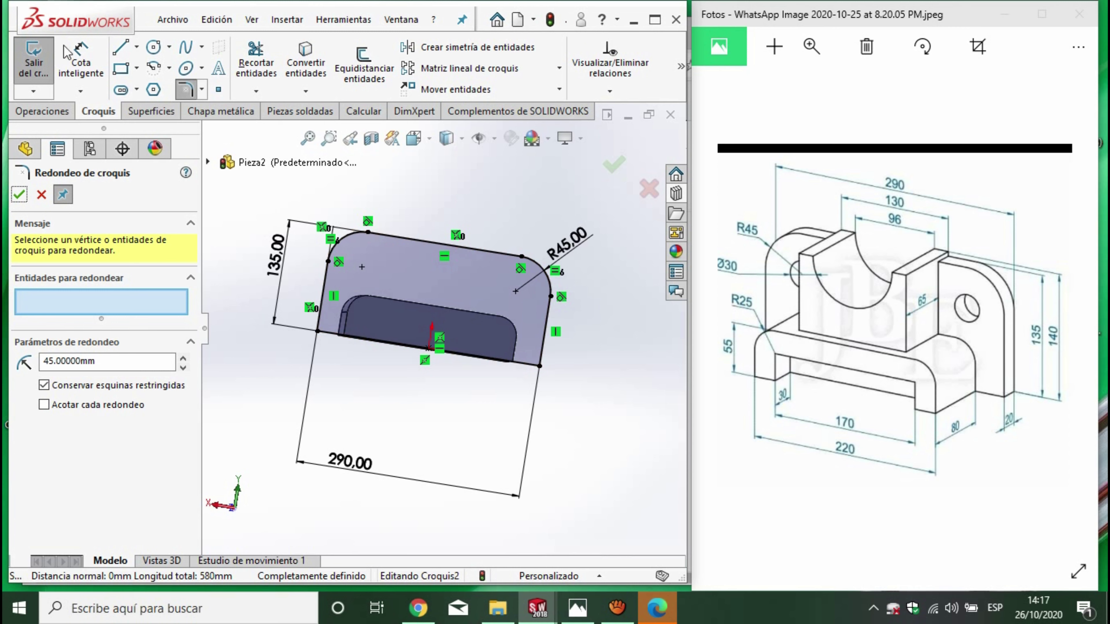
Add a Ø30 circle centred on the left rounded corner.
{"action": "left_click", "coordinate": [158, 45]}
{"action": "left_click", "coordinate": [362, 267]}
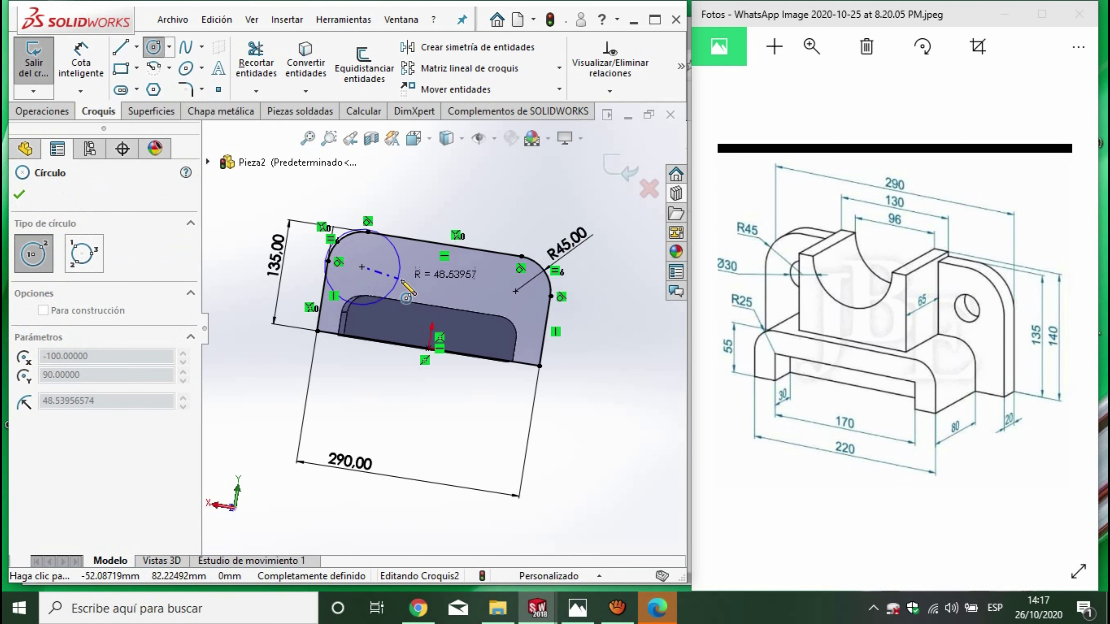
{"action": "left_click", "coordinate": [384, 275]}
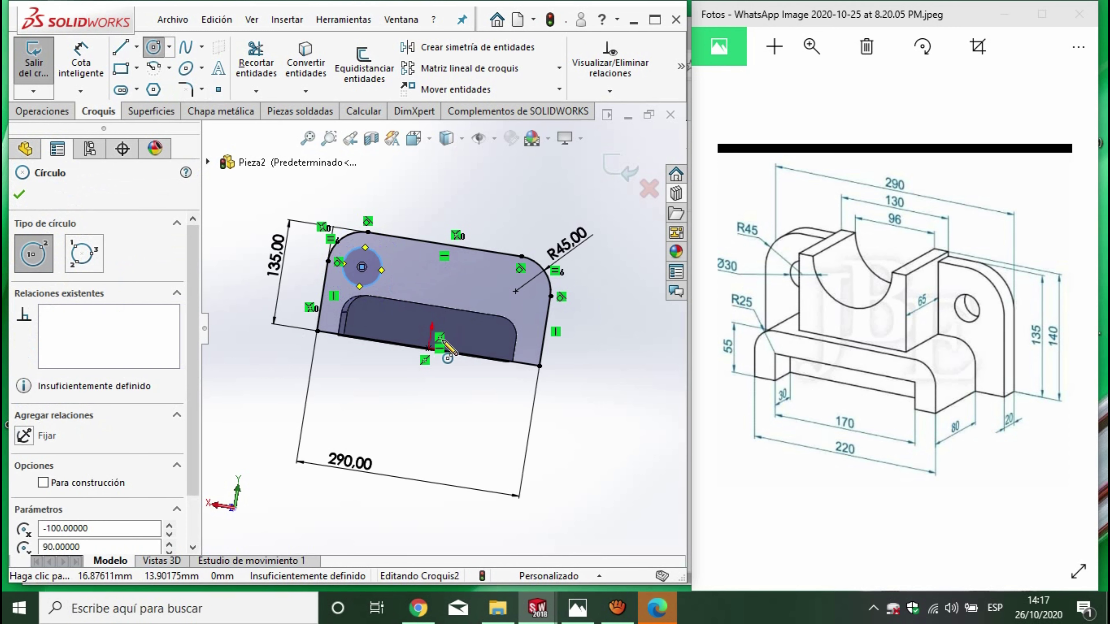
{"action": "left_click", "coordinate": [101, 76]}
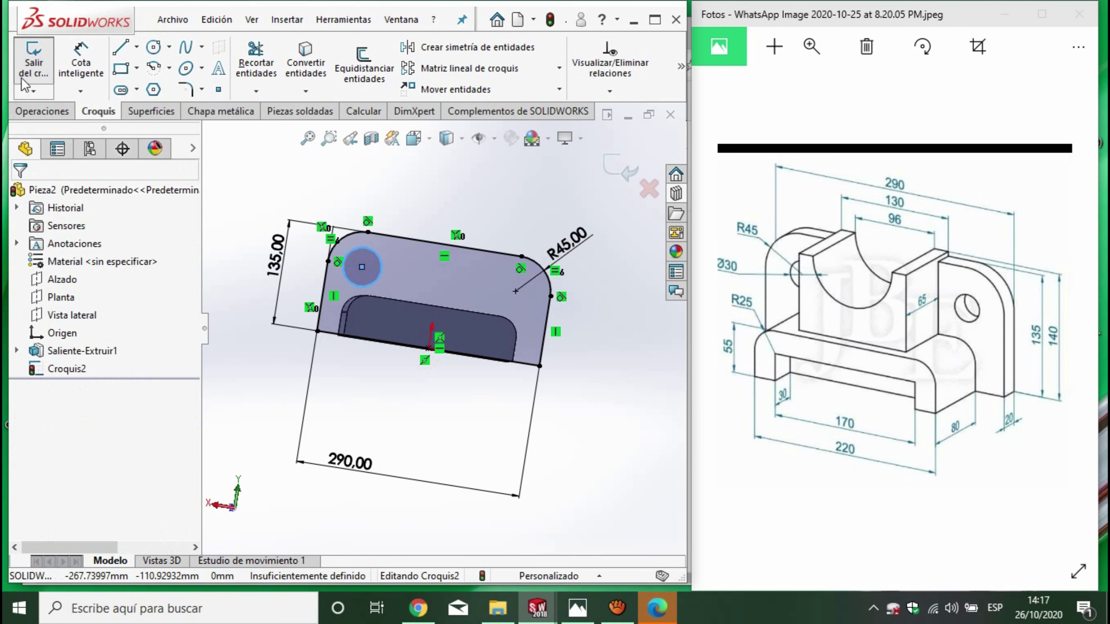
{"action": "left_click", "coordinate": [353, 284]}
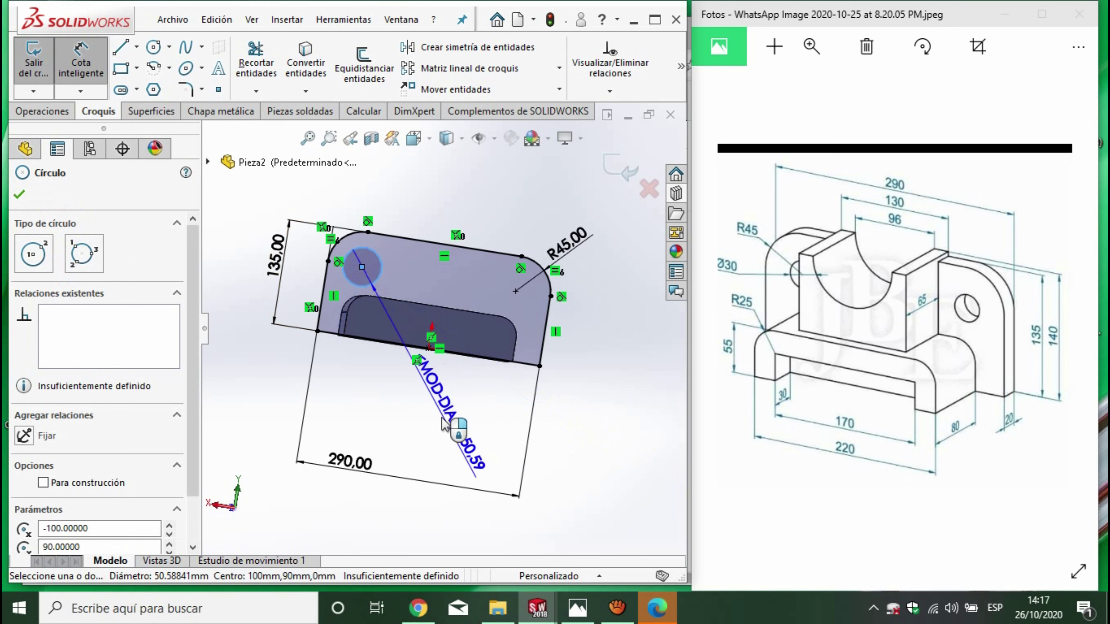
{"action": "left_click", "coordinate": [437, 444]}
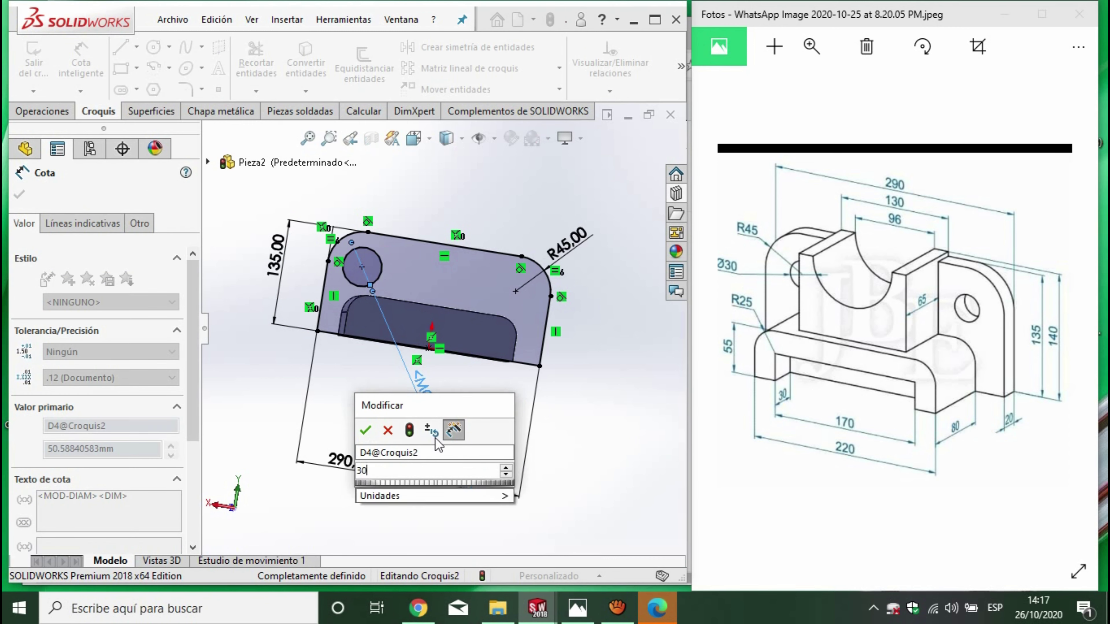
{"action": "key", "text": "Return"}
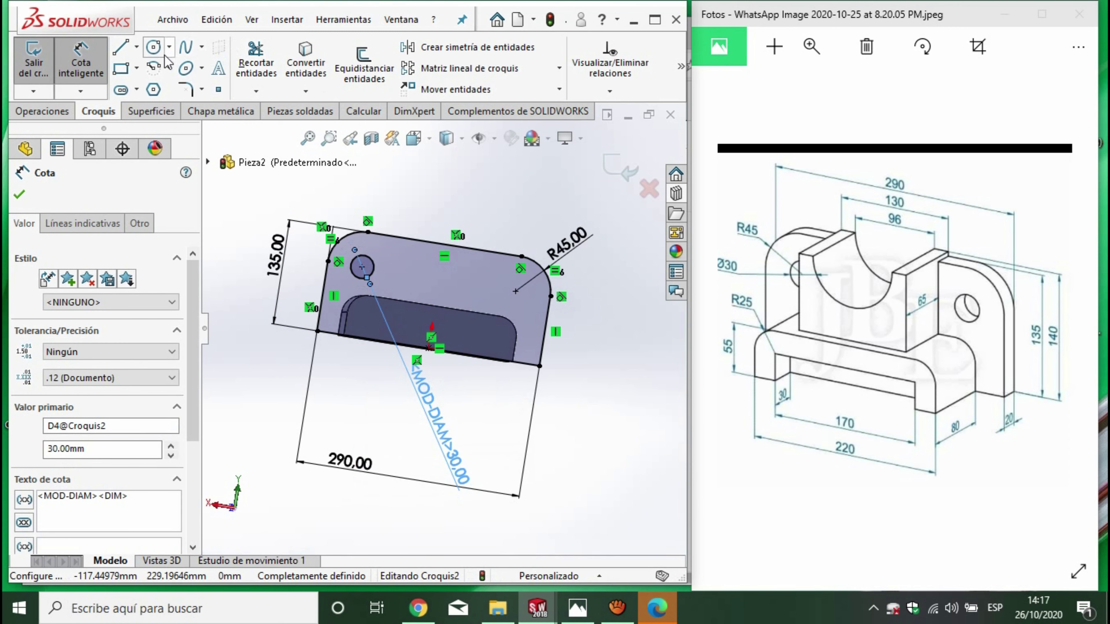
Add a matching Ø30 circle centred on the right R45 arc.
{"action": "left_click", "coordinate": [154, 47]}
{"action": "left_click", "coordinate": [516, 292]}
{"action": "left_click", "coordinate": [553, 329]}
{"action": "key", "text": "Escape"}
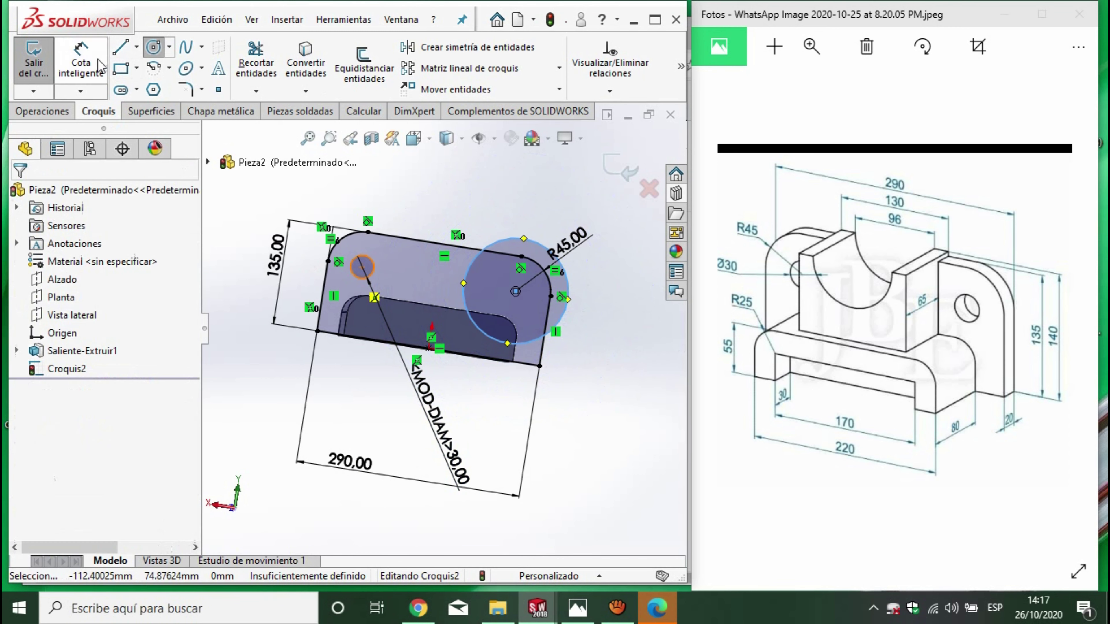
{"action": "left_click", "coordinate": [80, 62]}
{"action": "left_click", "coordinate": [544, 335]}
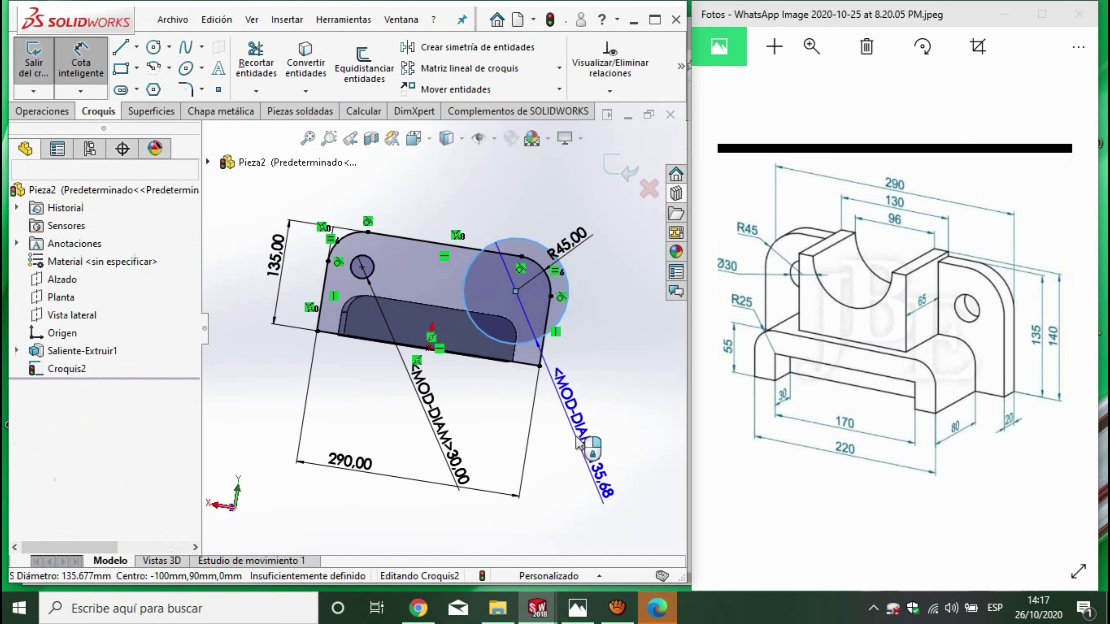
{"action": "left_click", "coordinate": [582, 444]}
{"action": "type", "text": "90"}
{"action": "key", "text": "Return"}
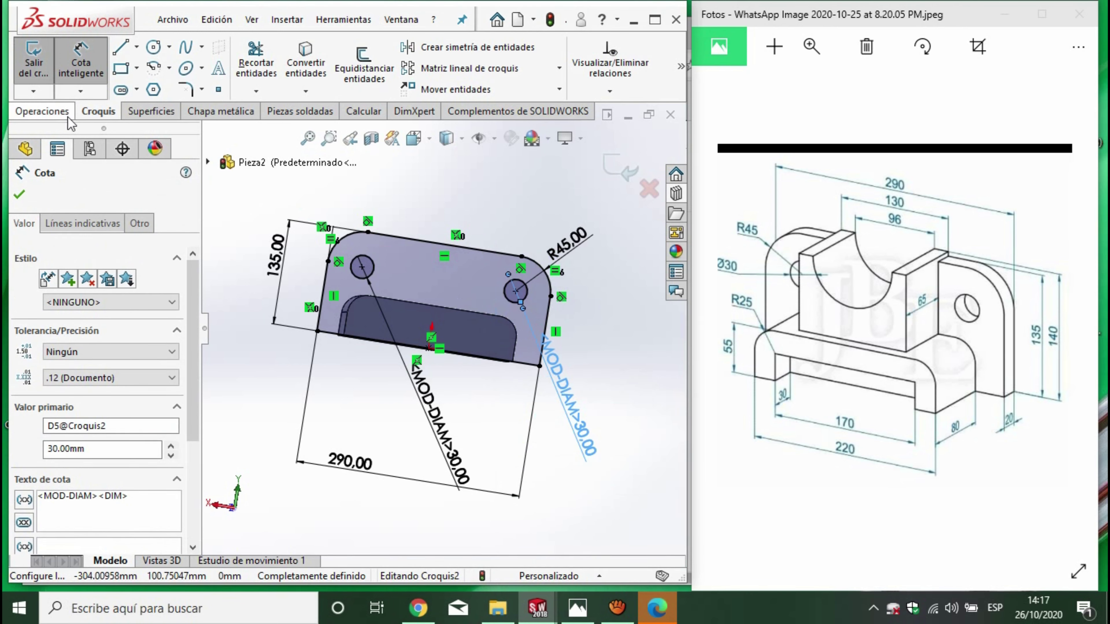
{"action": "left_click", "coordinate": [53, 111]}
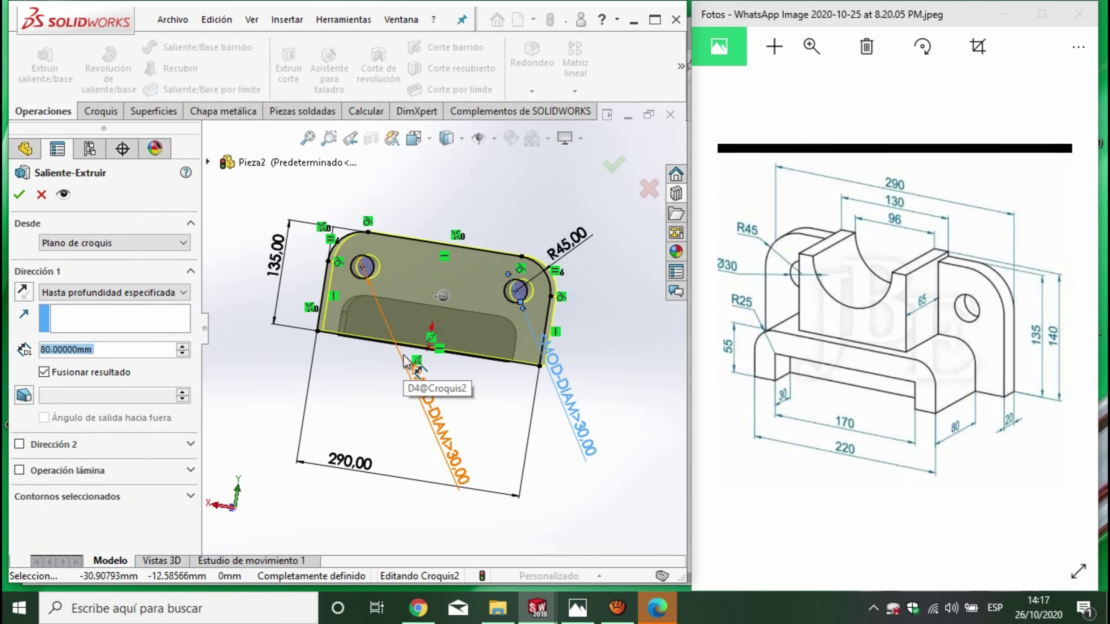
Extrude the plate 20 mm deep, then select its front face.
{"action": "type", "text": "20"}
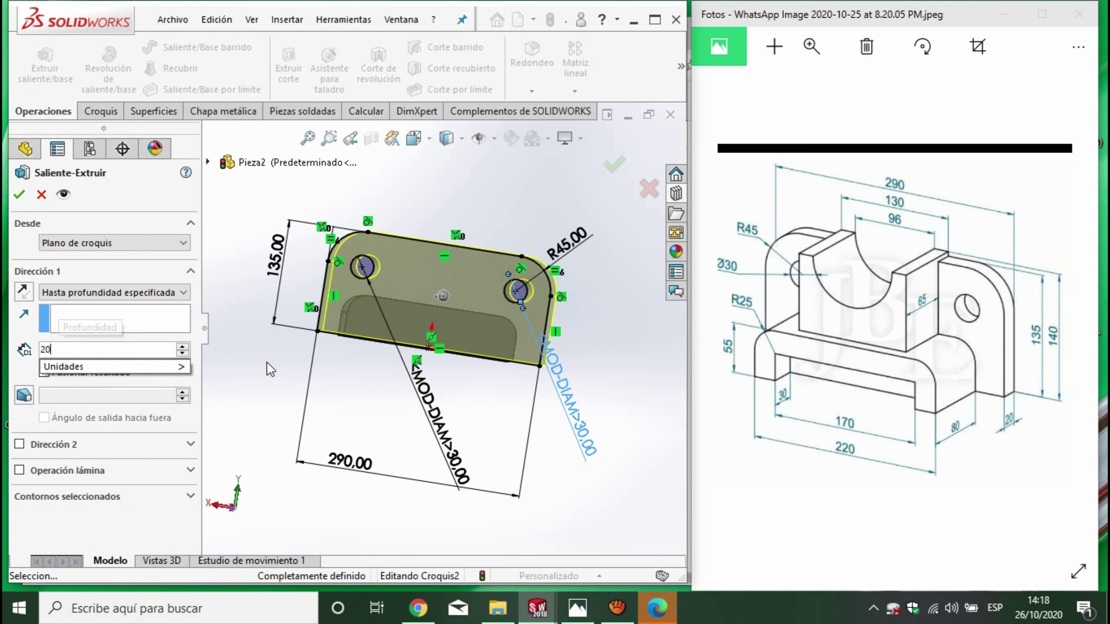
{"action": "key", "text": "Return"}
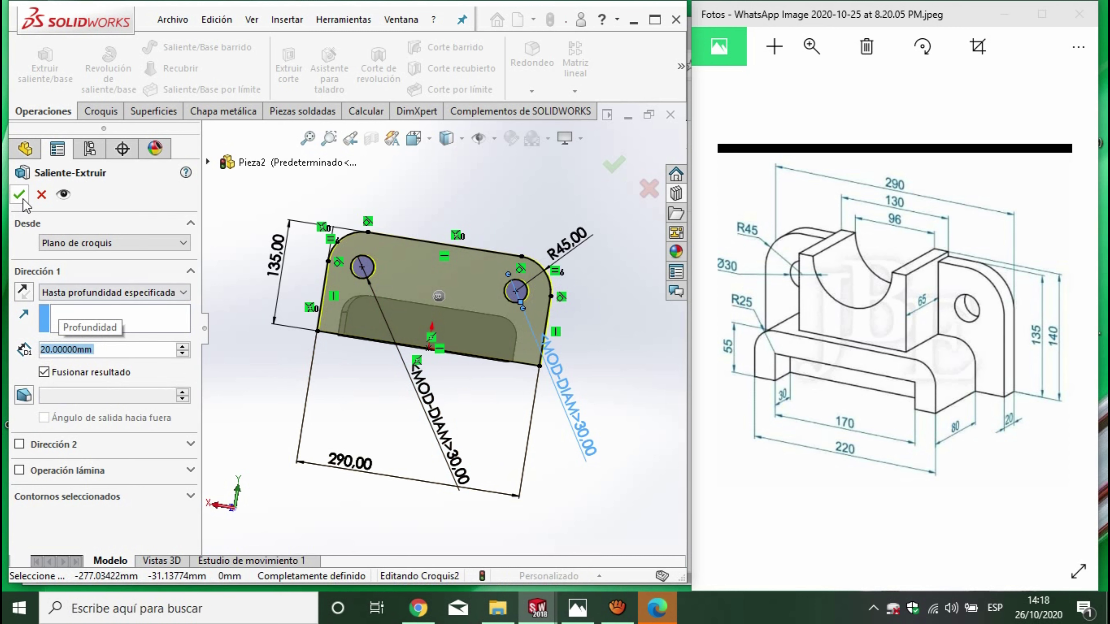
{"action": "left_click", "coordinate": [21, 197]}
{"action": "mouse_move", "coordinate": [520, 410]}
{"action": "middle_mouse_down"}
{"action": "mouse_move", "coordinate": [343, 534]}
{"action": "mouse_move", "coordinate": [279, 560]}
{"action": "mouse_move", "coordinate": [458, 514]}
{"action": "mouse_move", "coordinate": [463, 462]}
{"action": "middle_mouse_up"}
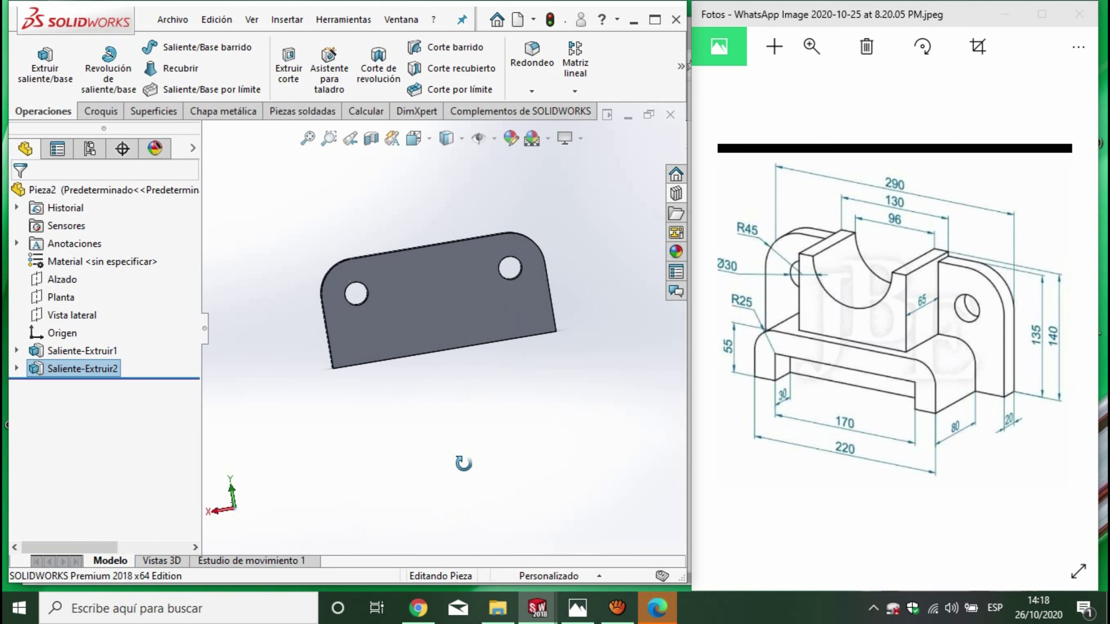
{"action": "left_click", "coordinate": [463, 310]}
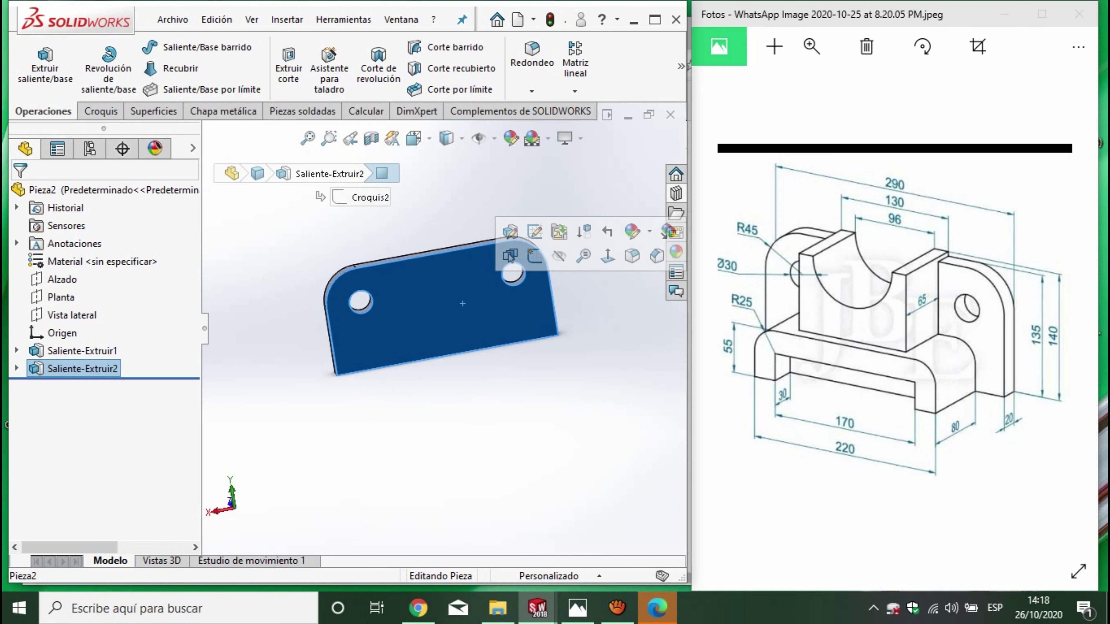
{"action": "left_click", "coordinate": [98, 111]}
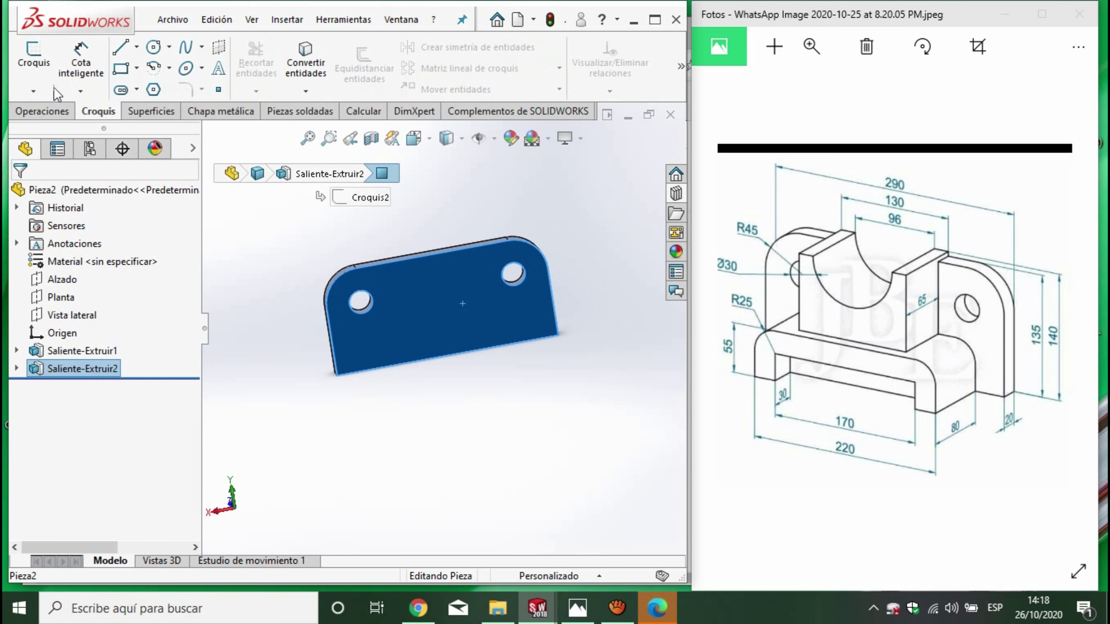
Start a sketch on the plate face with a 130 mm midpoint line on the bottom edge.
{"action": "left_click", "coordinate": [33, 59]}
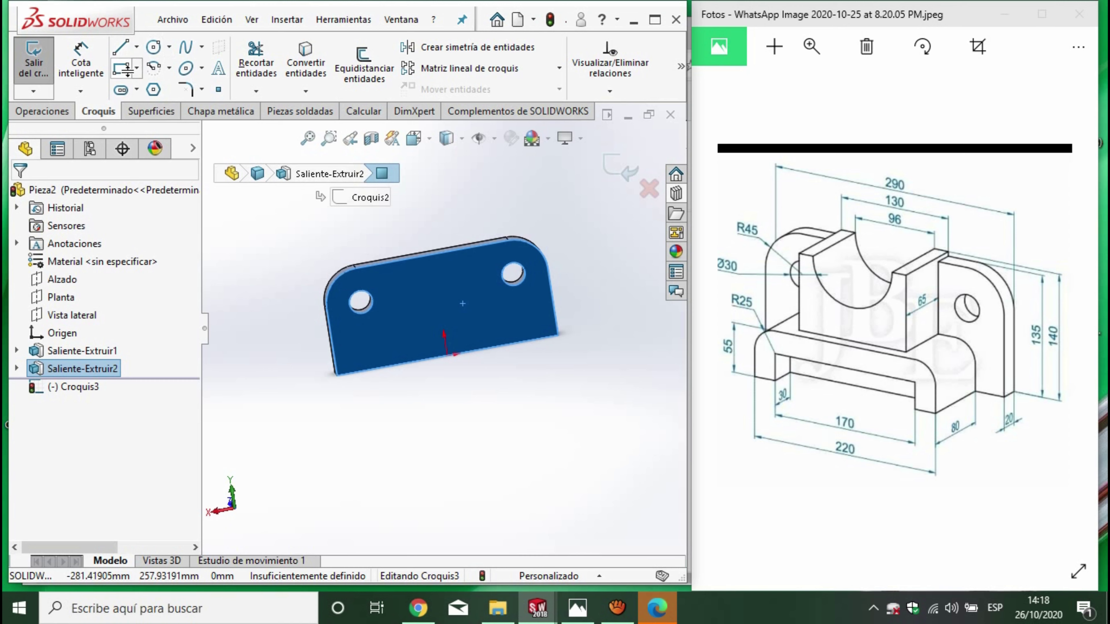
{"action": "left_click", "coordinate": [136, 47]}
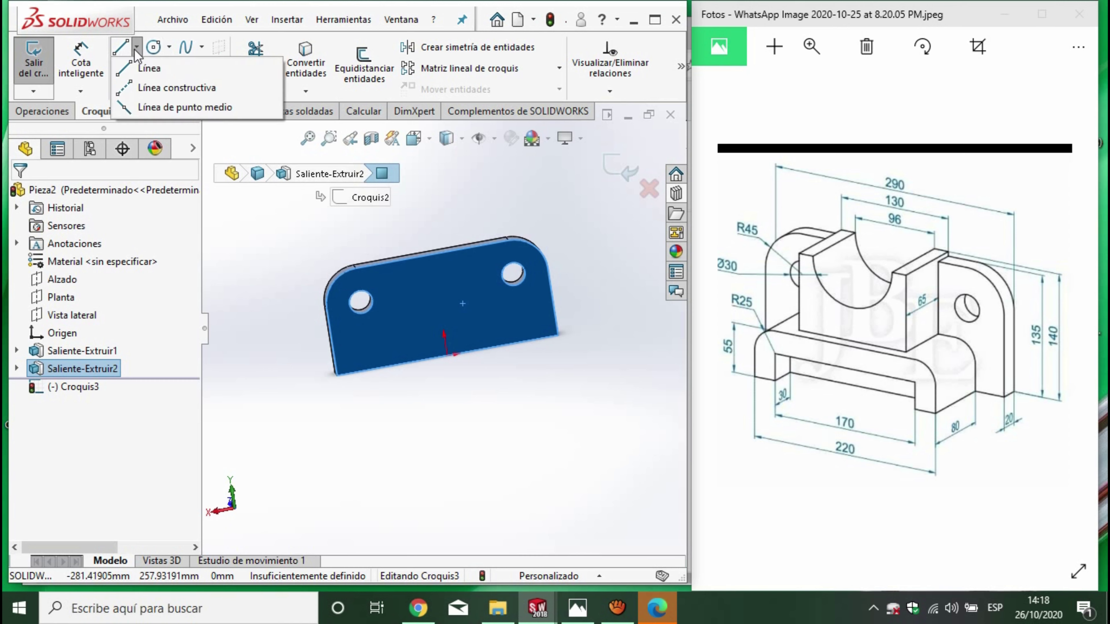
{"action": "left_click", "coordinate": [138, 108]}
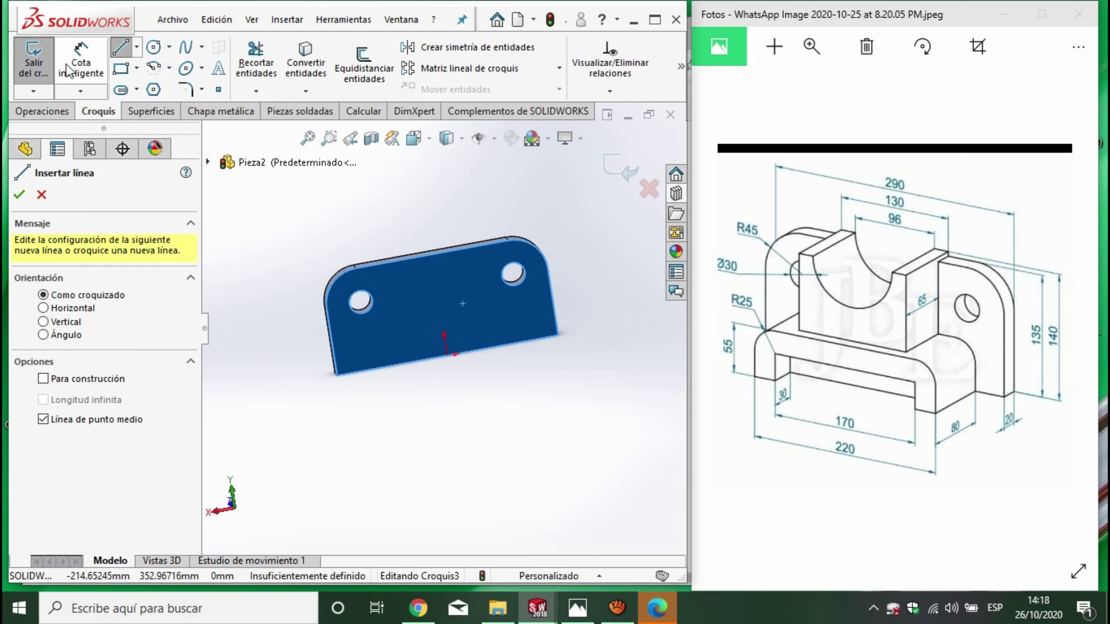
{"action": "left_click", "coordinate": [448, 354]}
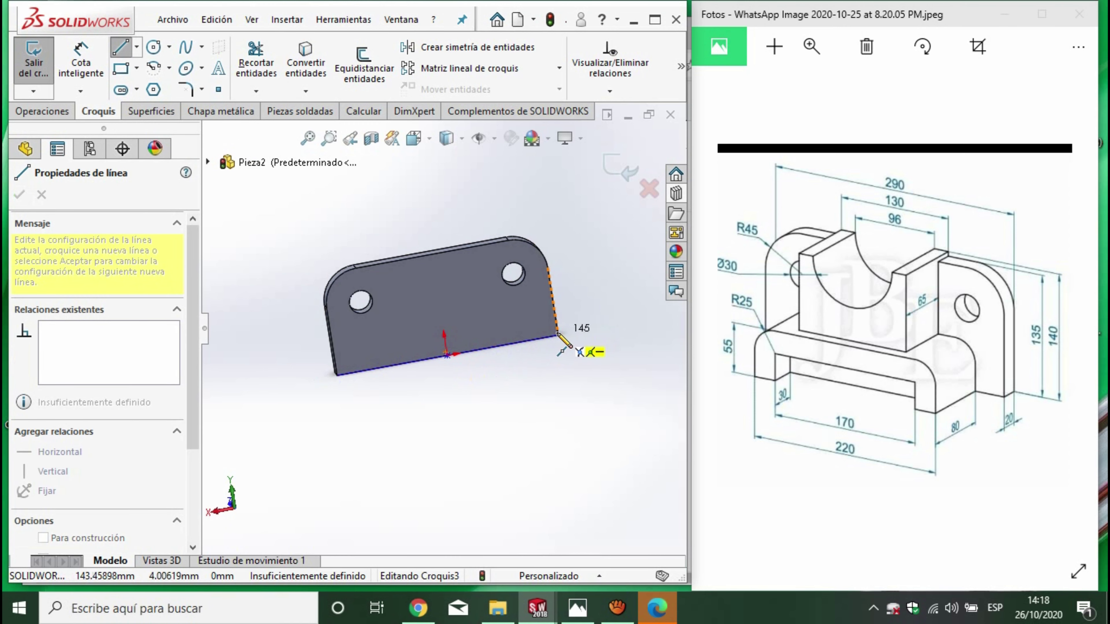
{"action": "left_click", "coordinate": [523, 342]}
{"action": "left_click", "coordinate": [78, 53]}
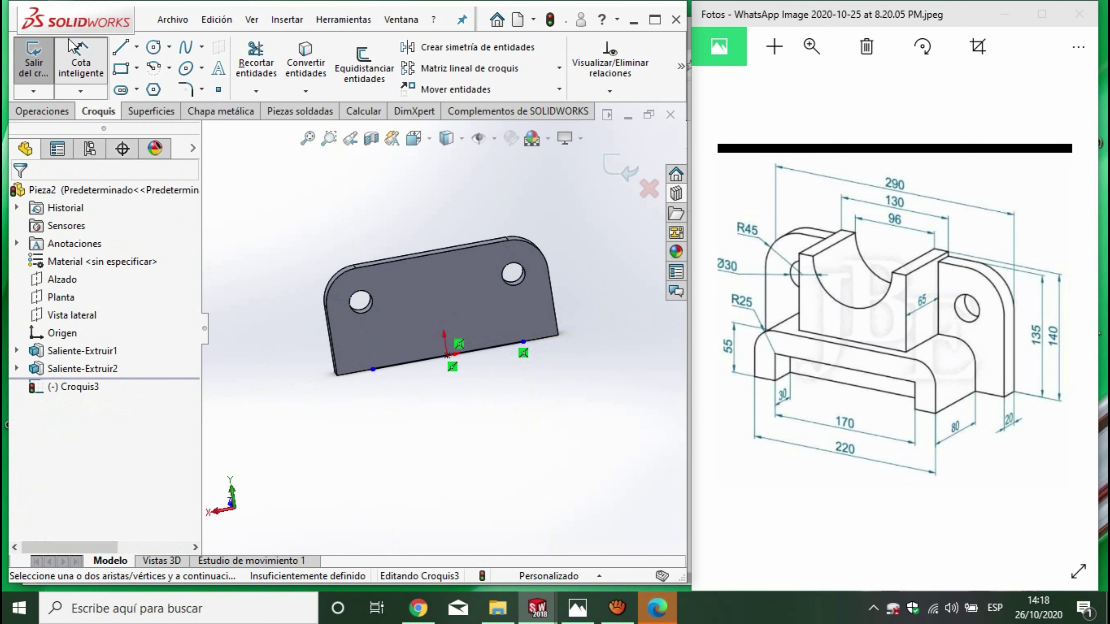
{"action": "left_click", "coordinate": [420, 361]}
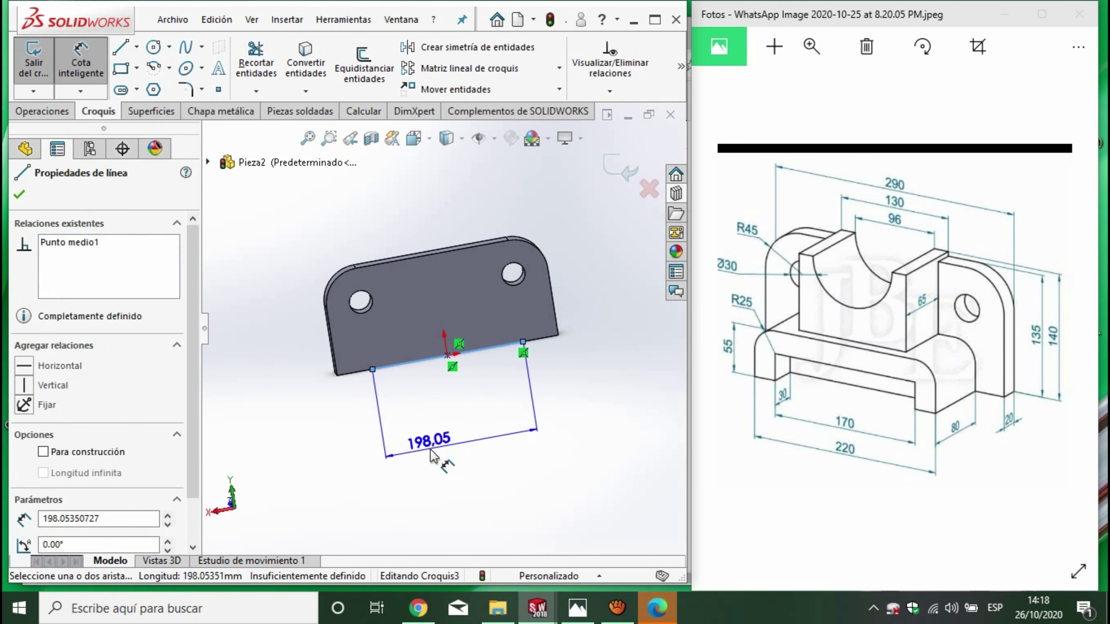
{"action": "left_click", "coordinate": [433, 455]}
{"action": "type", "text": "130"}
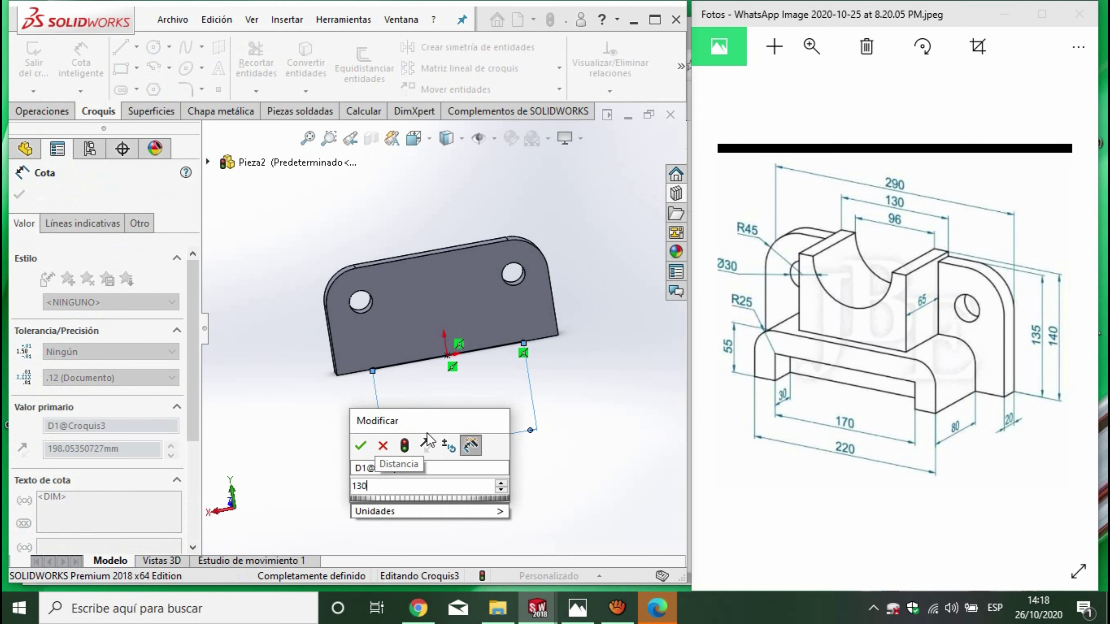
{"action": "key", "text": "Return"}
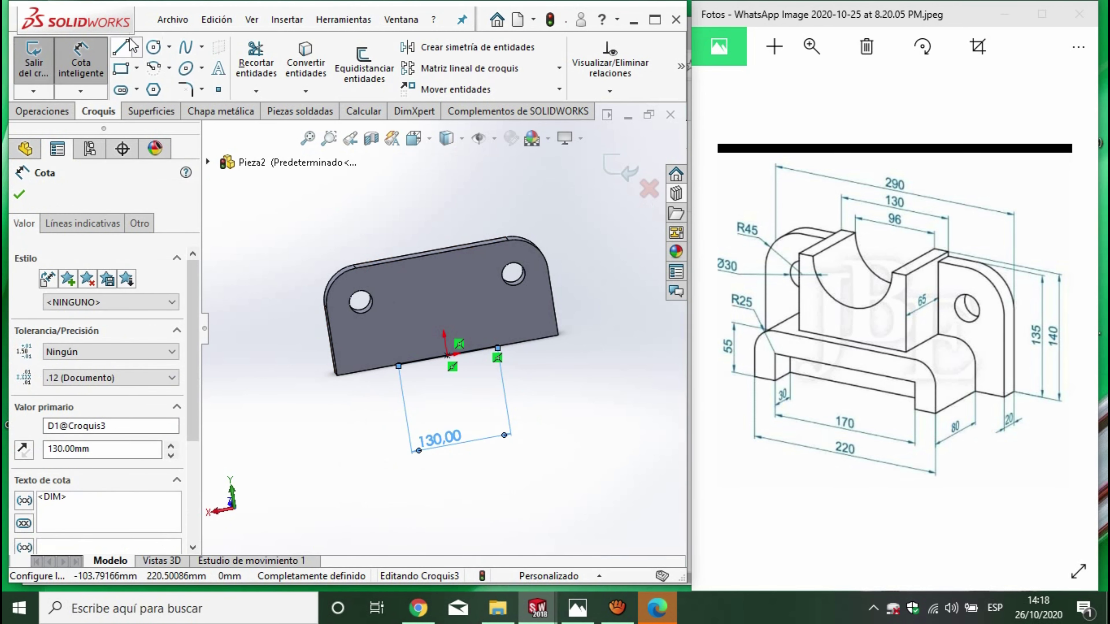
Draw a 140 mm vertical line up from the bottom line's left end.
{"action": "left_click", "coordinate": [127, 44]}
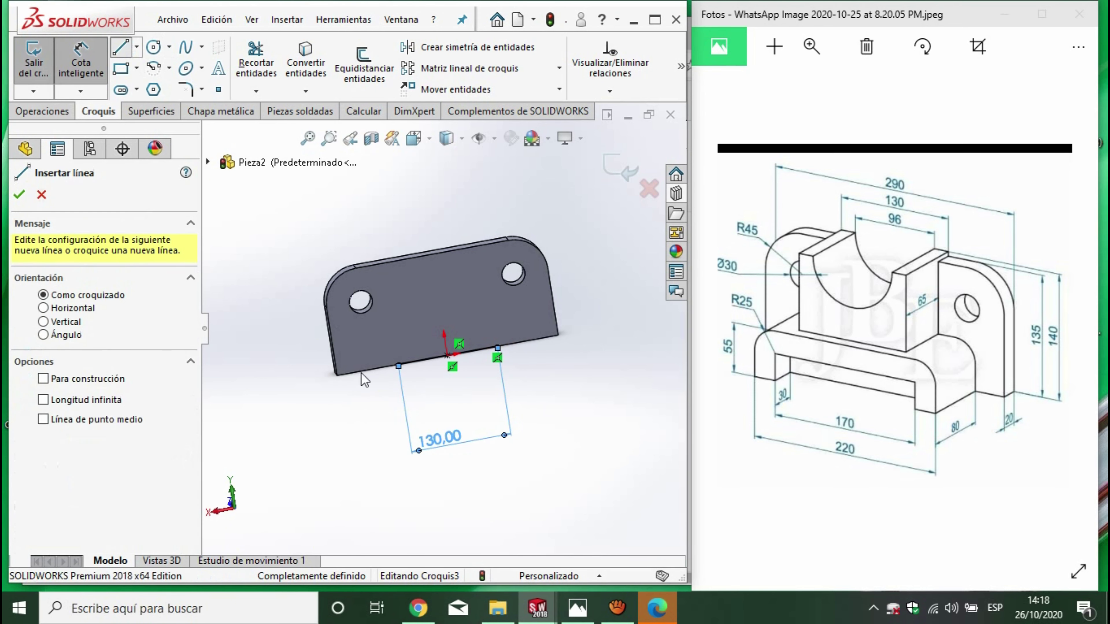
{"action": "left_click", "coordinate": [398, 365]}
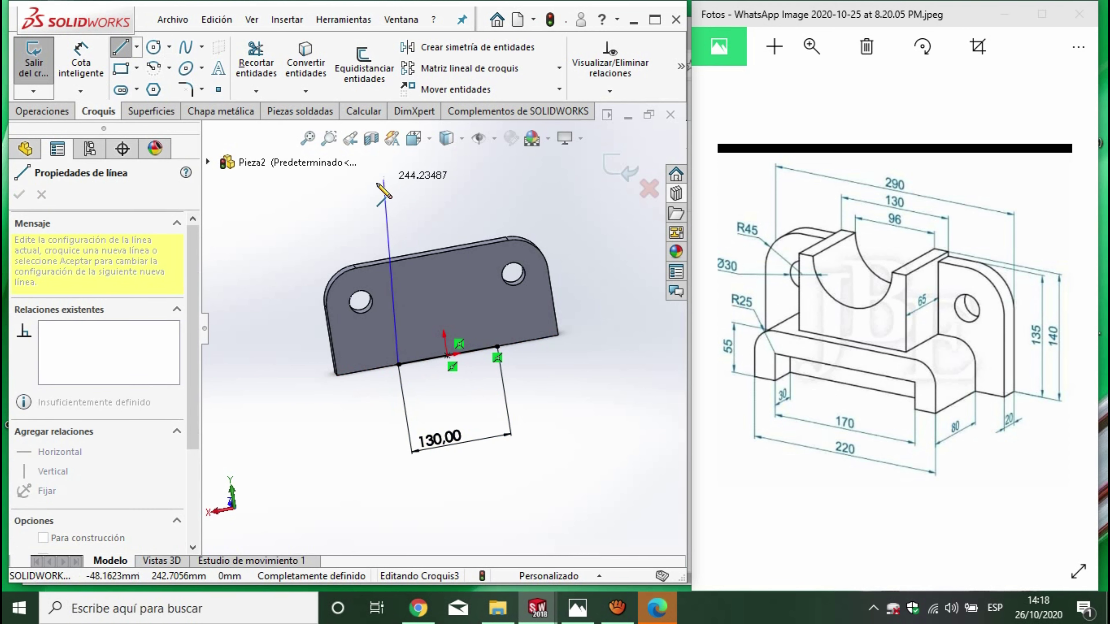
{"action": "left_click", "coordinate": [374, 209]}
{"action": "key", "text": "Escape"}
{"action": "key", "text": "Escape"}
{"action": "left_click", "coordinate": [81, 66]}
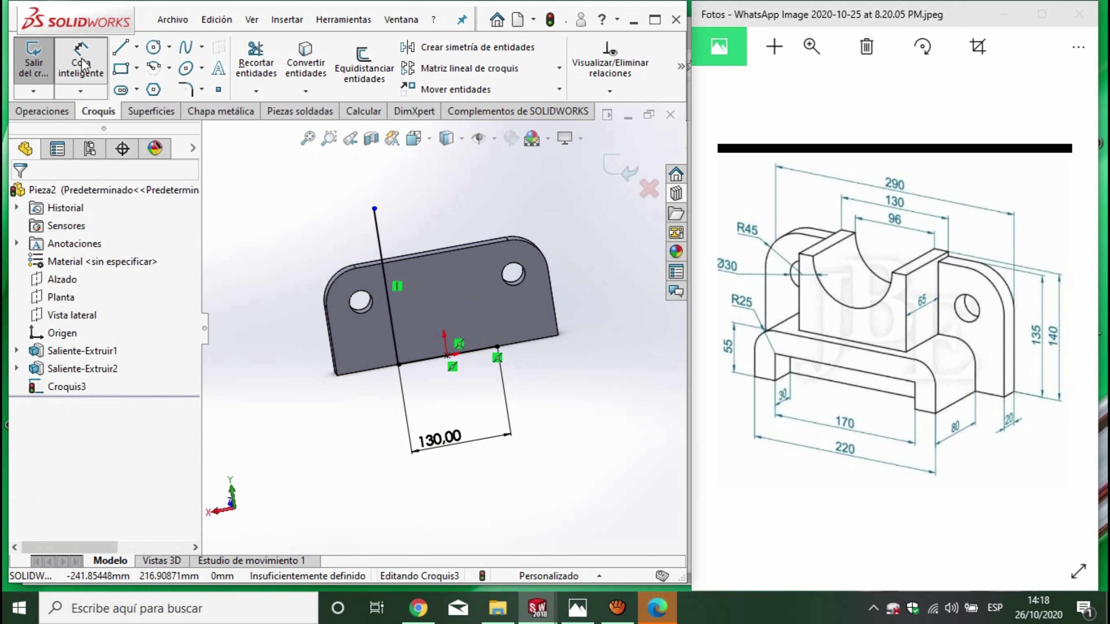
{"action": "left_click", "coordinate": [392, 326]}
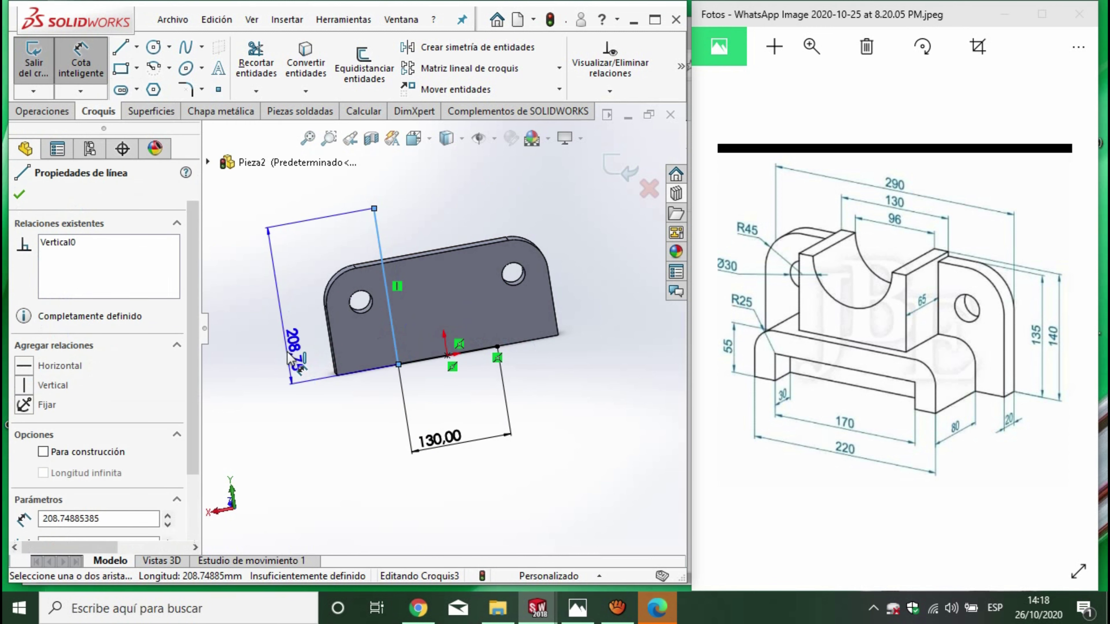
{"action": "left_click", "coordinate": [278, 342]}
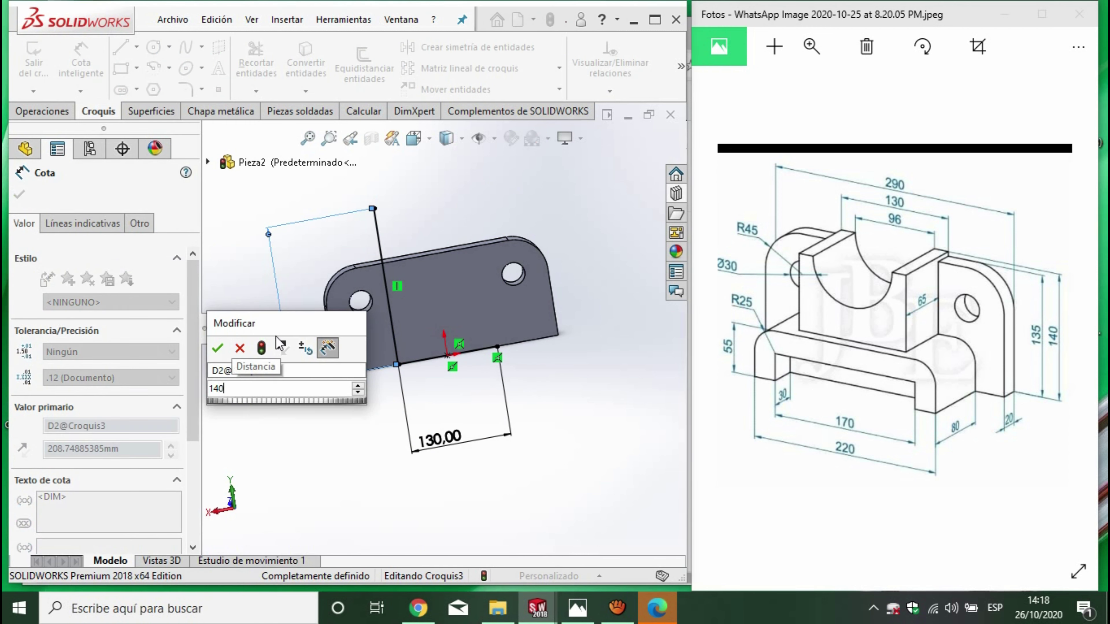
{"action": "key", "text": "Escape"}
Draw the top and right lines to close the 130 × 140 rectangle.
{"action": "scroll", "coordinate": [306, 293], "scroll_direction": "down", "scroll_amount": 5}
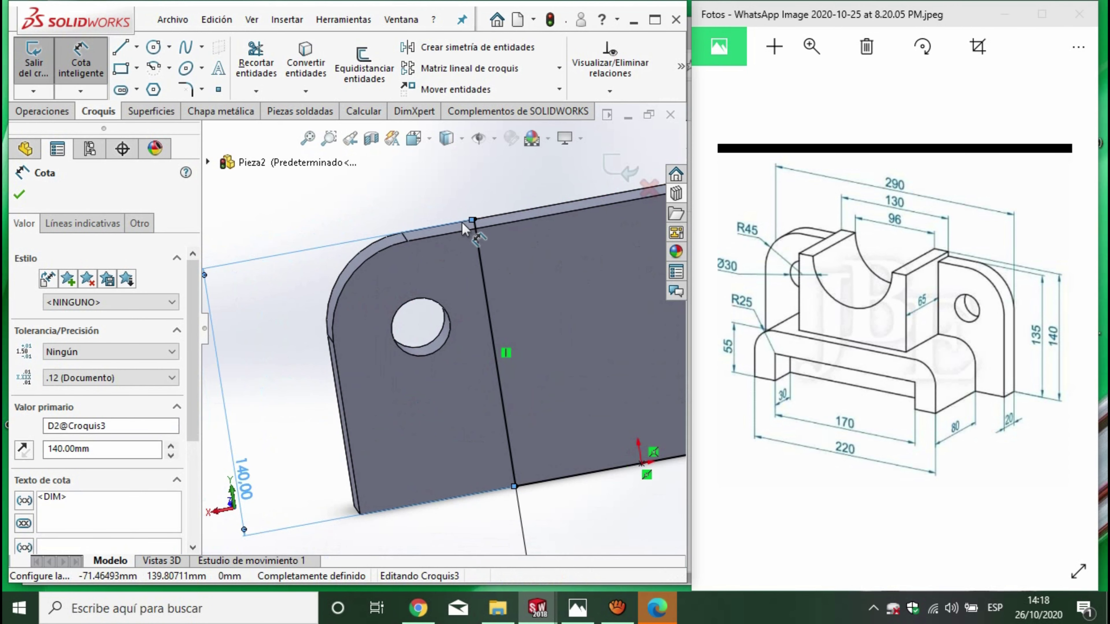
{"action": "left_click", "coordinate": [121, 47]}
{"action": "scroll", "coordinate": [437, 327], "scroll_direction": "up", "scroll_amount": 1}
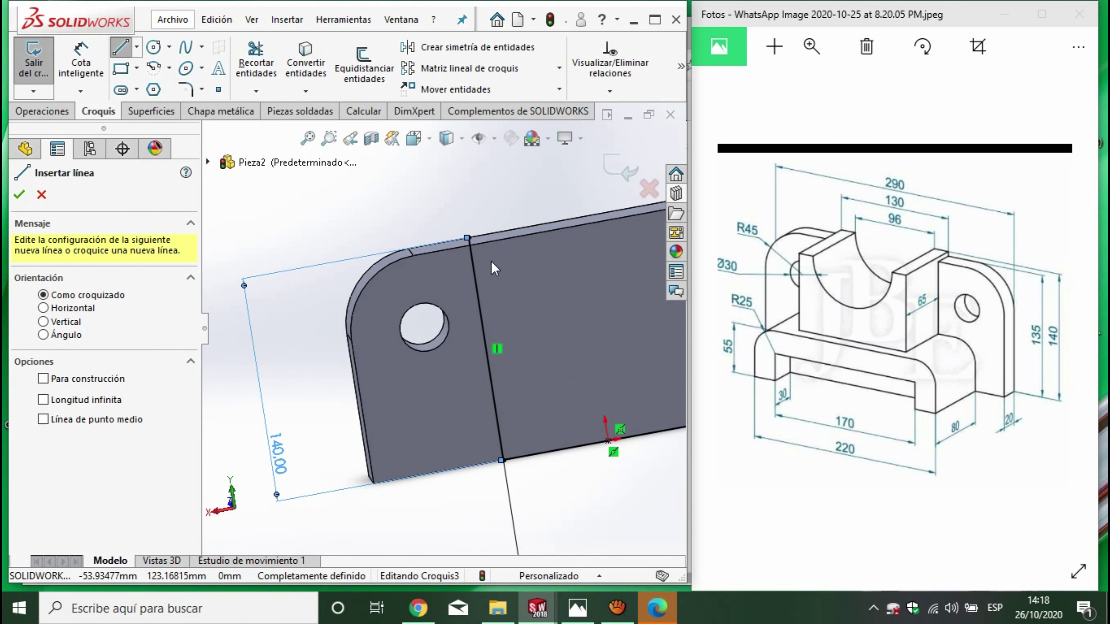
{"action": "left_click", "coordinate": [468, 238]}
{"action": "scroll", "coordinate": [467, 241], "scroll_direction": "up", "scroll_amount": 3}
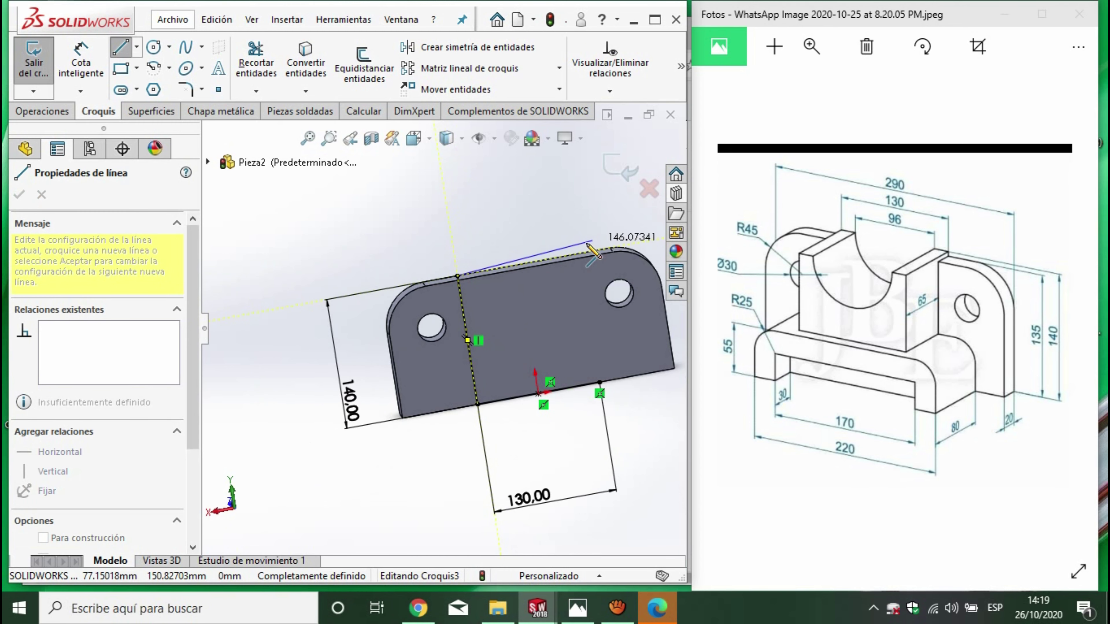
{"action": "left_click", "coordinate": [580, 252]}
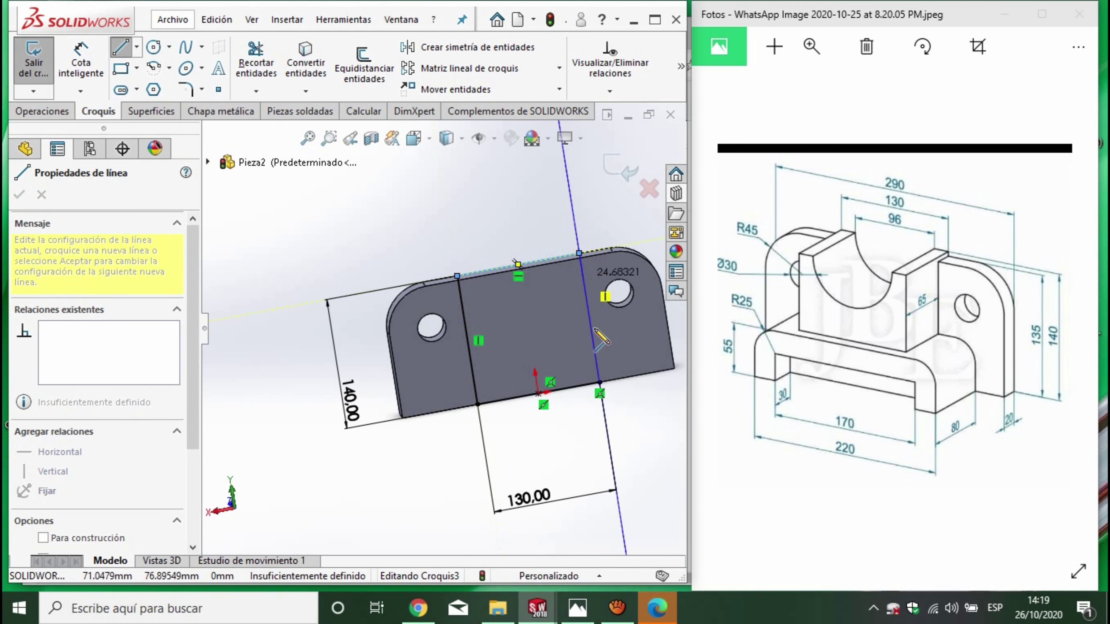
{"action": "left_click", "coordinate": [600, 383]}
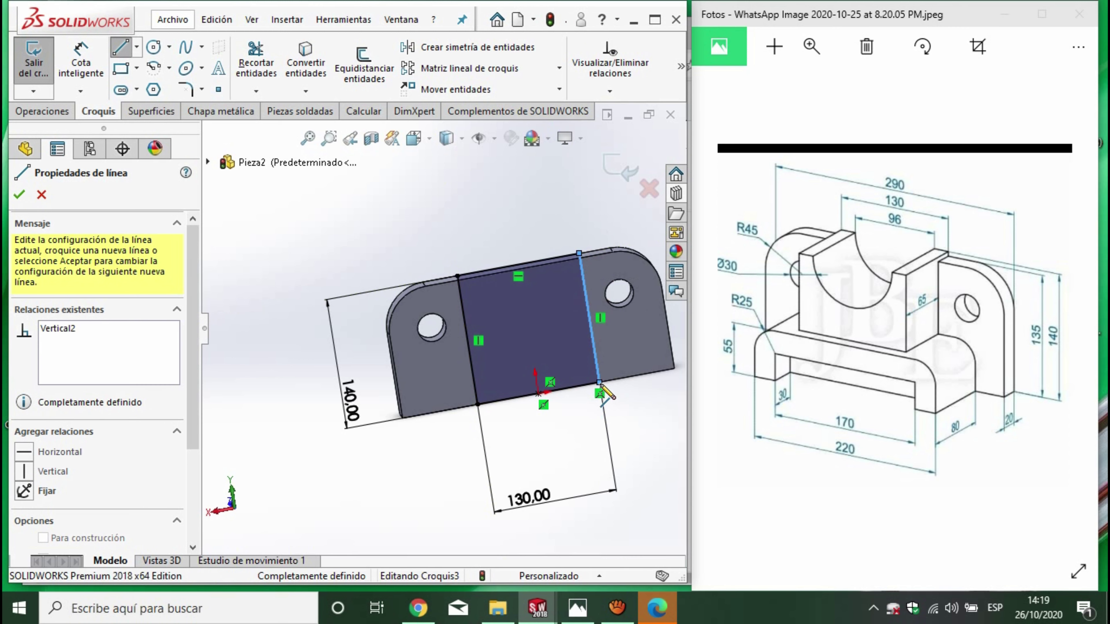
{"action": "key", "text": "Escape"}
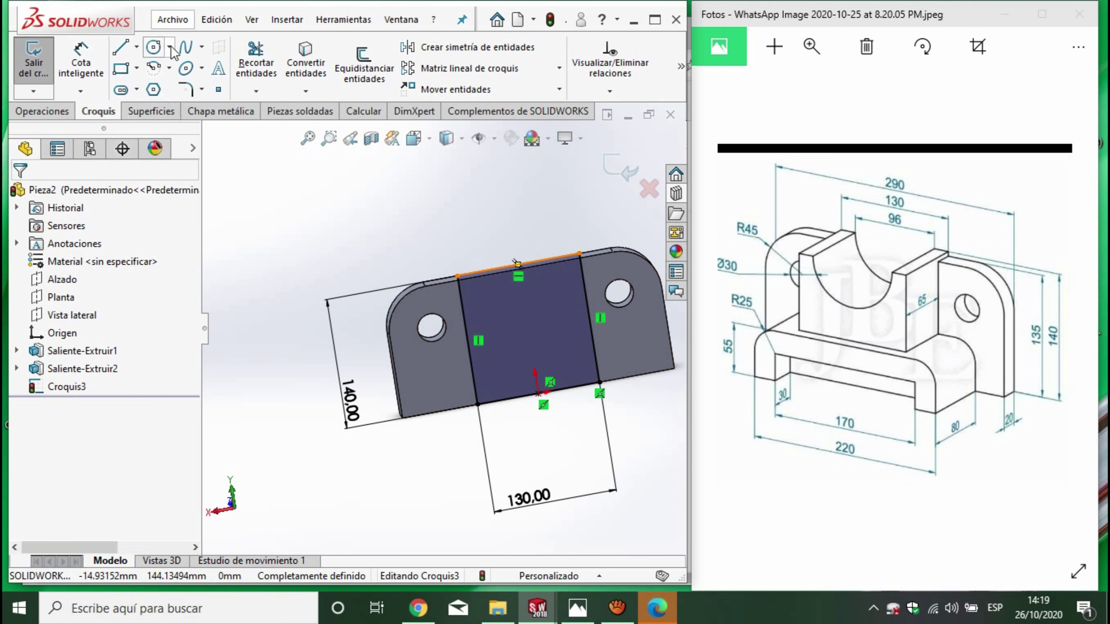
{"action": "left_click", "coordinate": [153, 47]}
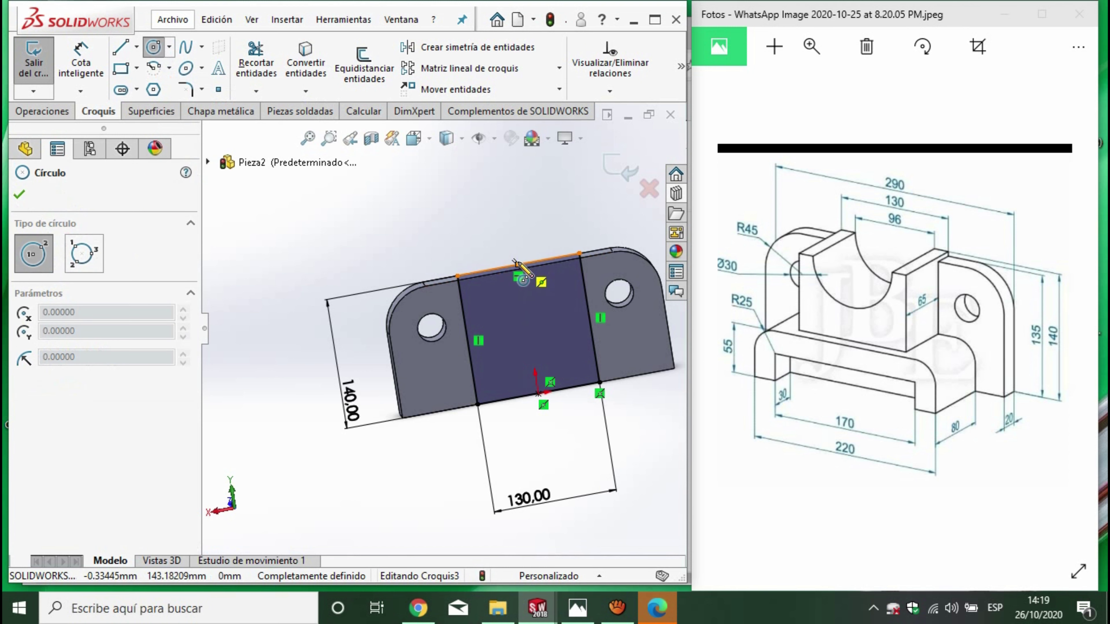
Draw a Ø96 circle centred on the rectangle's top edge.
{"action": "left_click", "coordinate": [518, 264]}
{"action": "left_click", "coordinate": [549, 299]}
{"action": "left_click", "coordinate": [81, 61]}
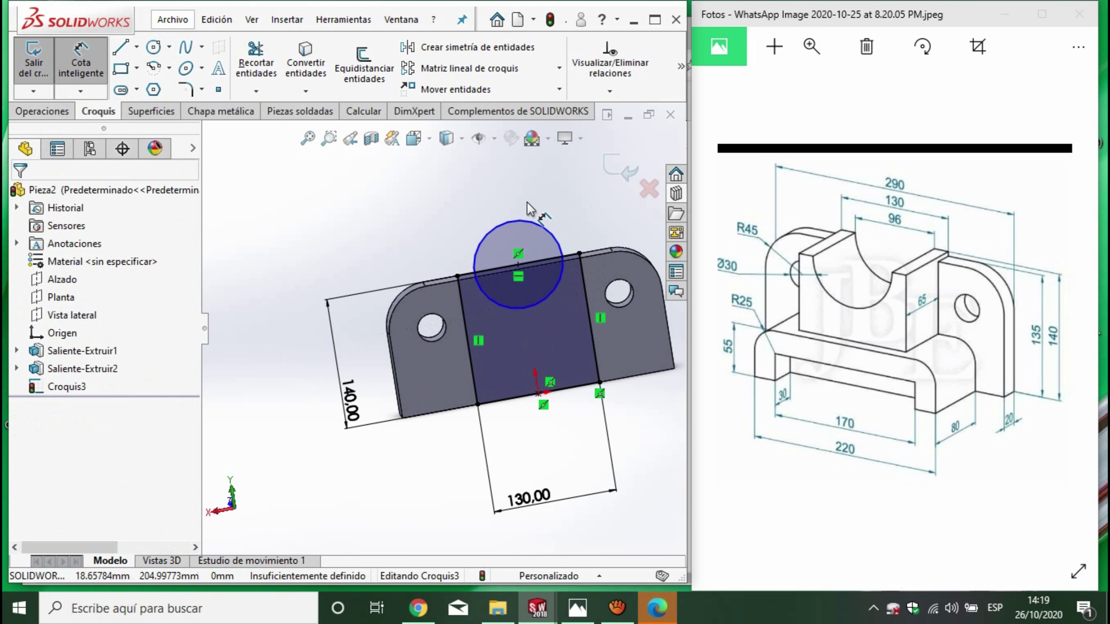
{"action": "left_click", "coordinate": [542, 231]}
{"action": "left_click", "coordinate": [563, 184]}
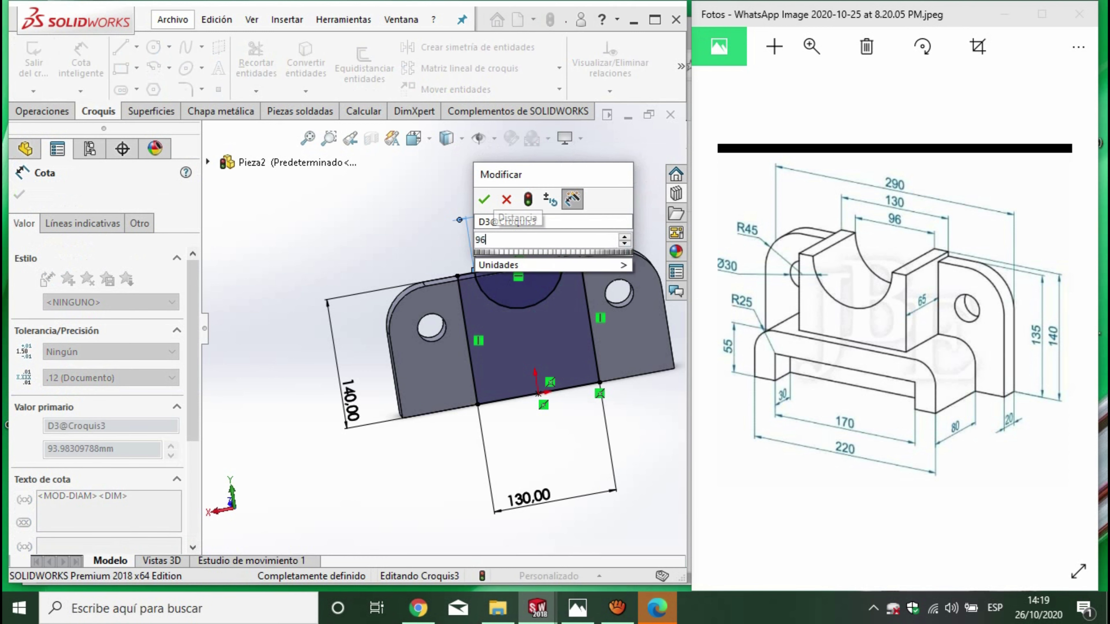
{"action": "key", "text": "Return"}
{"action": "left_click", "coordinate": [35, 113]}
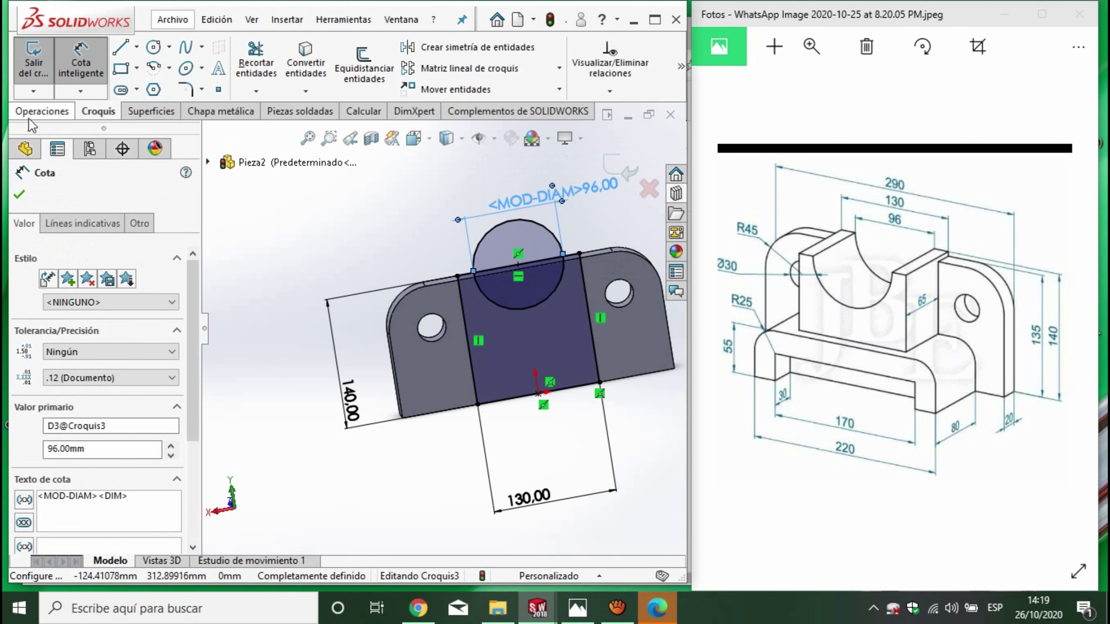
Trim away the circle's upper arc and the top edge inside it.
{"action": "left_click", "coordinate": [100, 111]}
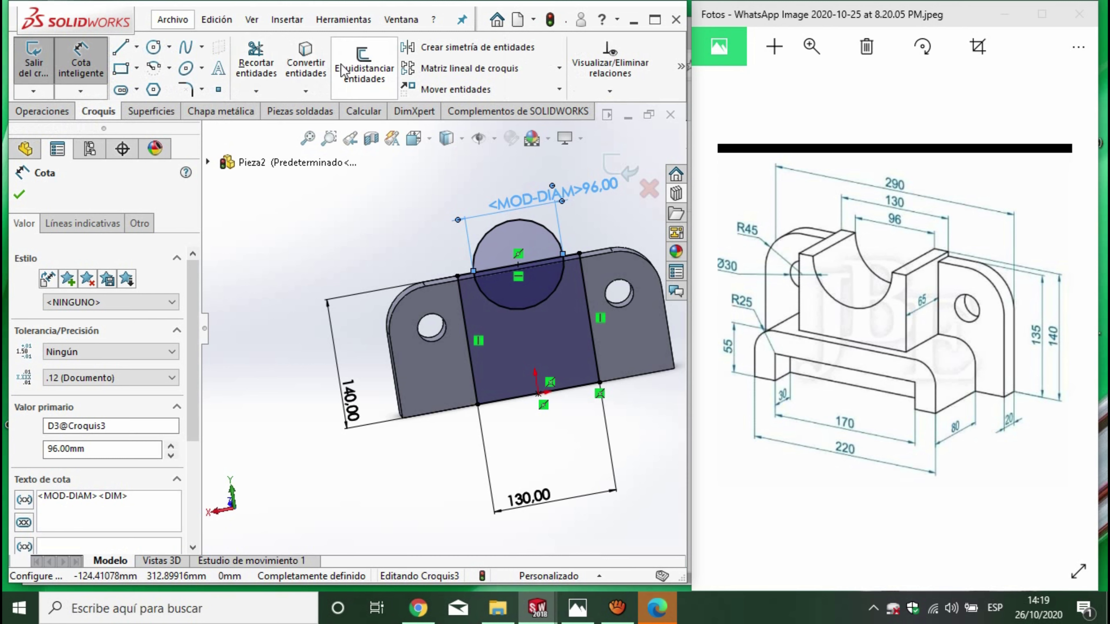
{"action": "left_click", "coordinate": [243, 72]}
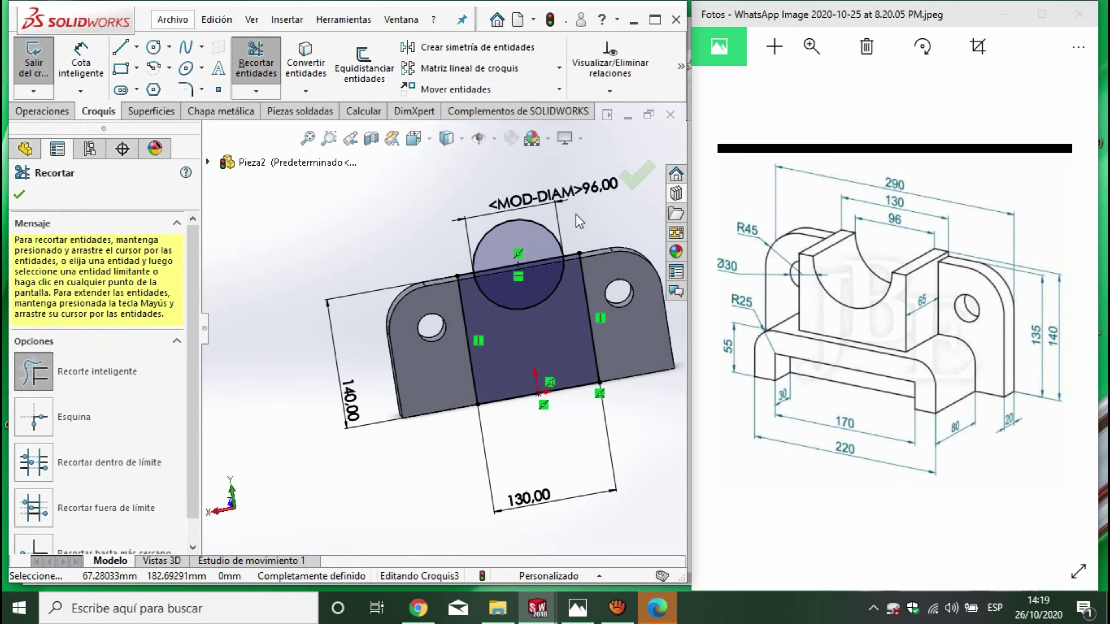
{"action": "left_click", "coordinate": [514, 222]}
{"action": "left_click", "coordinate": [517, 267]}
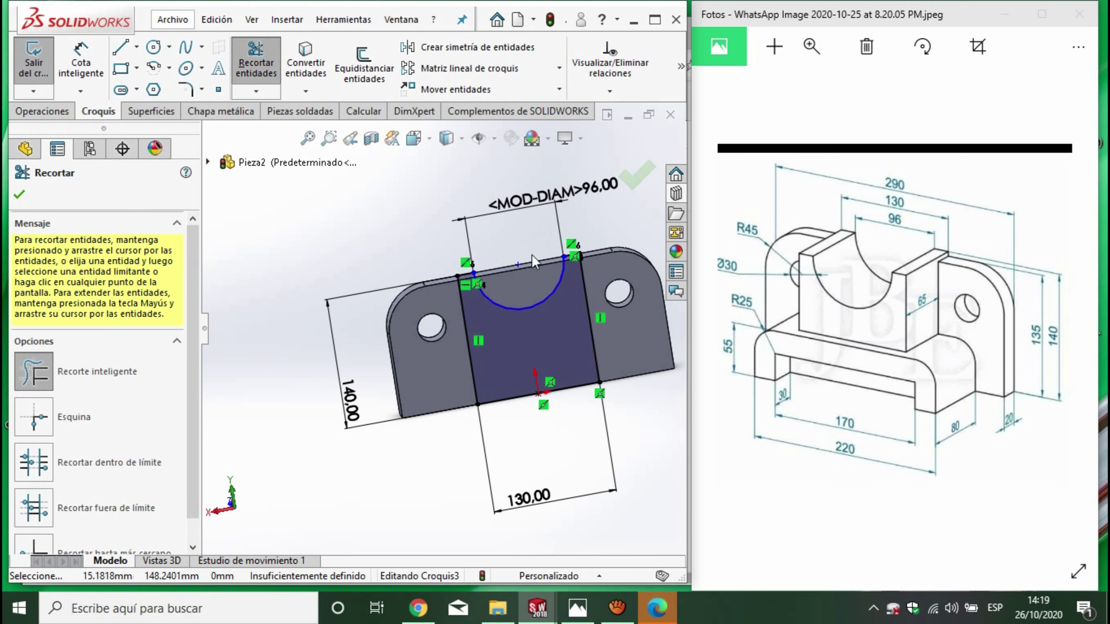
{"action": "mouse_move", "coordinate": [438, 448]}
{"action": "middle_mouse_down"}
{"action": "mouse_move", "coordinate": [574, 442]}
{"action": "mouse_move", "coordinate": [554, 455]}
{"action": "middle_mouse_up"}
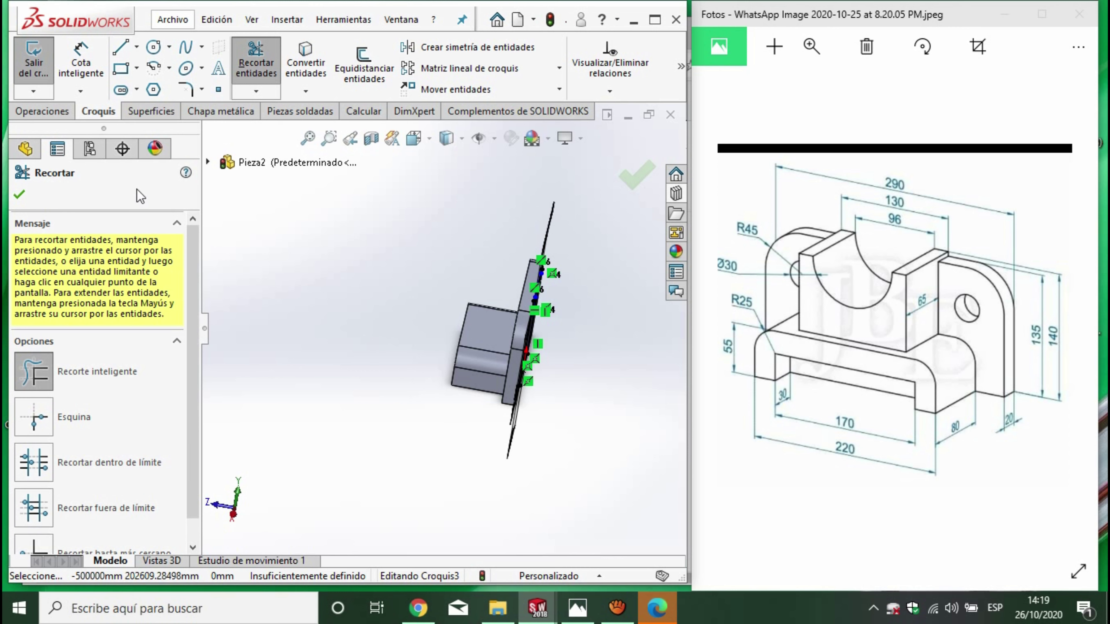
Extrude the notched sketch as a boss 85 mm deep to form the centre block.
{"action": "left_click", "coordinate": [43, 111]}
{"action": "left_click", "coordinate": [45, 66]}
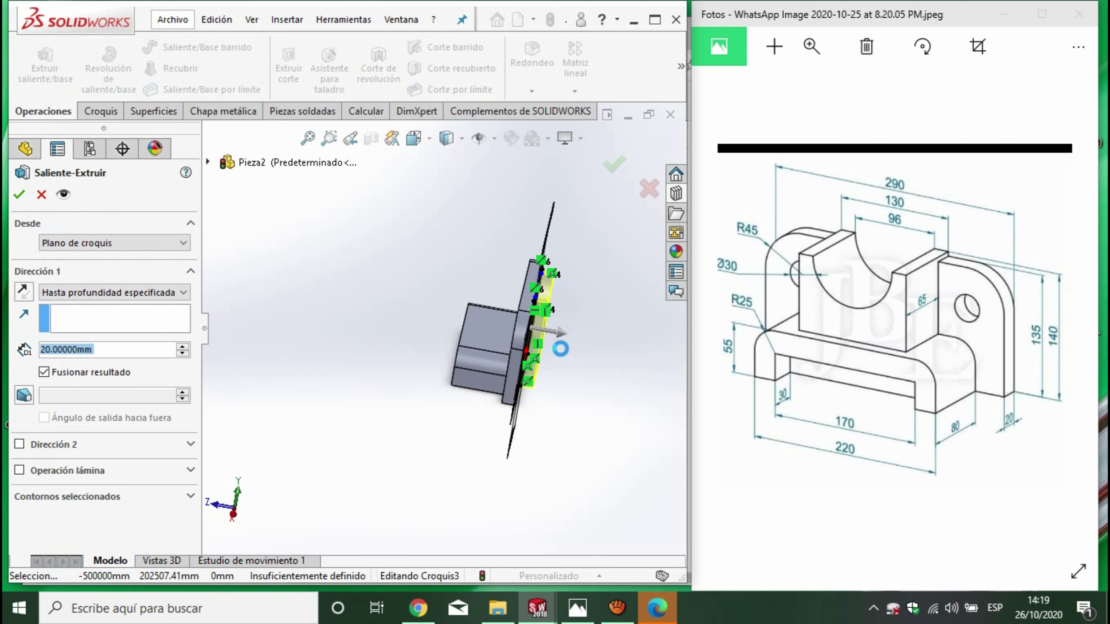
{"action": "left_click_drag", "start_coordinate": [434, 301], "coordinate": [466, 301]}
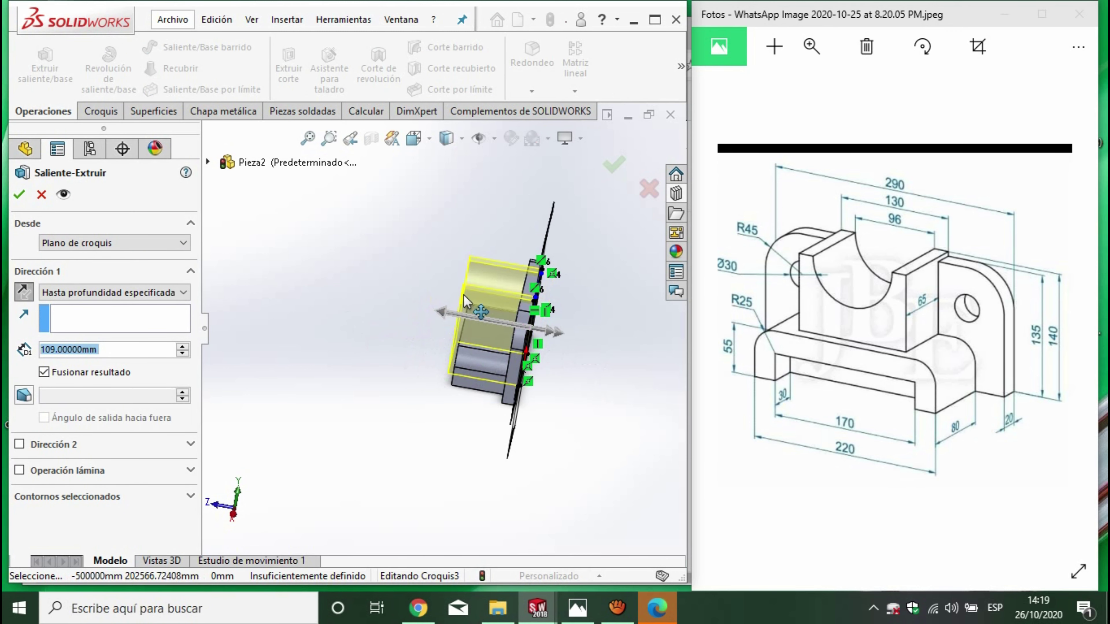
{"action": "type", "text": "85"}
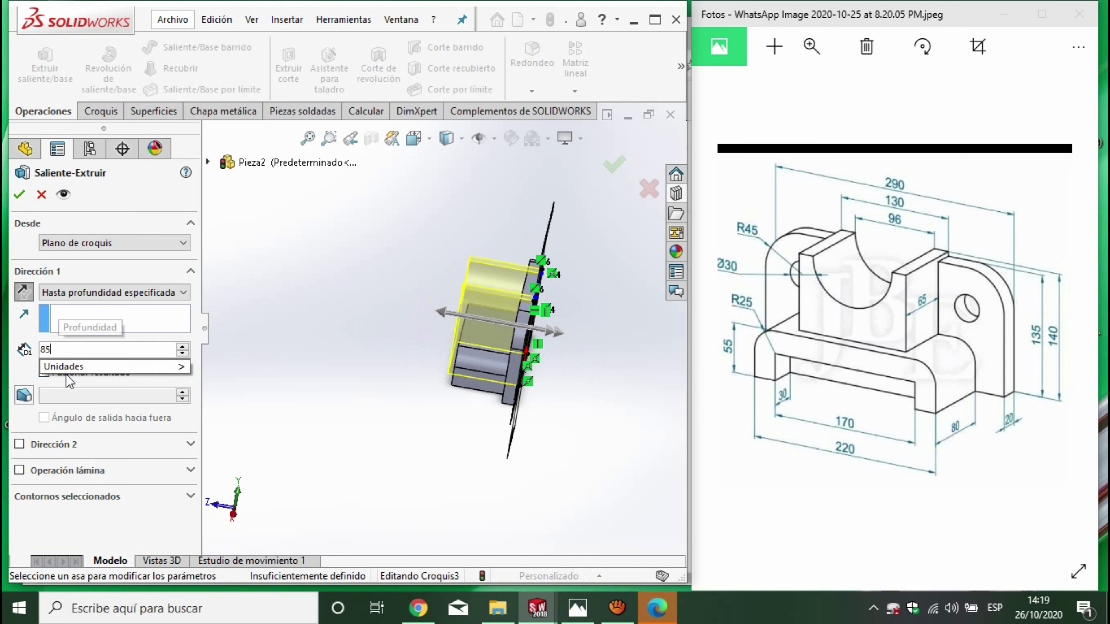
{"action": "key", "text": "Return"}
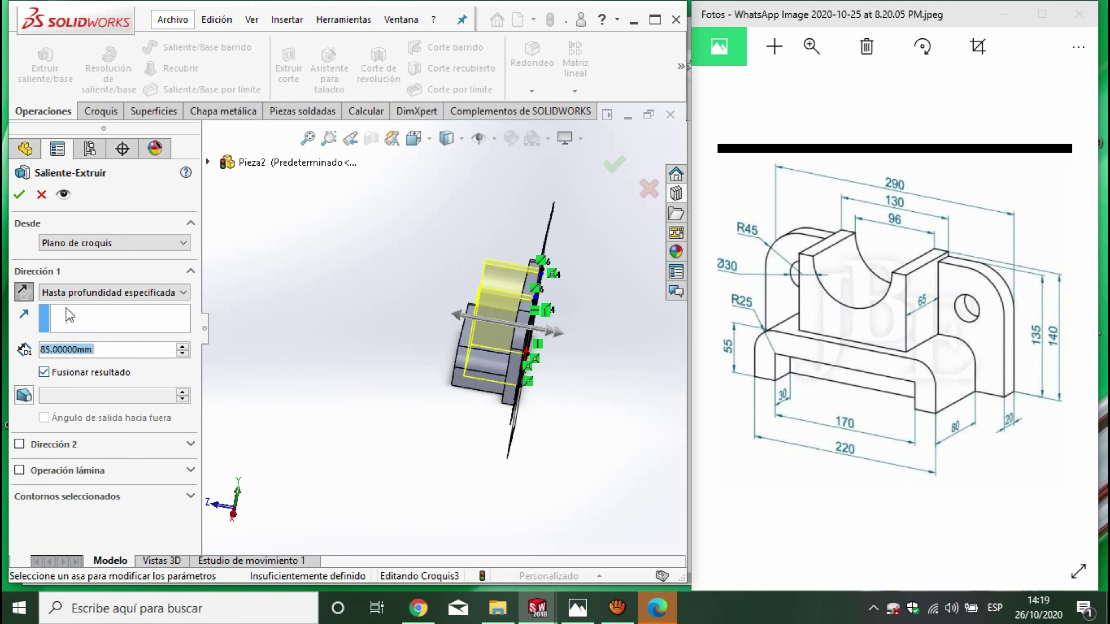
{"action": "left_click", "coordinate": [20, 195]}
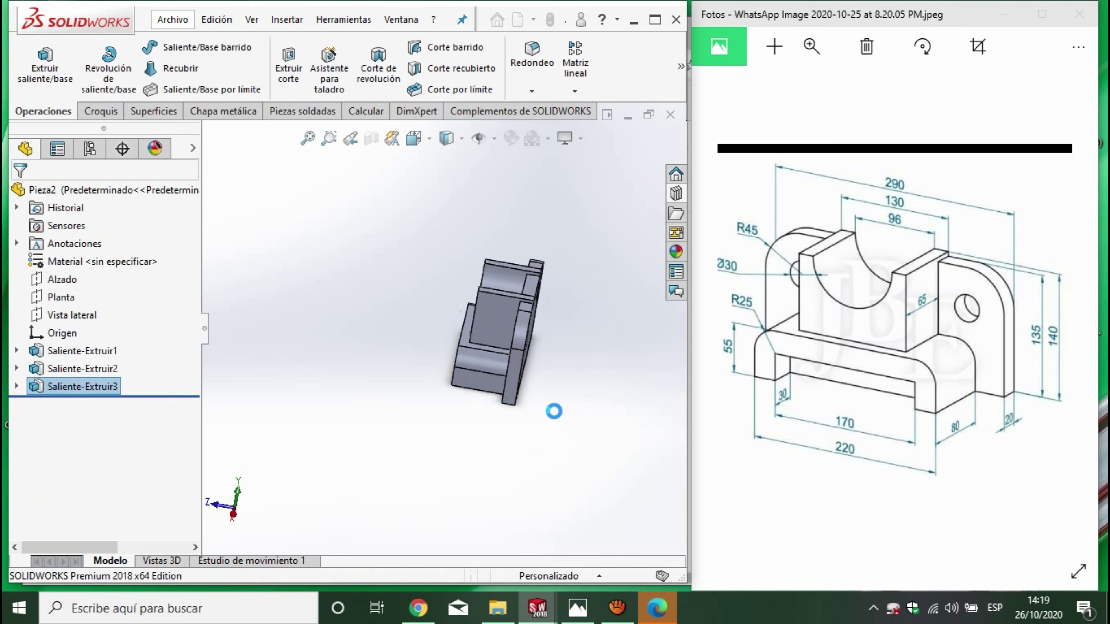
Orbit the part and start a new sketch on its front face.
{"action": "middle_click_drag", "start_coordinate": [572, 417], "coordinate": [555, 369]}
{"action": "left_click", "coordinate": [555, 368]}
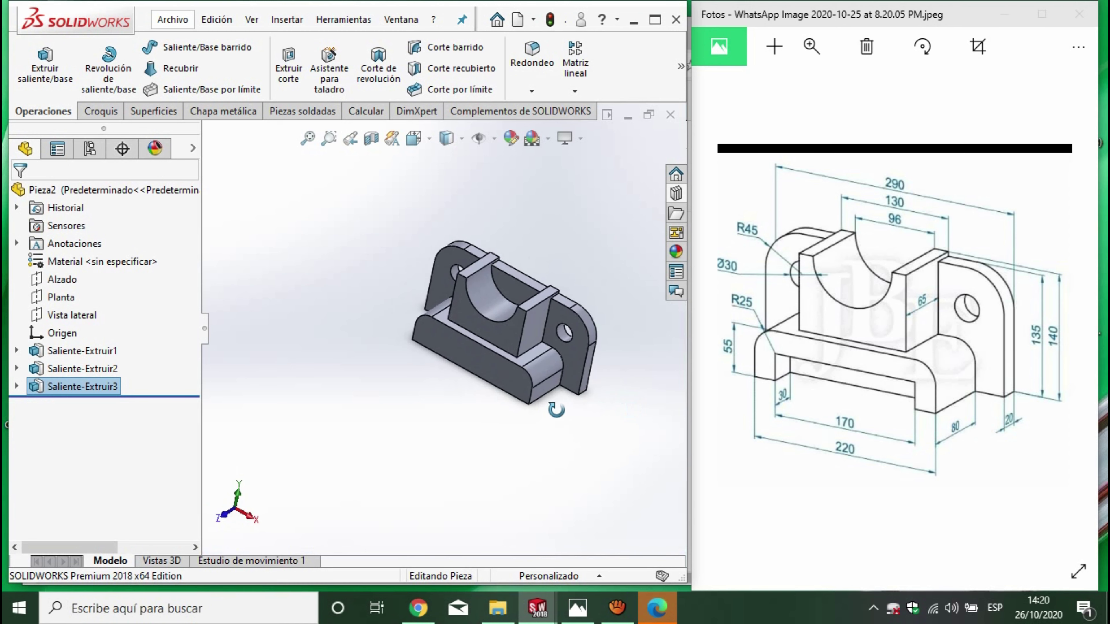
{"action": "left_click", "coordinate": [40, 114]}
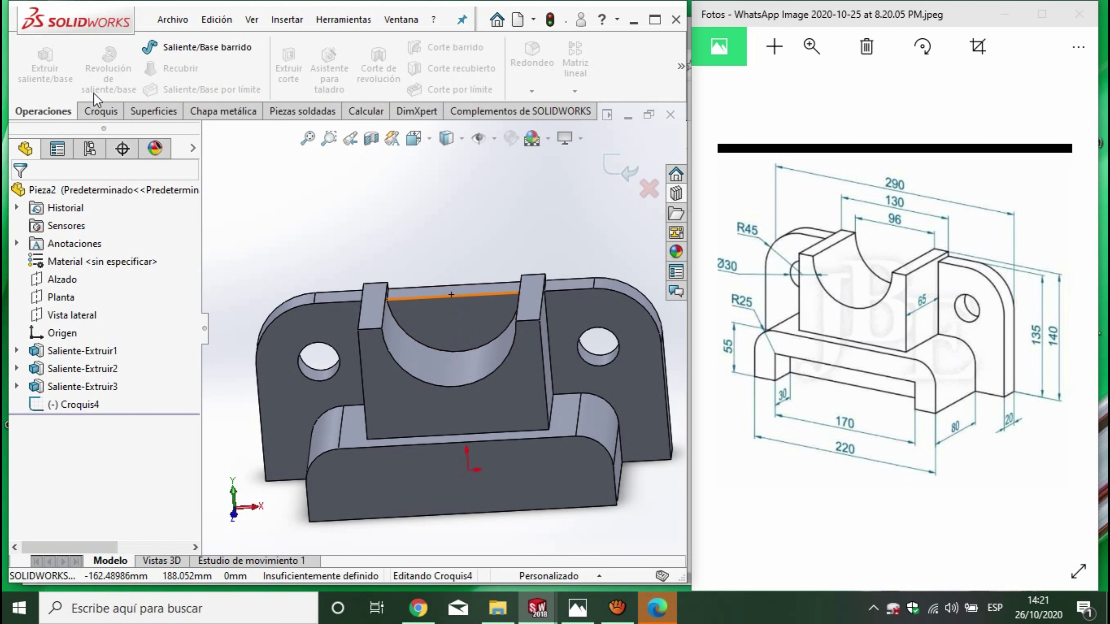
{"action": "left_click", "coordinate": [91, 111]}
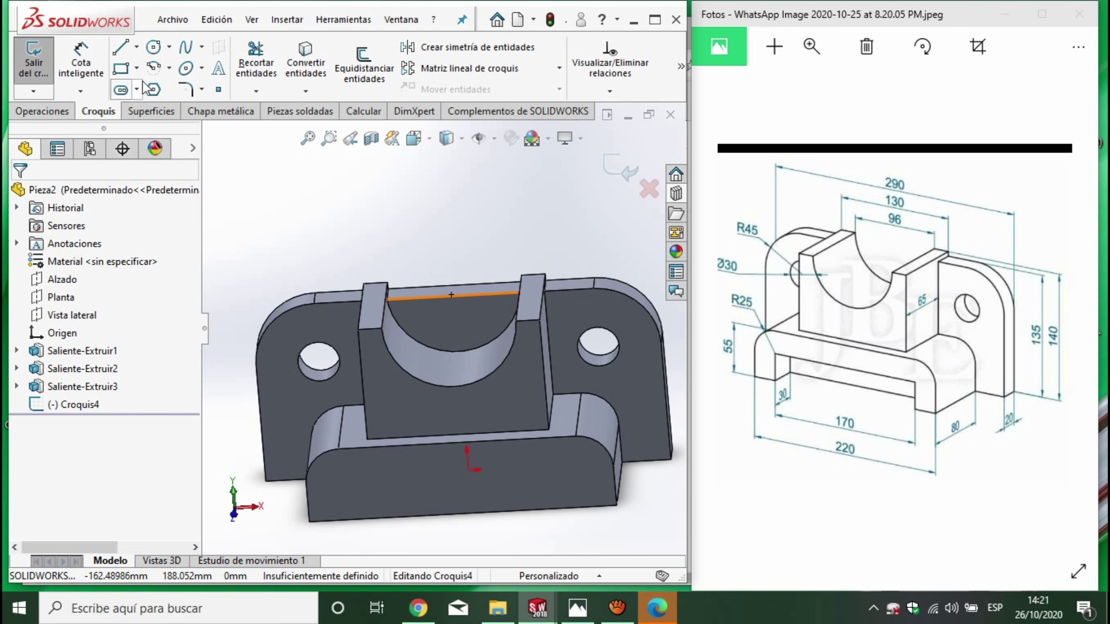
Leave the empty sketch, sketch on the plate face, and draw a three-point arc along the cutout.
{"action": "left_click", "coordinate": [33, 59]}
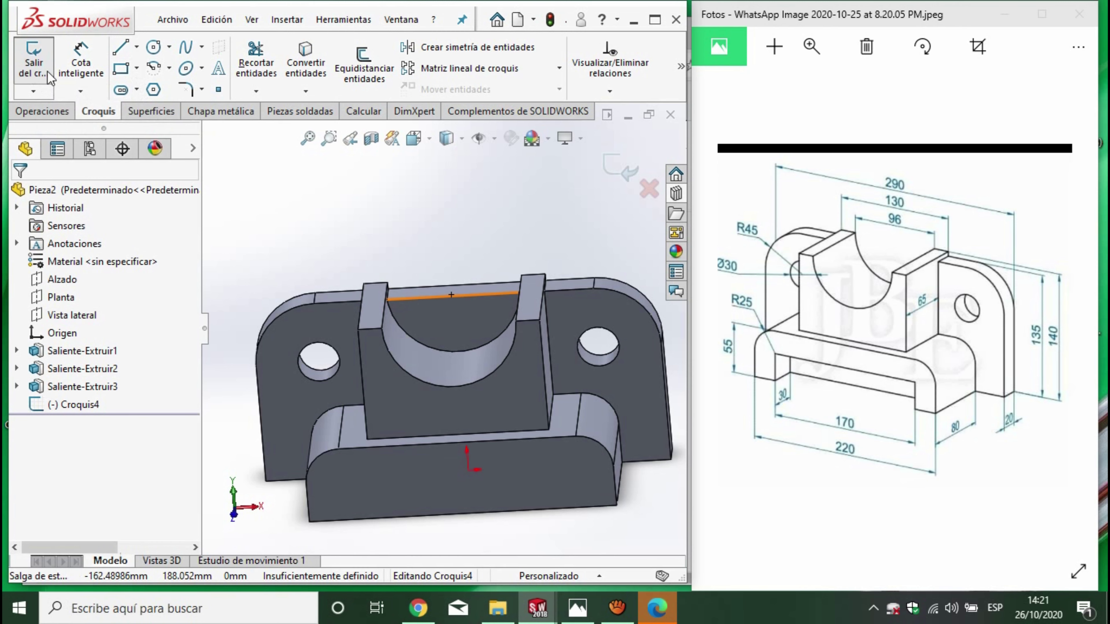
{"action": "left_click", "coordinate": [426, 344]}
{"action": "left_click", "coordinate": [41, 53]}
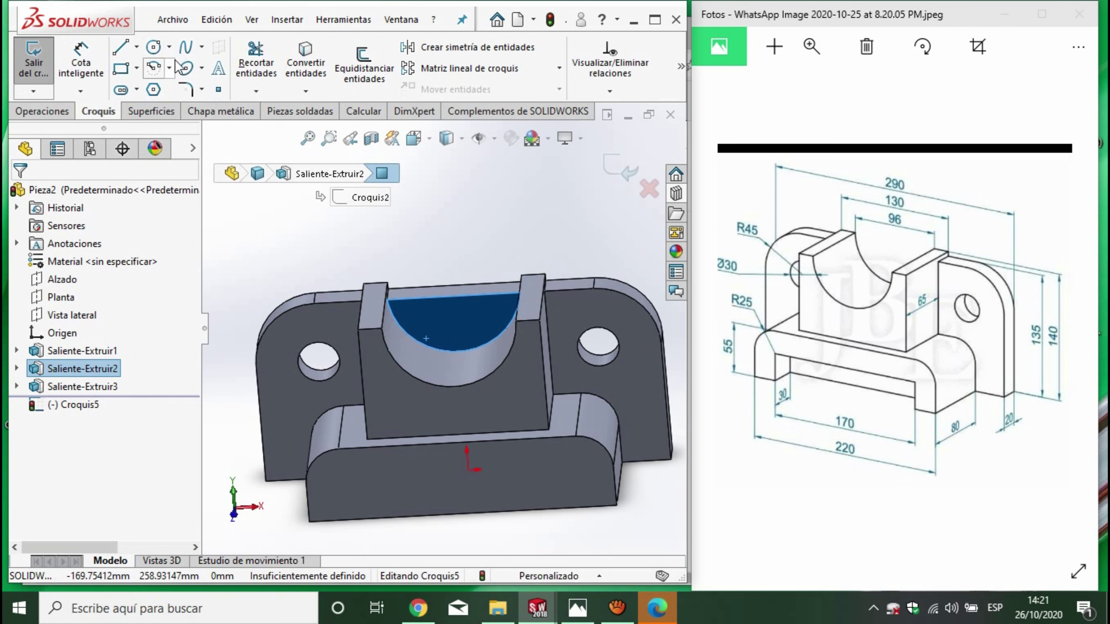
{"action": "left_click", "coordinate": [169, 67]}
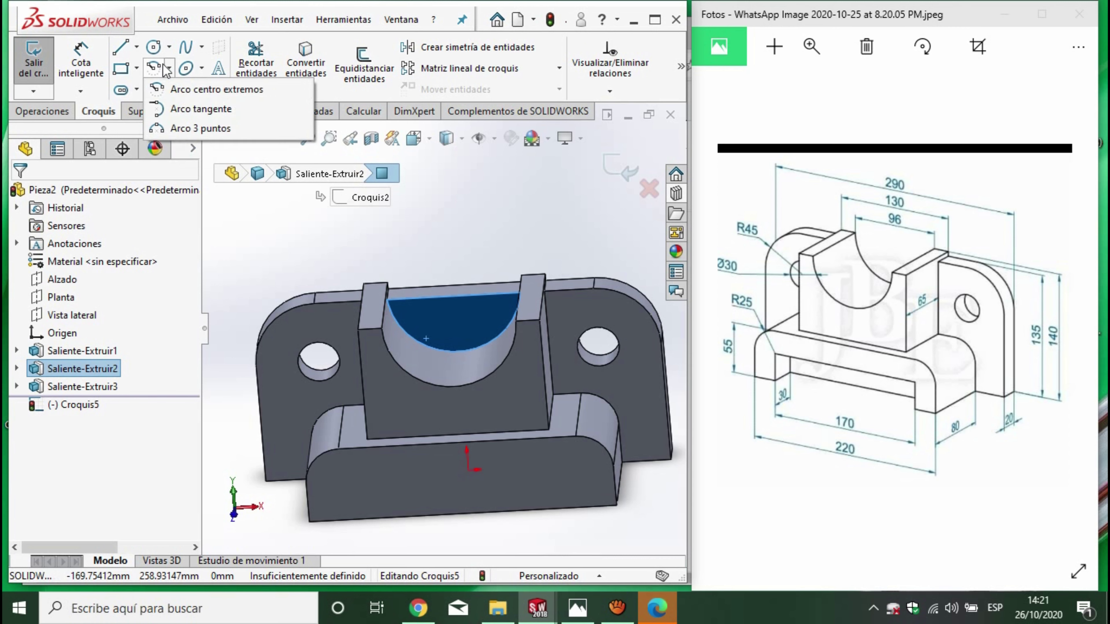
{"action": "left_click", "coordinate": [177, 131]}
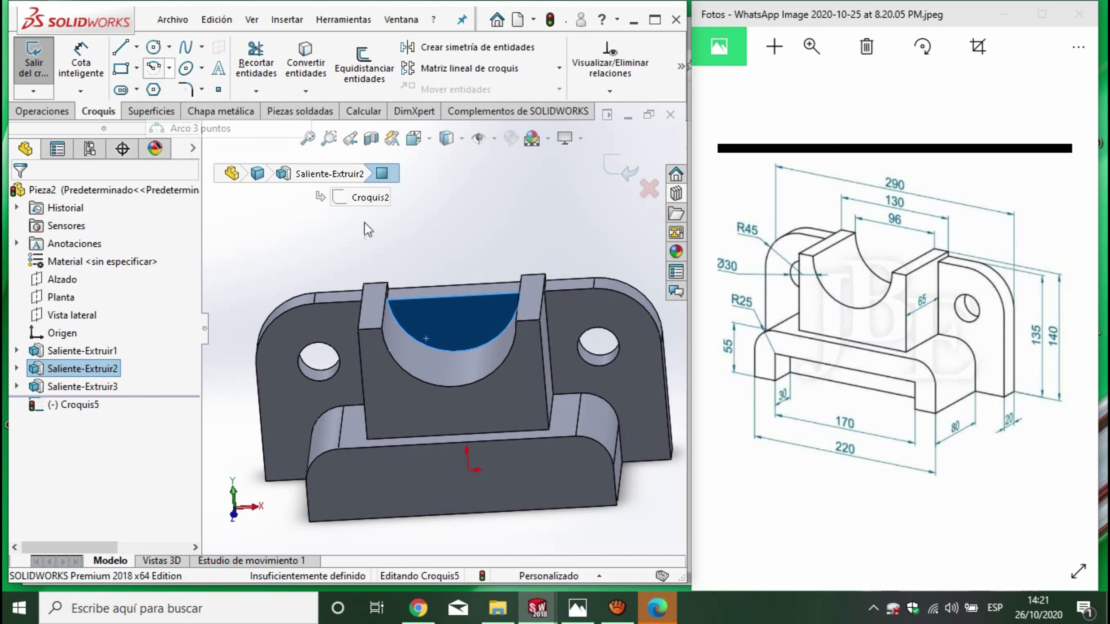
{"action": "left_click", "coordinate": [388, 302]}
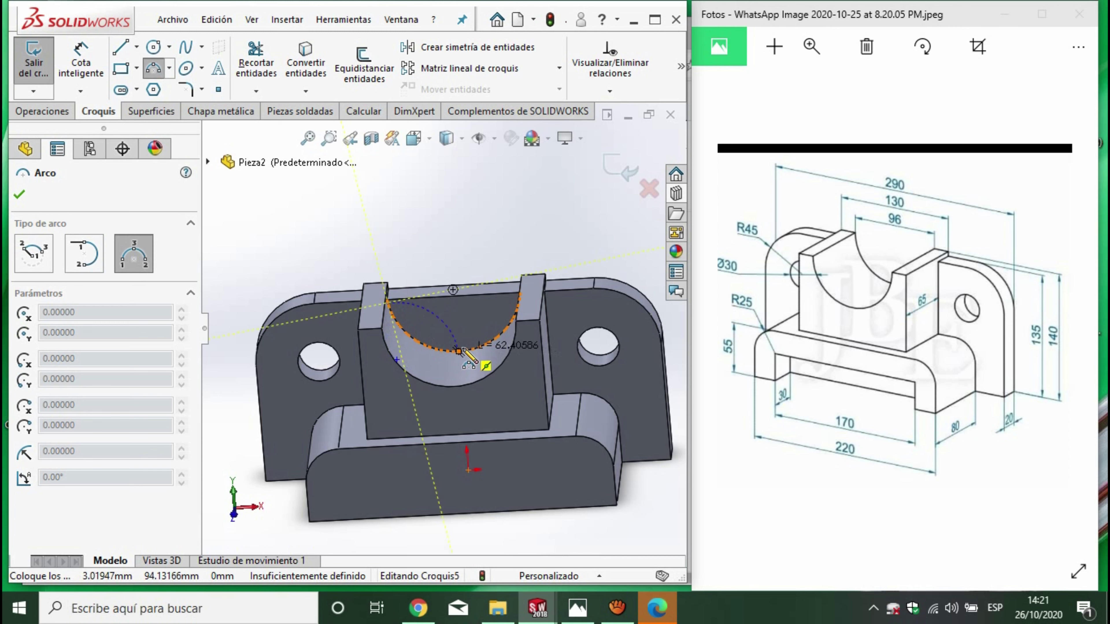
{"action": "left_click", "coordinate": [520, 292]}
{"action": "left_click", "coordinate": [459, 351]}
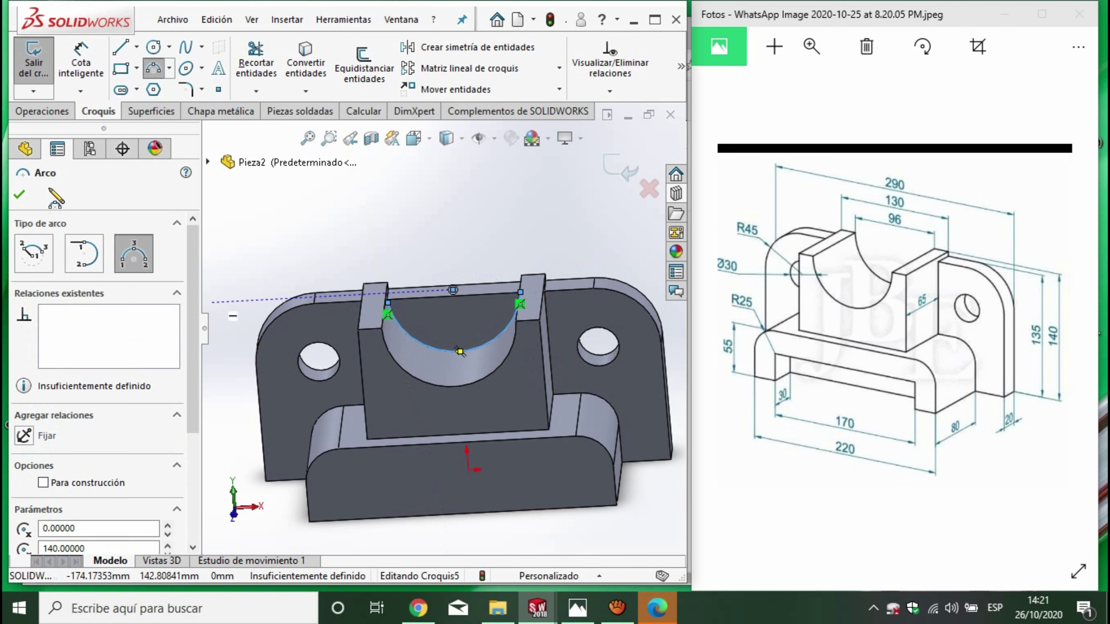
Close the arc with a straight line between its two ends and zoom in on it.
{"action": "left_click", "coordinate": [121, 47]}
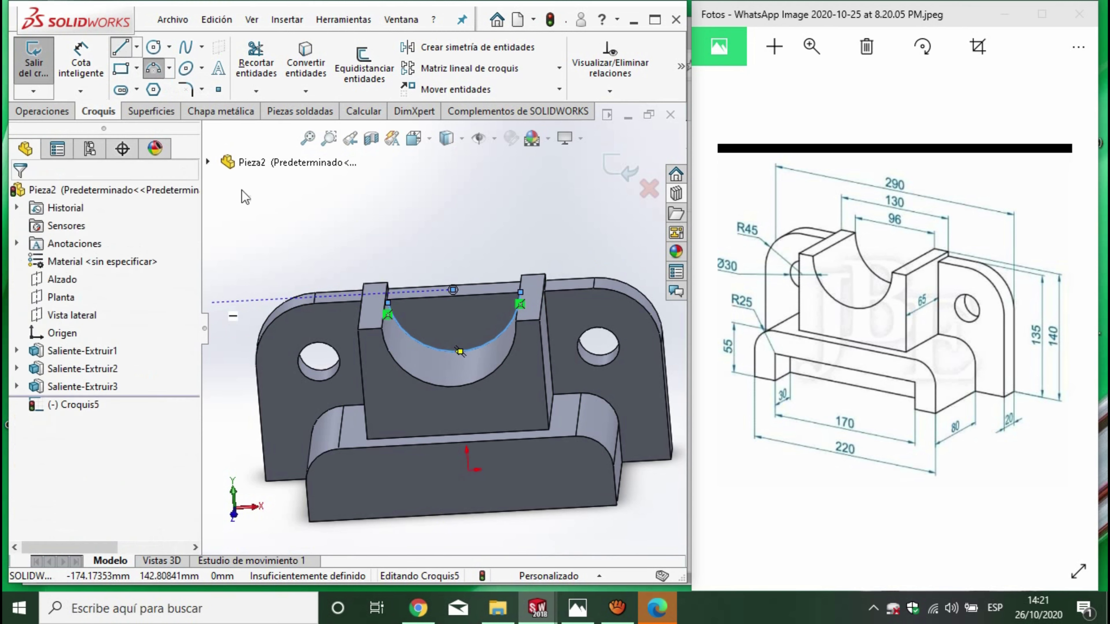
{"action": "left_click", "coordinate": [388, 302]}
{"action": "left_click", "coordinate": [516, 293]}
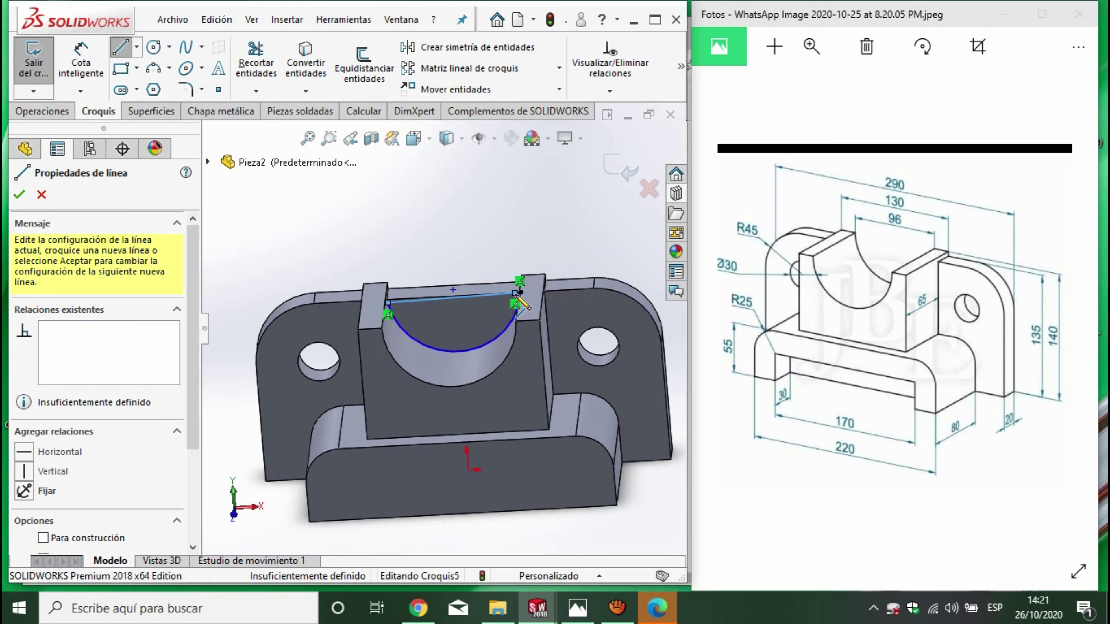
{"action": "key", "text": "Escape"}
{"action": "left_click", "coordinate": [493, 329]}
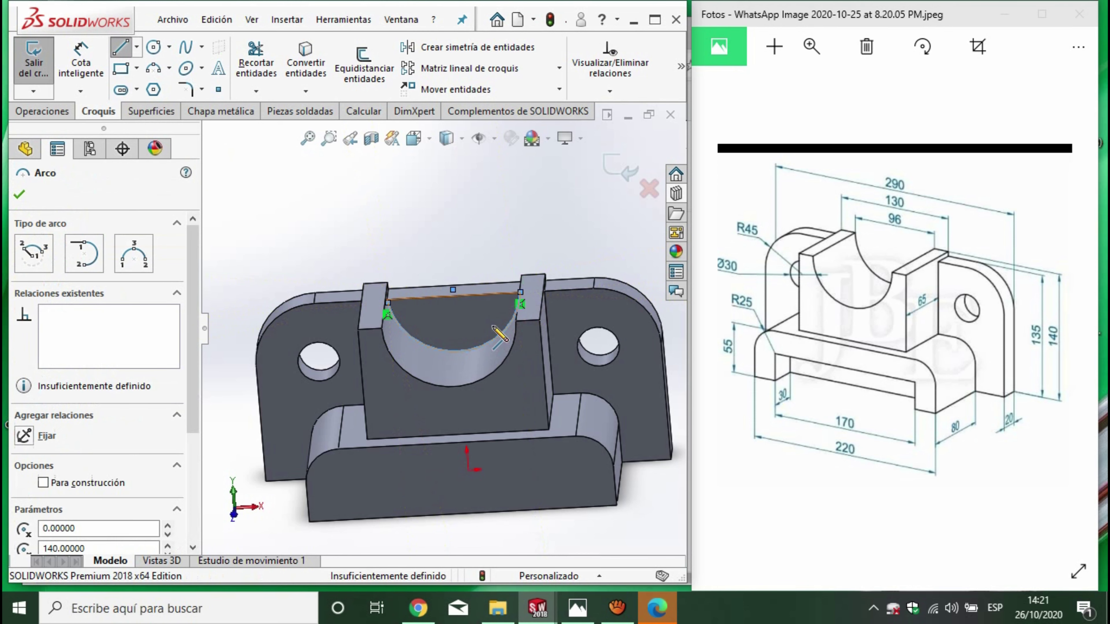
{"action": "scroll", "coordinate": [391, 302], "scroll_direction": "down", "scroll_amount": 3}
{"action": "scroll", "coordinate": [380, 306], "scroll_direction": "down", "scroll_amount": 2}
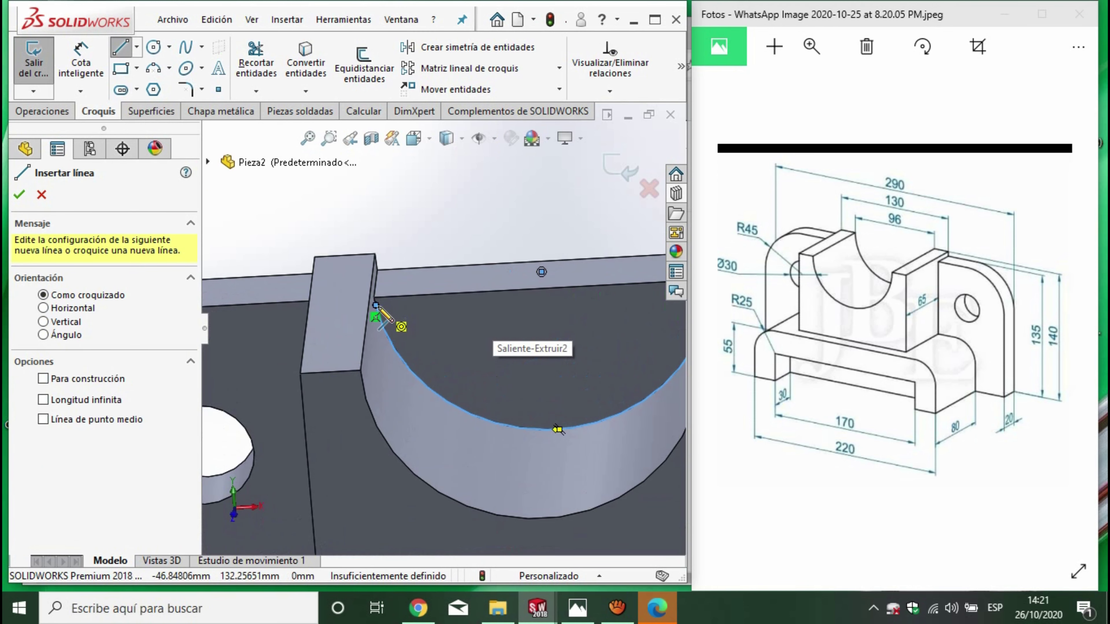
{"action": "scroll", "coordinate": [377, 306], "scroll_direction": "down", "scroll_amount": 3}
{"action": "scroll", "coordinate": [383, 302], "scroll_direction": "down", "scroll_amount": 2}
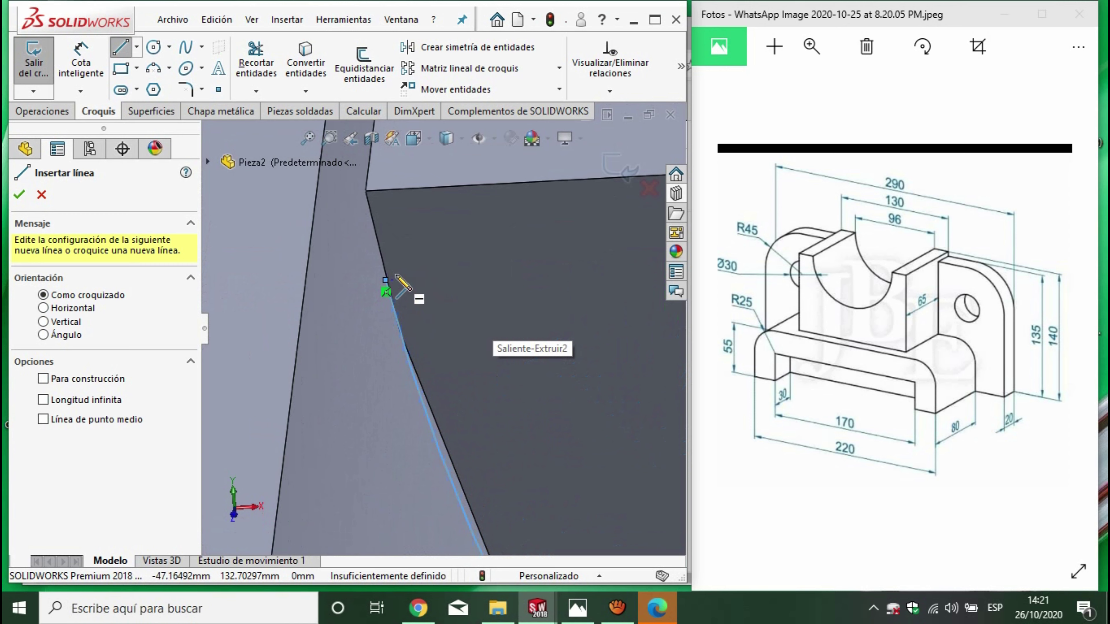
{"action": "scroll", "coordinate": [395, 276], "scroll_direction": "up", "scroll_amount": 3}
{"action": "scroll", "coordinate": [414, 294], "scroll_direction": "up", "scroll_amount": 2}
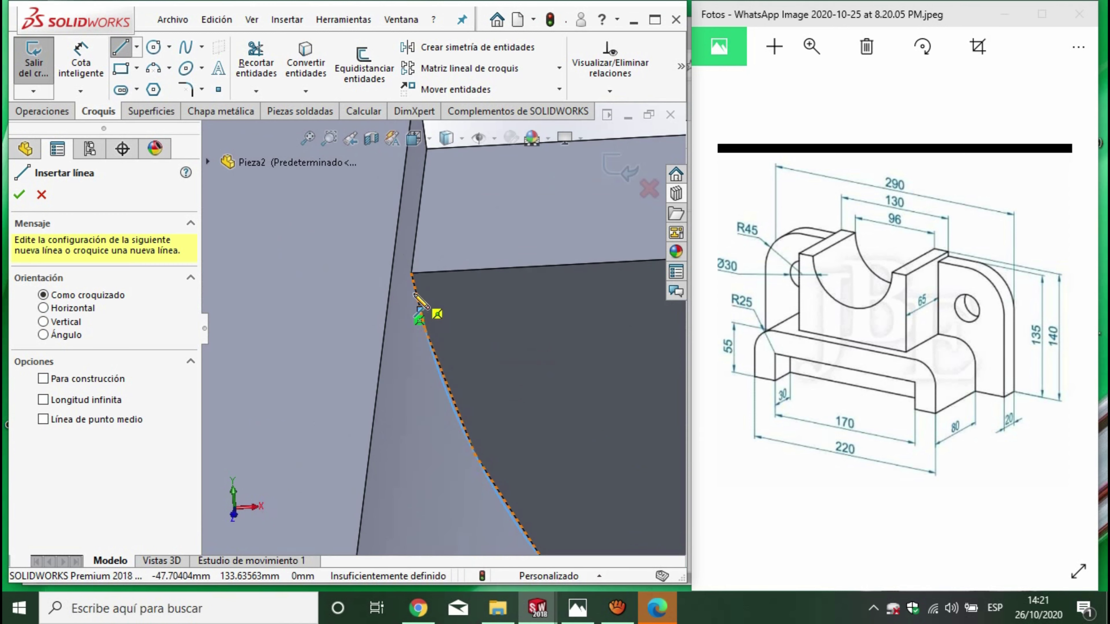
Draw a short line up to the block's corner and a horizontal line across the cutout's top.
{"action": "left_click", "coordinate": [419, 310]}
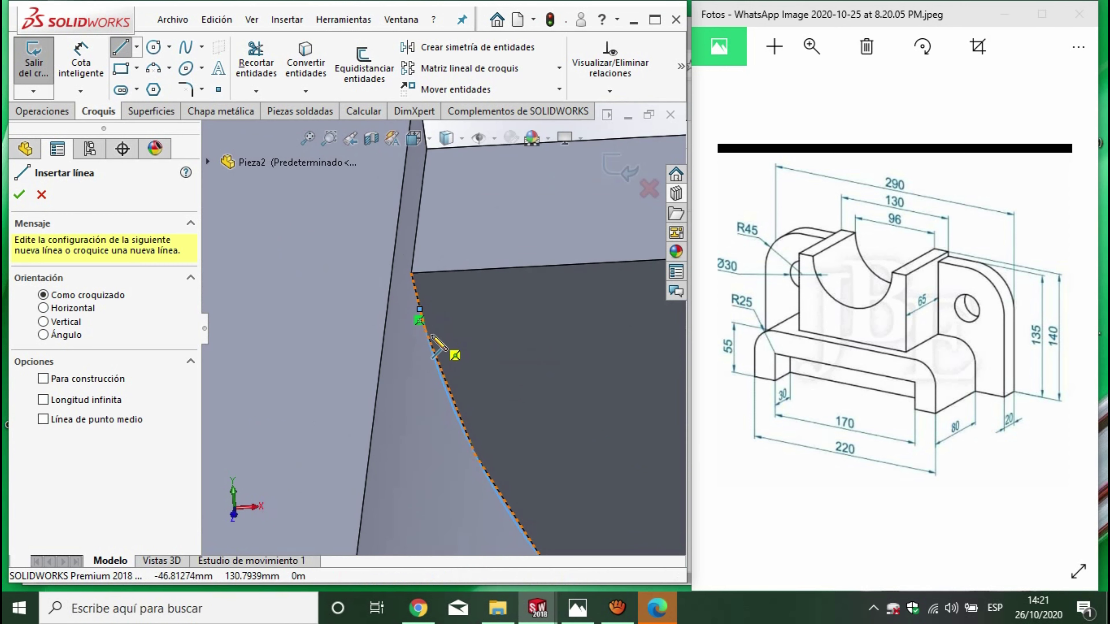
{"action": "left_click", "coordinate": [411, 274]}
{"action": "scroll", "coordinate": [471, 317], "scroll_direction": "up", "scroll_amount": 3}
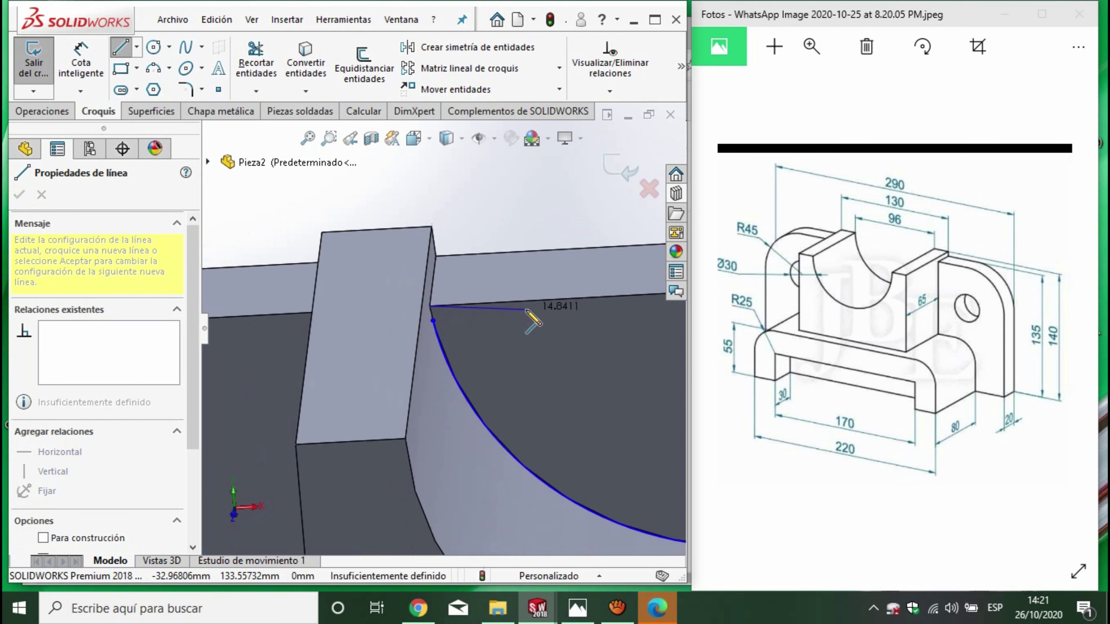
{"action": "scroll", "coordinate": [533, 317], "scroll_direction": "up", "scroll_amount": 2}
{"action": "scroll", "coordinate": [569, 347], "scroll_direction": "down", "scroll_amount": 2}
{"action": "scroll", "coordinate": [540, 350], "scroll_direction": "up", "scroll_amount": 2}
{"action": "scroll", "coordinate": [553, 318], "scroll_direction": "down", "scroll_amount": 3}
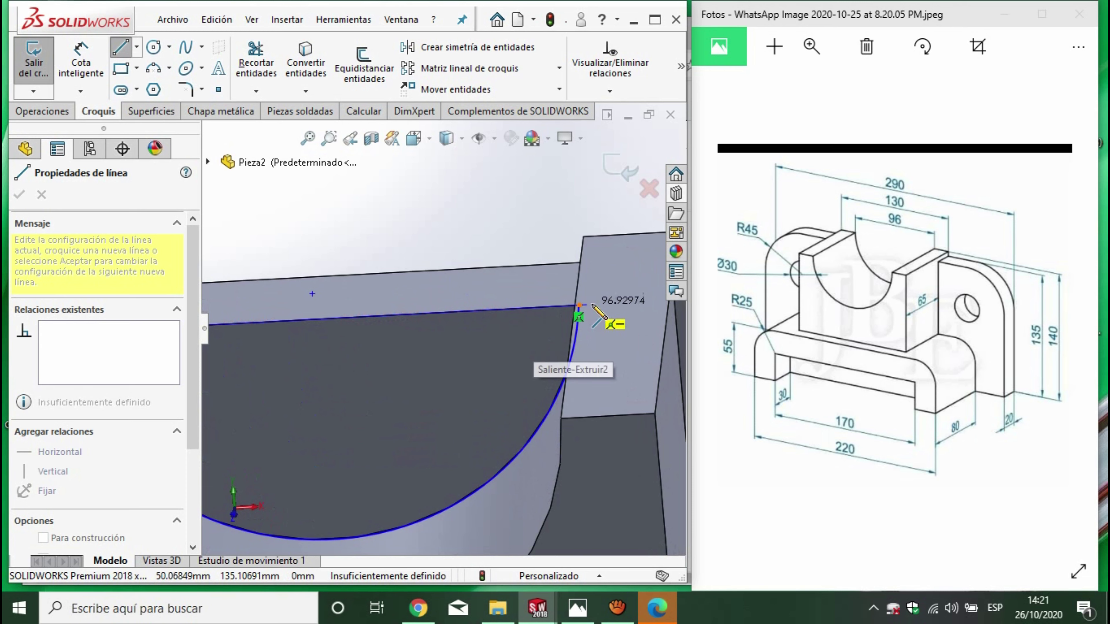
{"action": "scroll", "coordinate": [584, 313], "scroll_direction": "down", "scroll_amount": 2}
{"action": "left_click", "coordinate": [582, 311]}
{"action": "scroll", "coordinate": [441, 346], "scroll_direction": "up", "scroll_amount": 3}
{"action": "scroll", "coordinate": [297, 265], "scroll_direction": "down", "scroll_amount": 1}
{"action": "scroll", "coordinate": [297, 266], "scroll_direction": "down", "scroll_amount": 3}
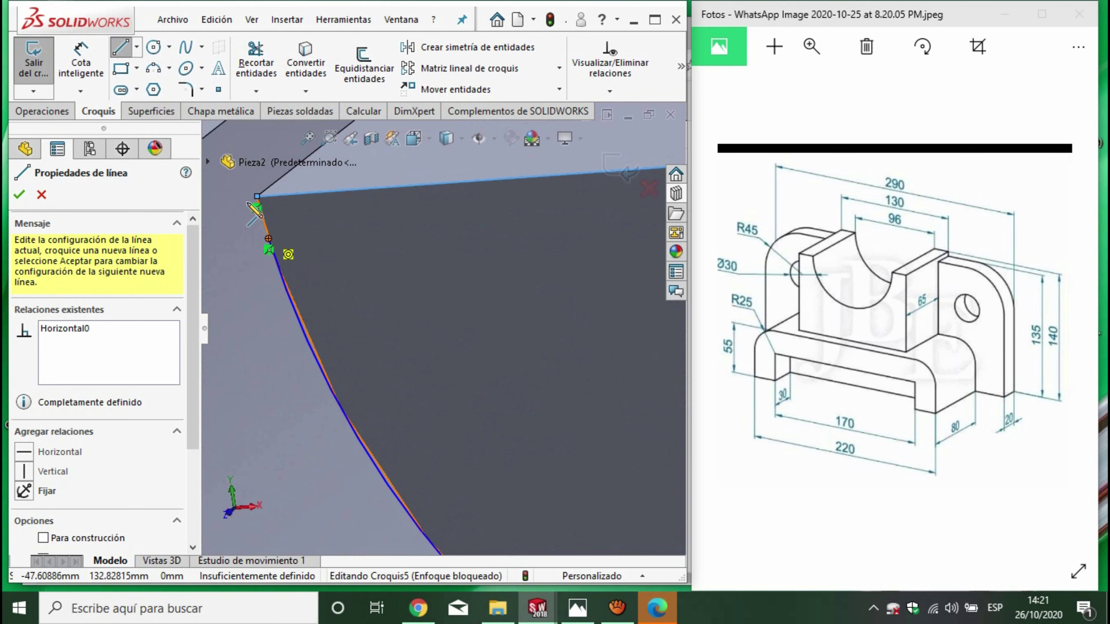
Extend the arc up to the corner with Extender entidades.
{"action": "left_click", "coordinate": [256, 91]}
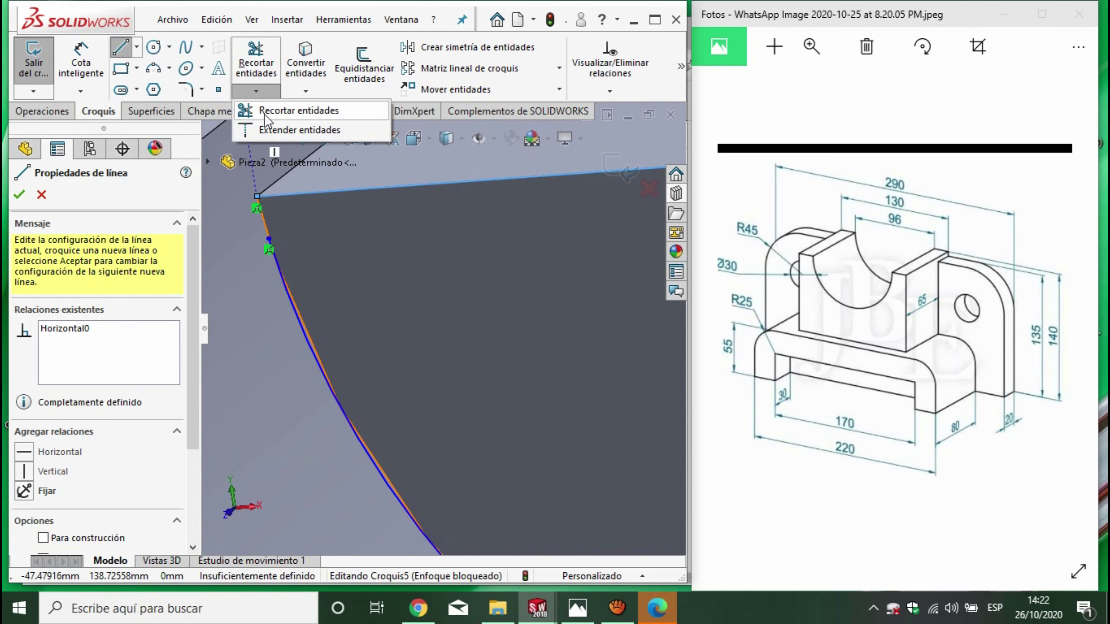
{"action": "left_click", "coordinate": [258, 133]}
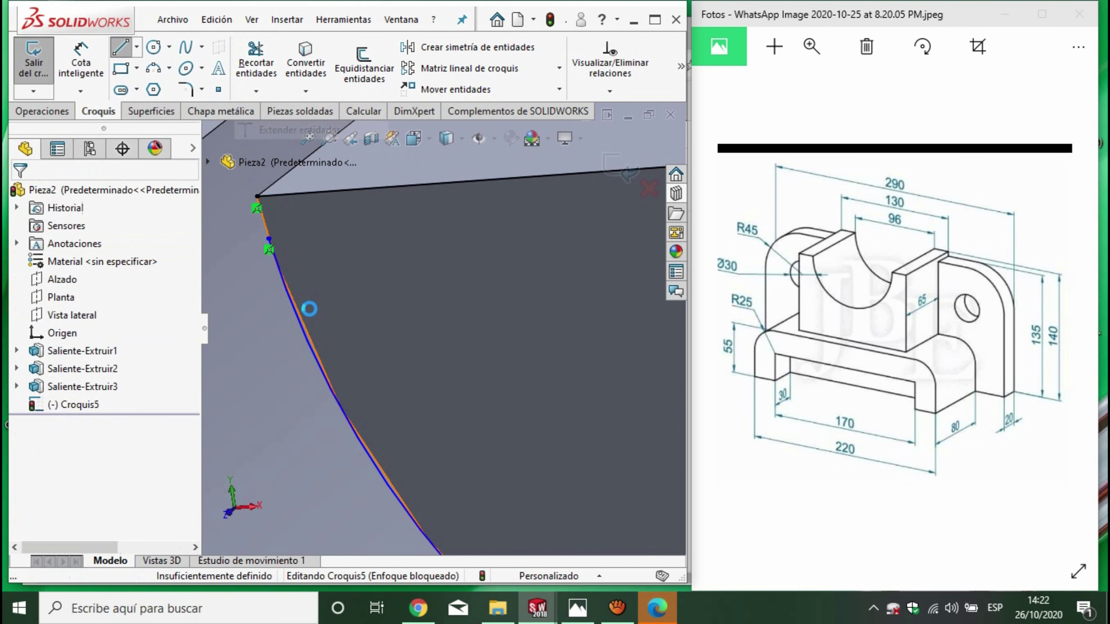
{"action": "left_click", "coordinate": [286, 290]}
{"action": "scroll", "coordinate": [306, 271], "scroll_direction": "up", "scroll_amount": 2}
{"action": "scroll", "coordinate": [312, 280], "scroll_direction": "down", "scroll_amount": 2}
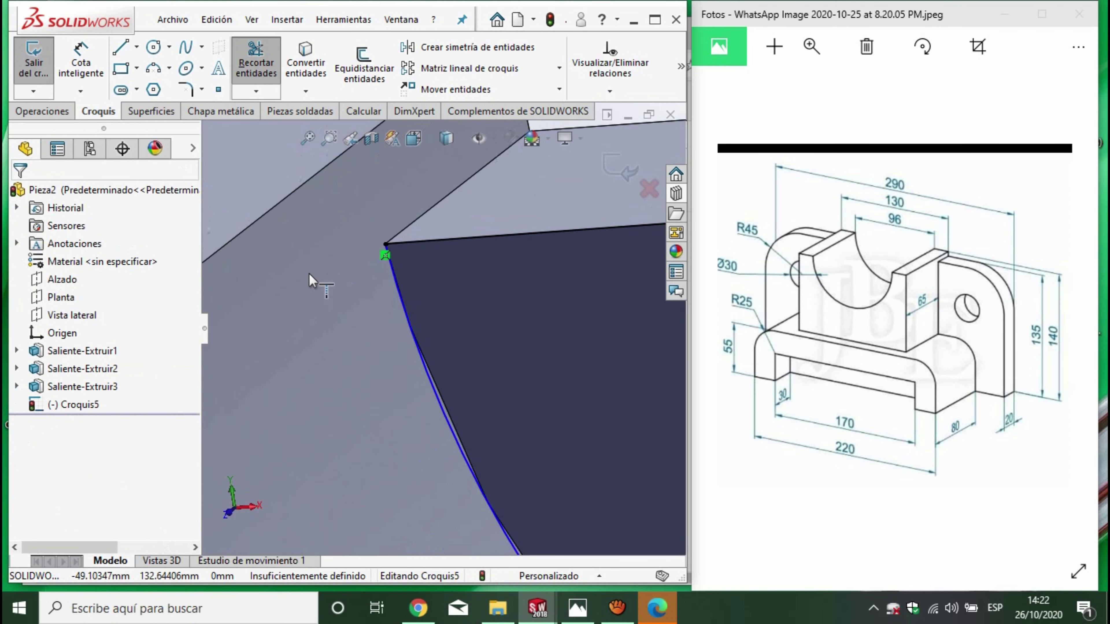
{"action": "left_click", "coordinate": [17, 114]}
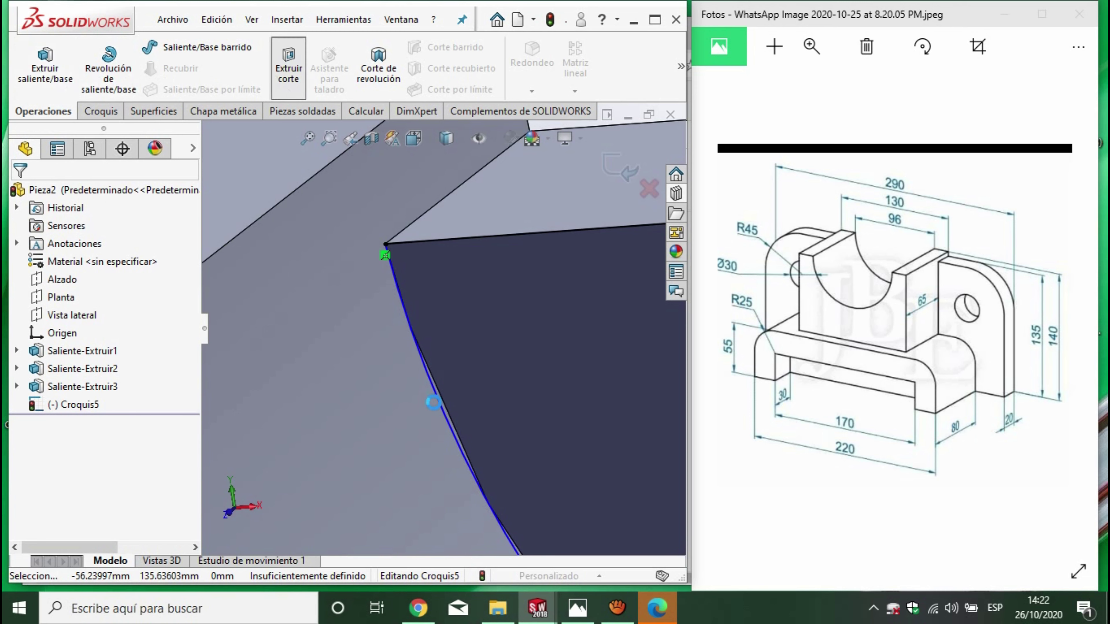
Accept the 85 mm extruded cut of the notch and turn the part toward the base's front face.
{"action": "middle_click_drag", "start_coordinate": [489, 399], "coordinate": [563, 300]}
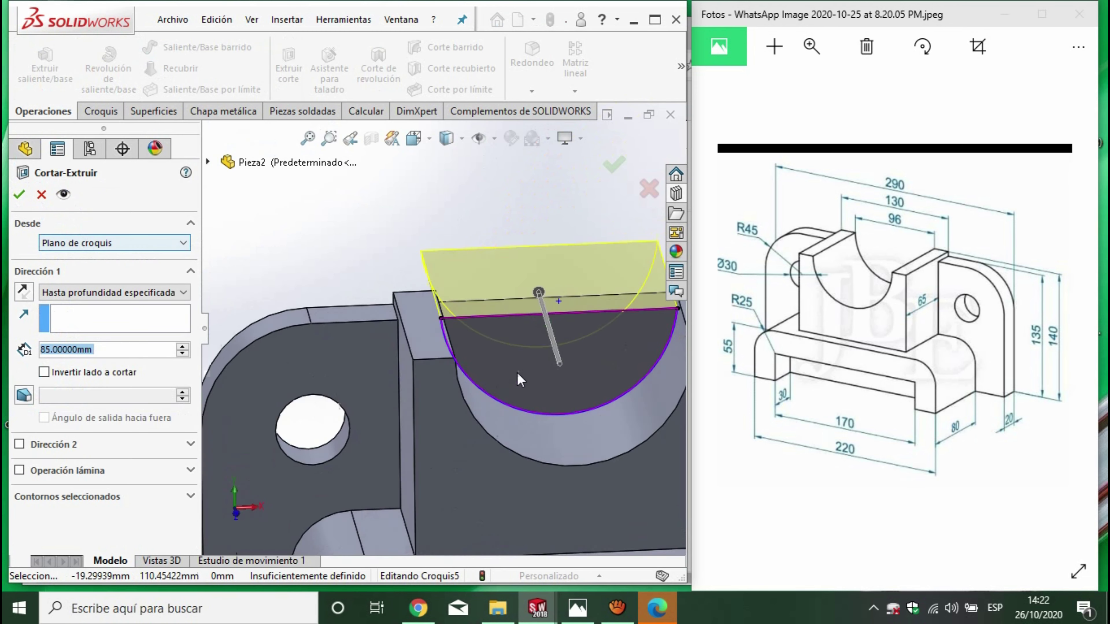
{"action": "left_click", "coordinate": [19, 195]}
{"action": "mouse_move", "coordinate": [448, 443]}
{"action": "middle_mouse_down"}
{"action": "mouse_move", "coordinate": [397, 409]}
{"action": "mouse_move", "coordinate": [397, 446]}
{"action": "middle_mouse_up"}
{"action": "scroll", "coordinate": [458, 409], "scroll_direction": "down", "scroll_amount": 4}
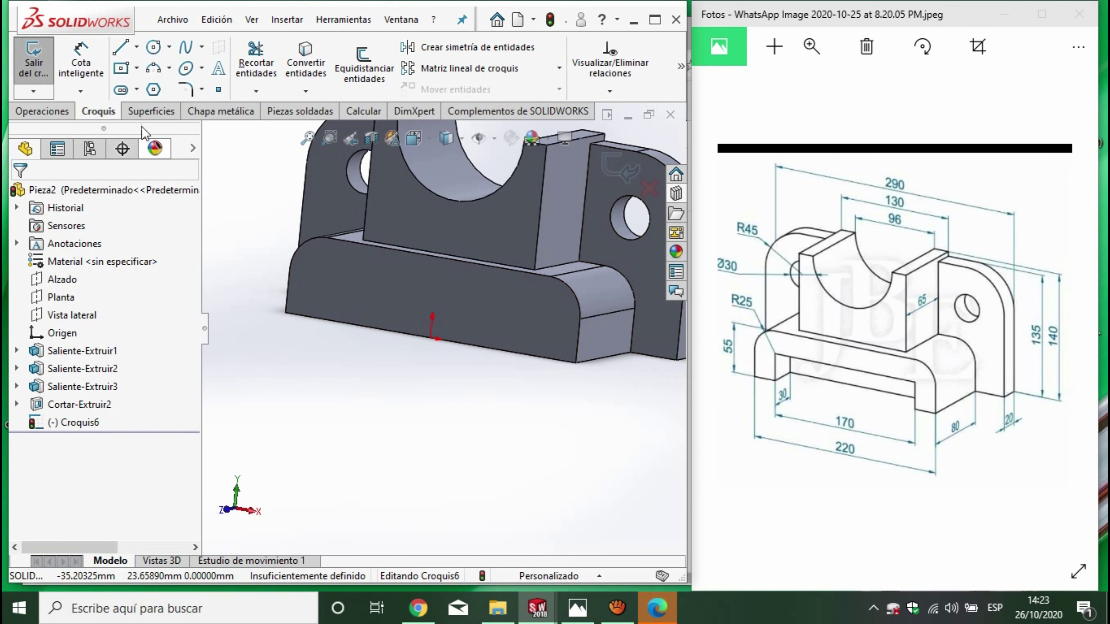
{"action": "left_click", "coordinate": [137, 45]}
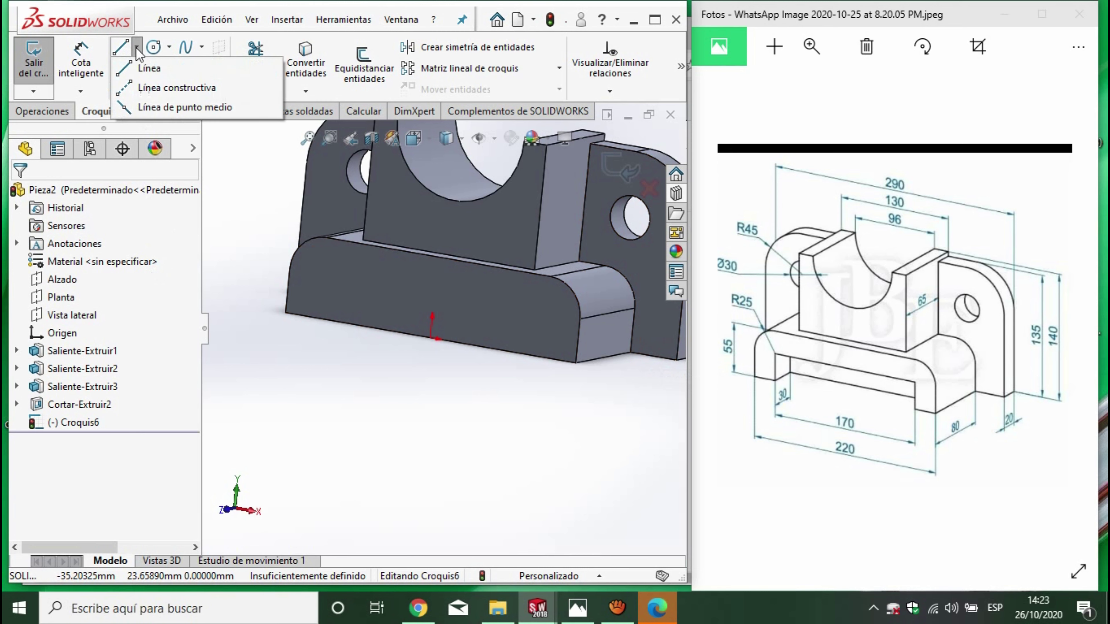
Draw a midpoint line centred on the origin along the bottom edge and dimension it 170 mm.
{"action": "left_click", "coordinate": [144, 106]}
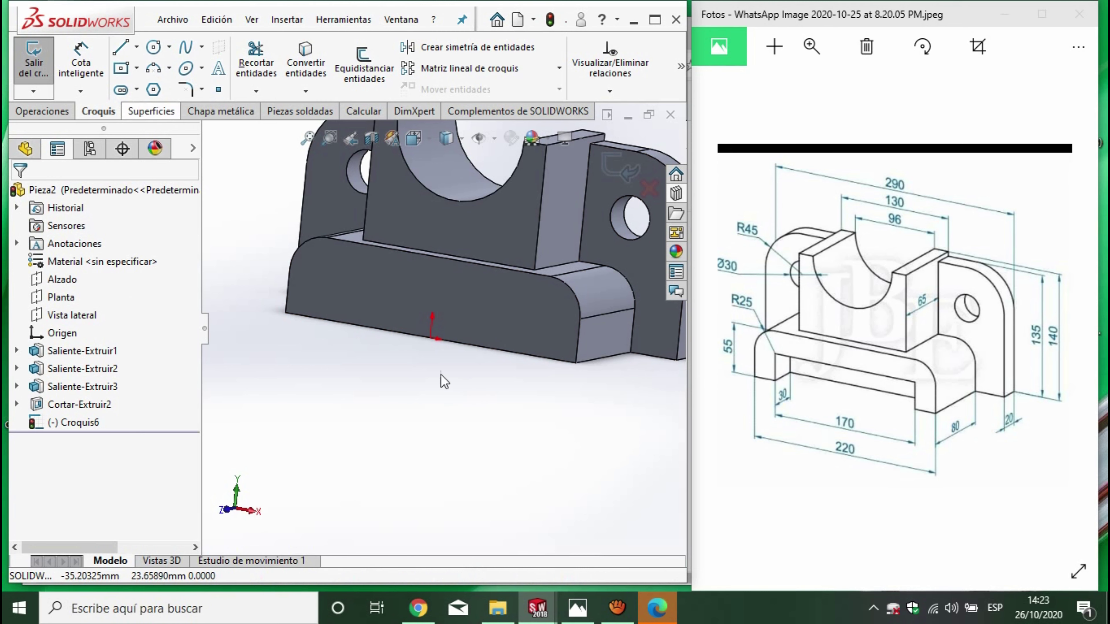
{"action": "left_click", "coordinate": [430, 337]}
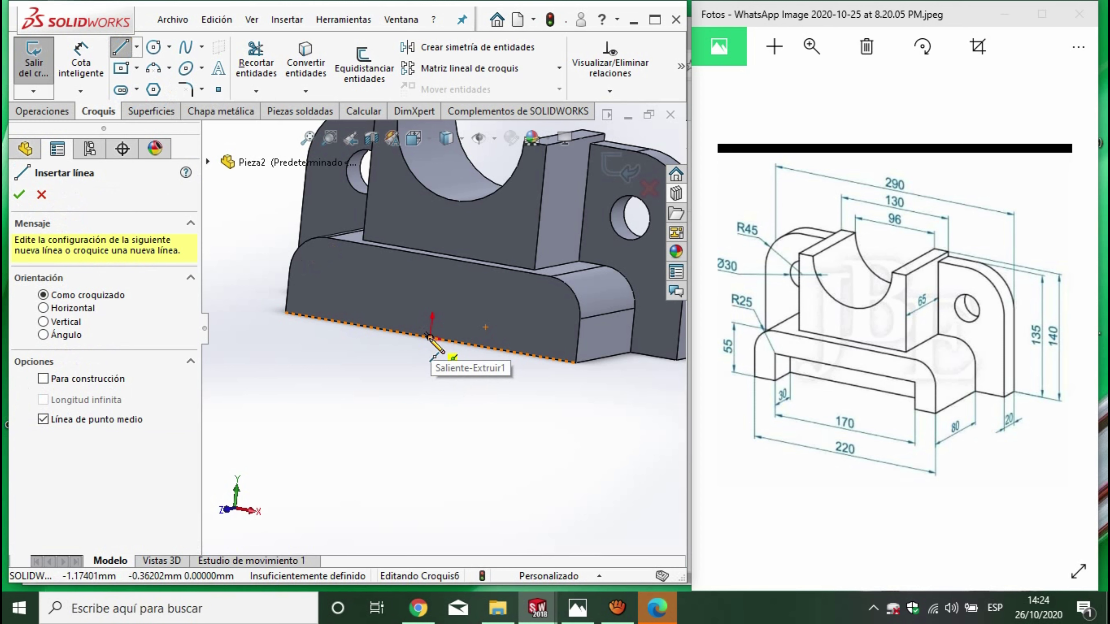
{"action": "left_click", "coordinate": [430, 337]}
{"action": "left_click", "coordinate": [650, 377]}
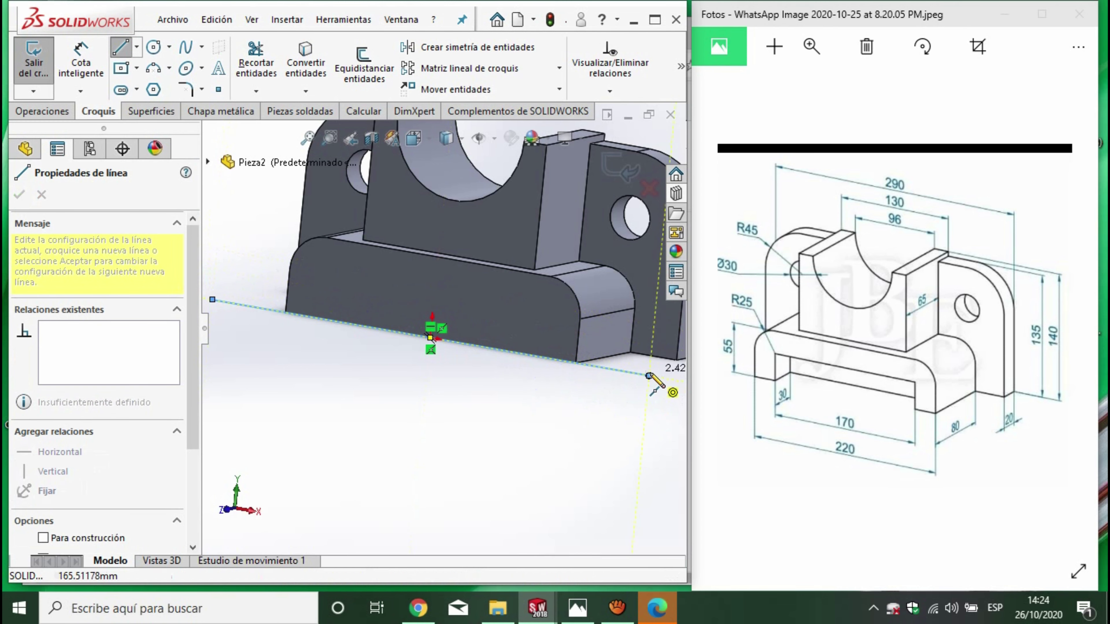
{"action": "key", "text": "Escape"}
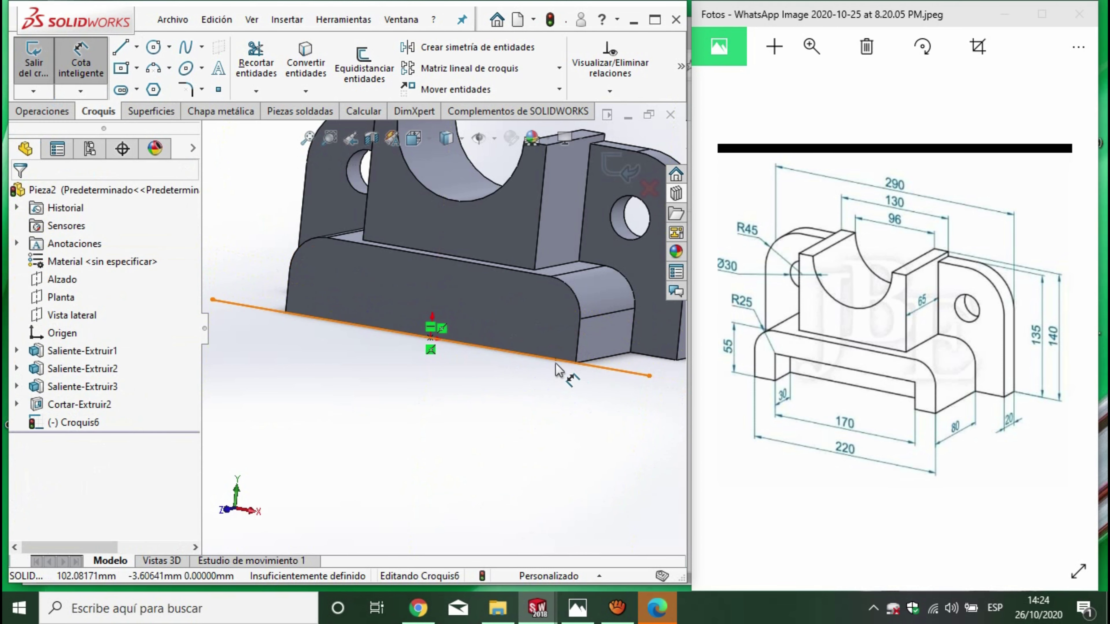
{"action": "left_click", "coordinate": [516, 361]}
{"action": "left_click", "coordinate": [502, 431]}
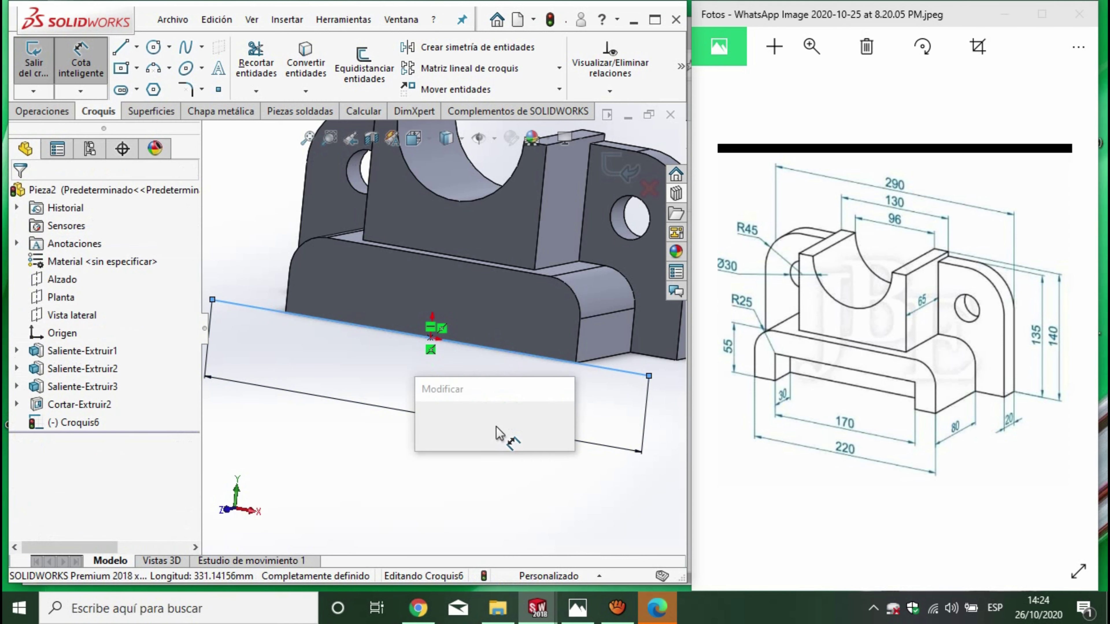
{"action": "type", "text": "170"}
{"action": "key", "text": "Return"}
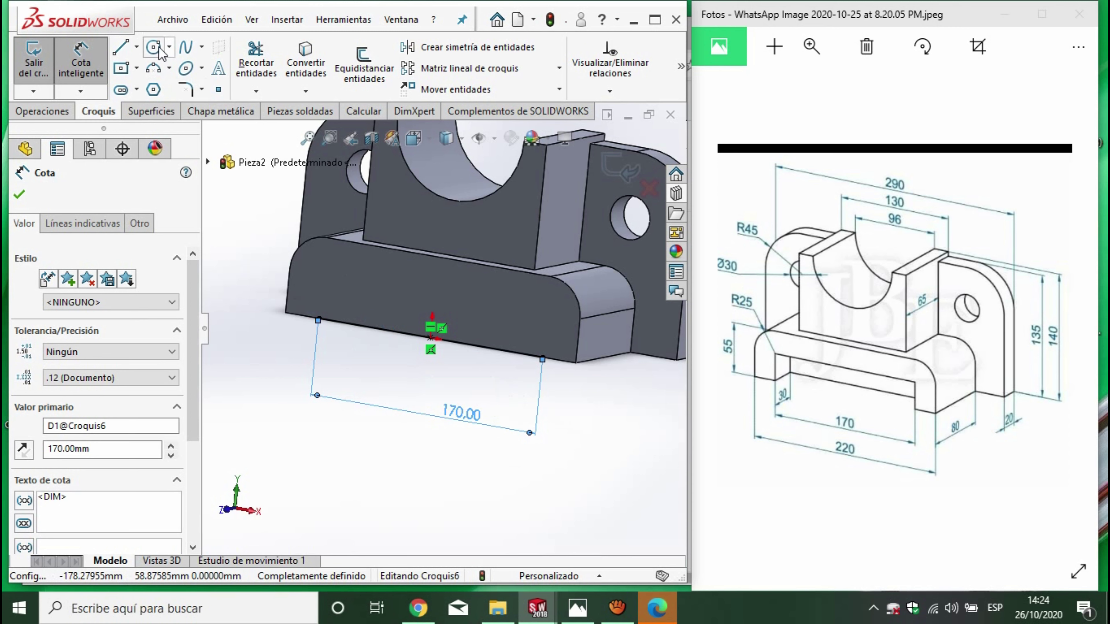
Draw a vertical line from the base line's left end and dimension it 25 mm.
{"action": "left_click", "coordinate": [121, 50]}
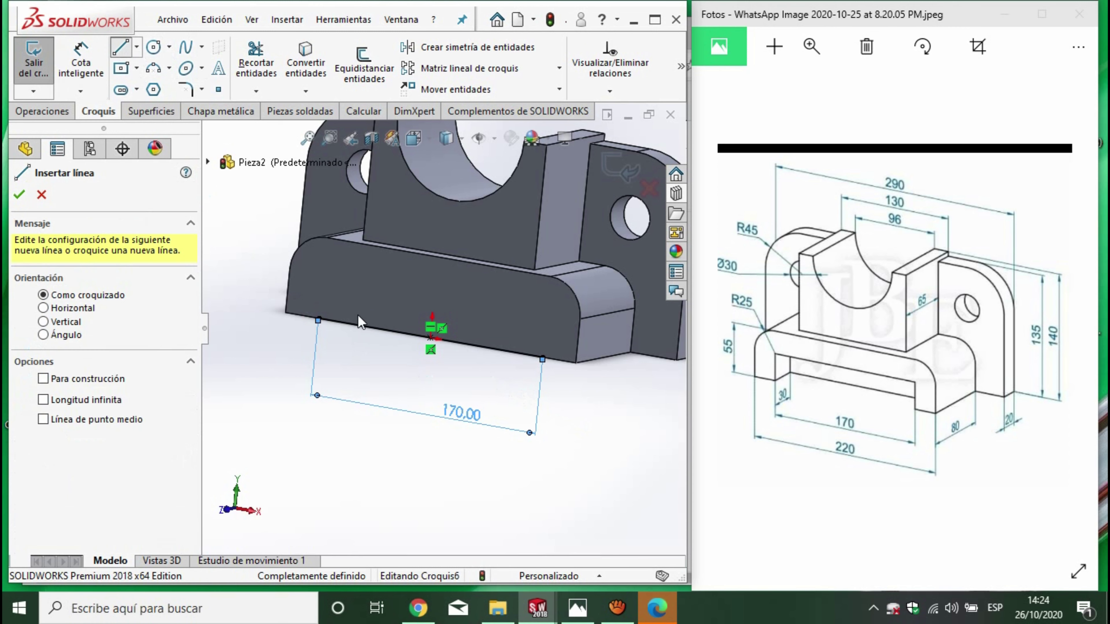
{"action": "left_click", "coordinate": [319, 318]}
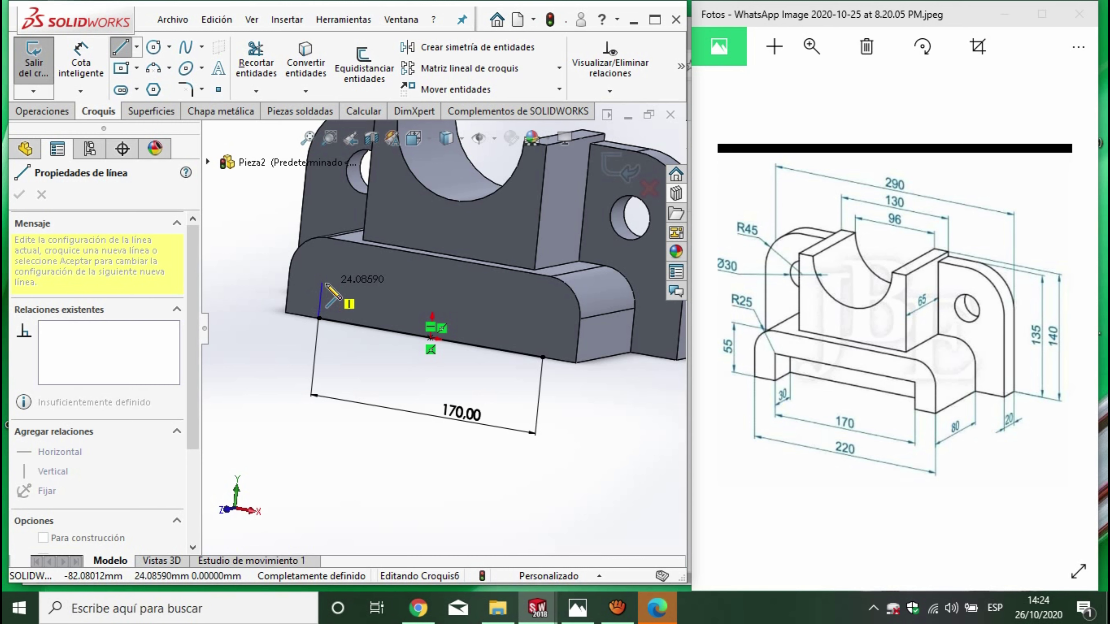
{"action": "left_click", "coordinate": [322, 281]}
{"action": "key", "text": "Escape"}
{"action": "key", "text": "Escape"}
{"action": "left_click", "coordinate": [81, 57]}
{"action": "left_click", "coordinate": [321, 308]}
{"action": "left_click", "coordinate": [248, 292]}
{"action": "type", "text": "25"}
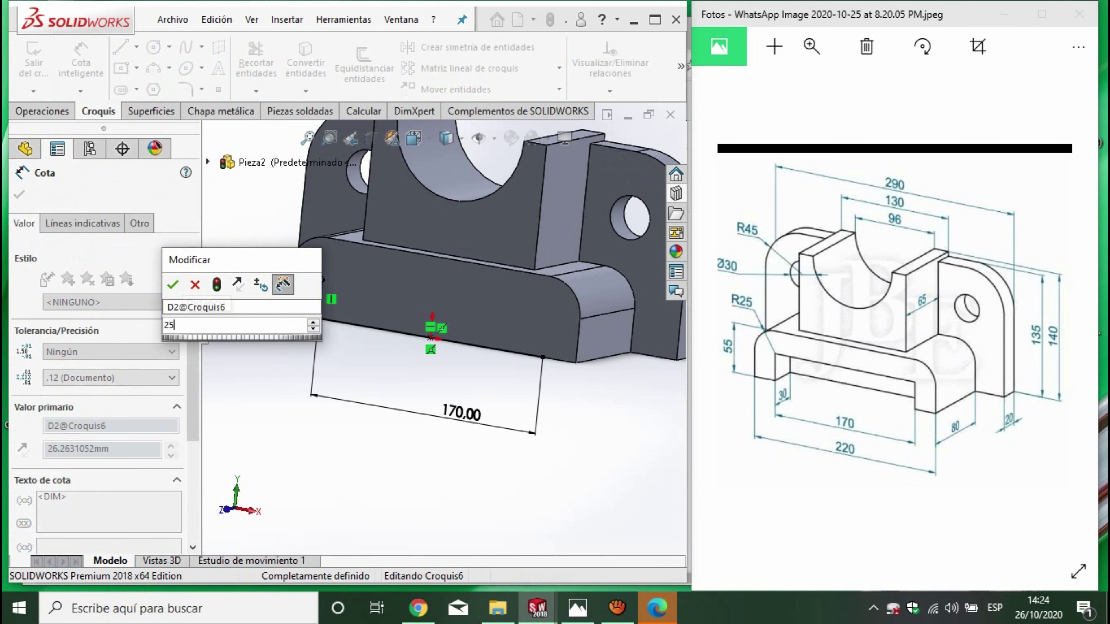
{"action": "key", "text": "Return"}
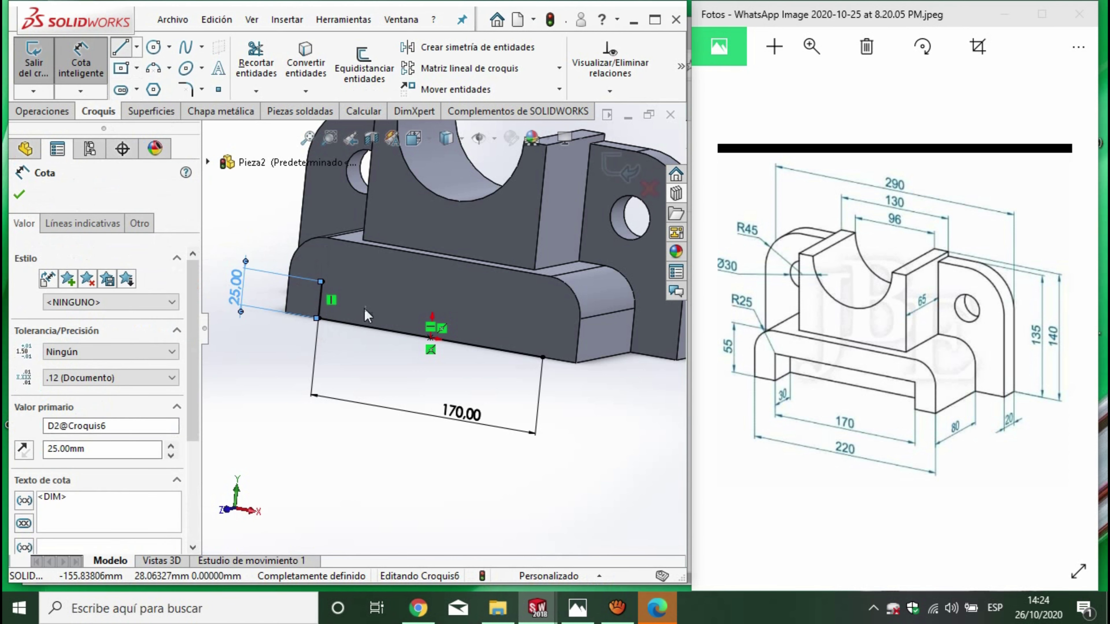
Draw the top line to close the 170 × 25 mm rectangle.
{"action": "key", "text": "l"}
{"action": "left_click", "coordinate": [321, 282]}
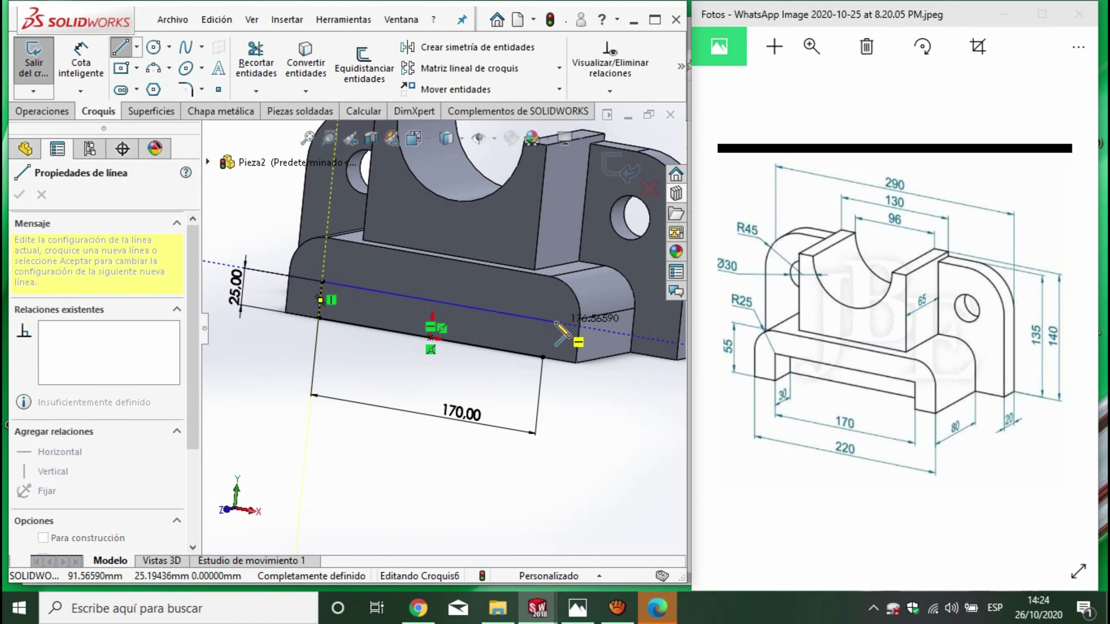
{"action": "left_click", "coordinate": [548, 324]}
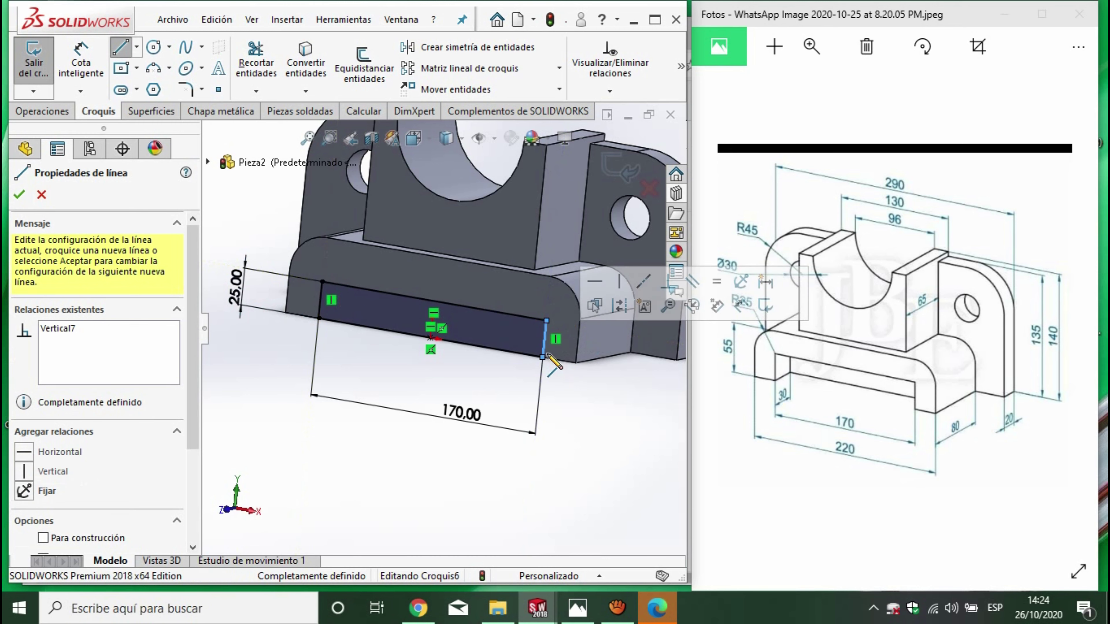
{"action": "key", "text": "Escape"}
{"action": "left_click", "coordinate": [33, 111]}
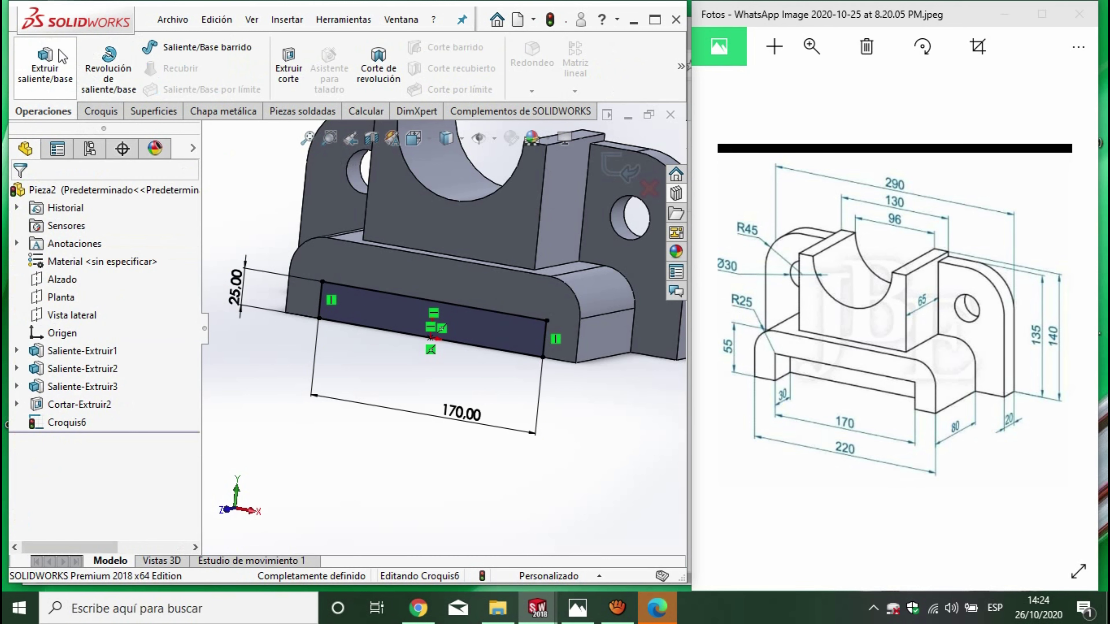
Cut the 170 × 25 mm rectangle 30 mm deep into the base and switch to isometric view.
{"action": "left_click", "coordinate": [288, 70]}
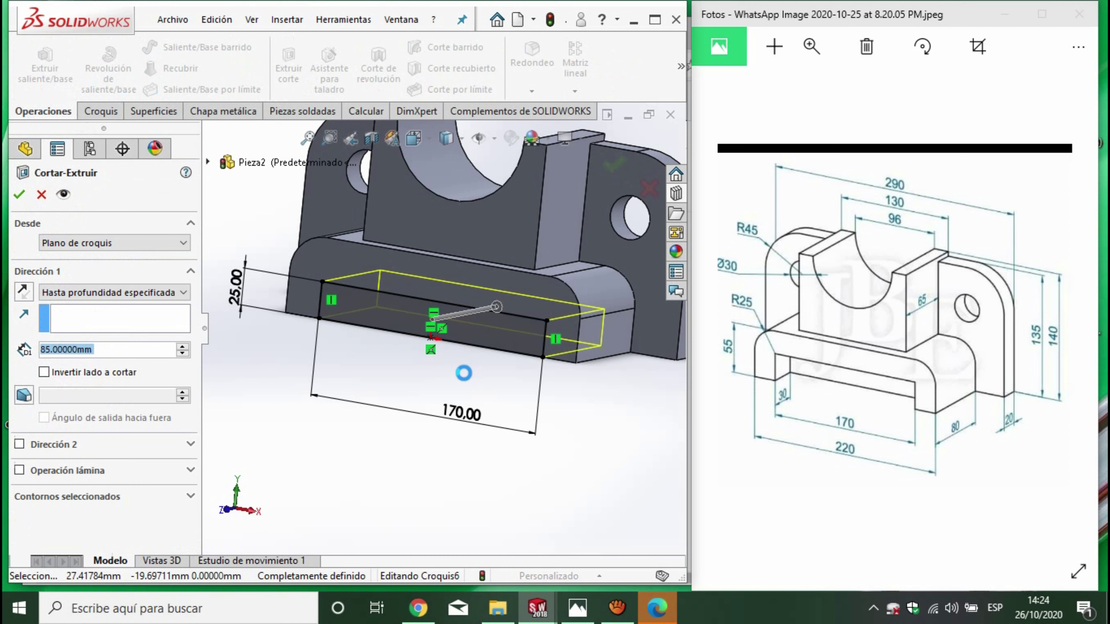
{"action": "type", "text": "30"}
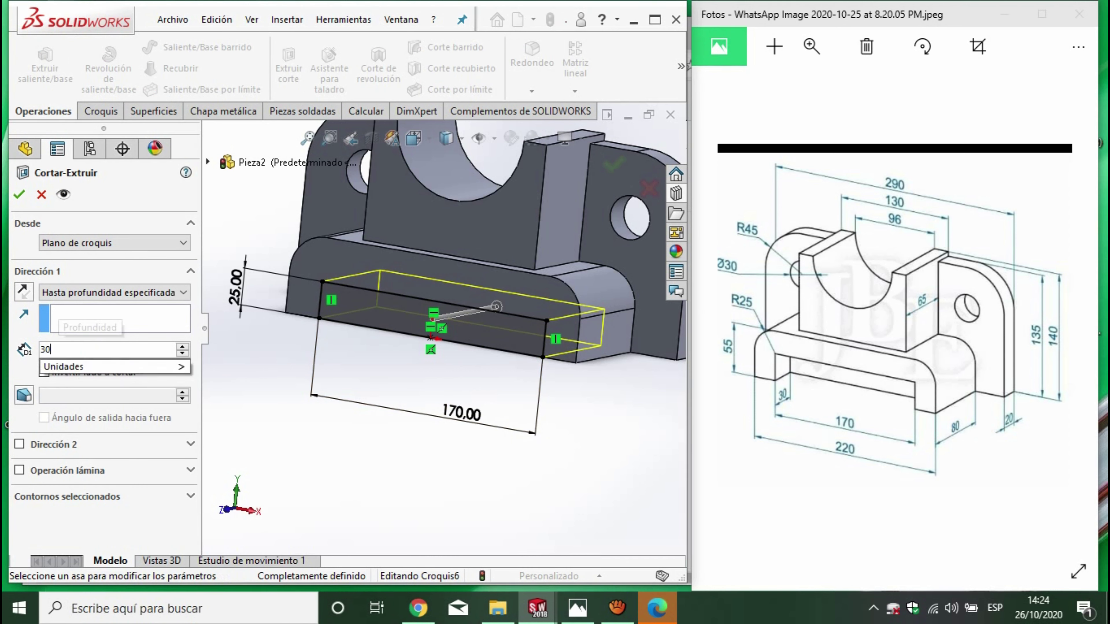
{"action": "key", "text": "Return"}
{"action": "left_click", "coordinate": [19, 194]}
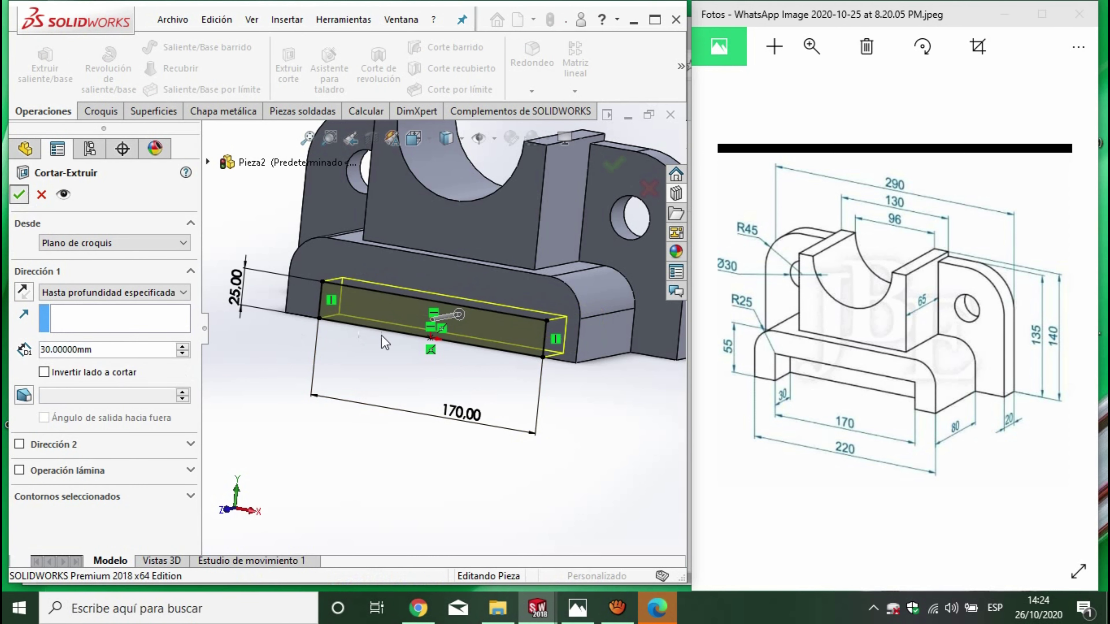
{"action": "scroll", "coordinate": [524, 385], "scroll_direction": "up", "scroll_amount": 5}
{"action": "mouse_move", "coordinate": [566, 416]}
{"action": "middle_mouse_down"}
{"action": "mouse_move", "coordinate": [585, 421]}
{"action": "mouse_move", "coordinate": [589, 451]}
{"action": "middle_mouse_up"}
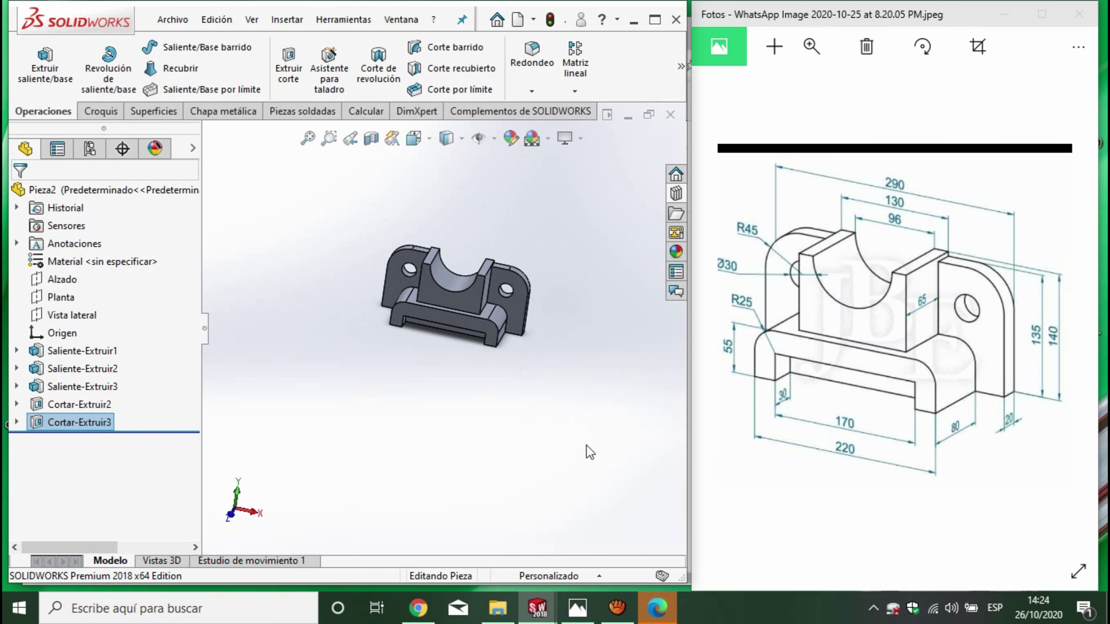
{"action": "key", "text": "ctrl+7"}
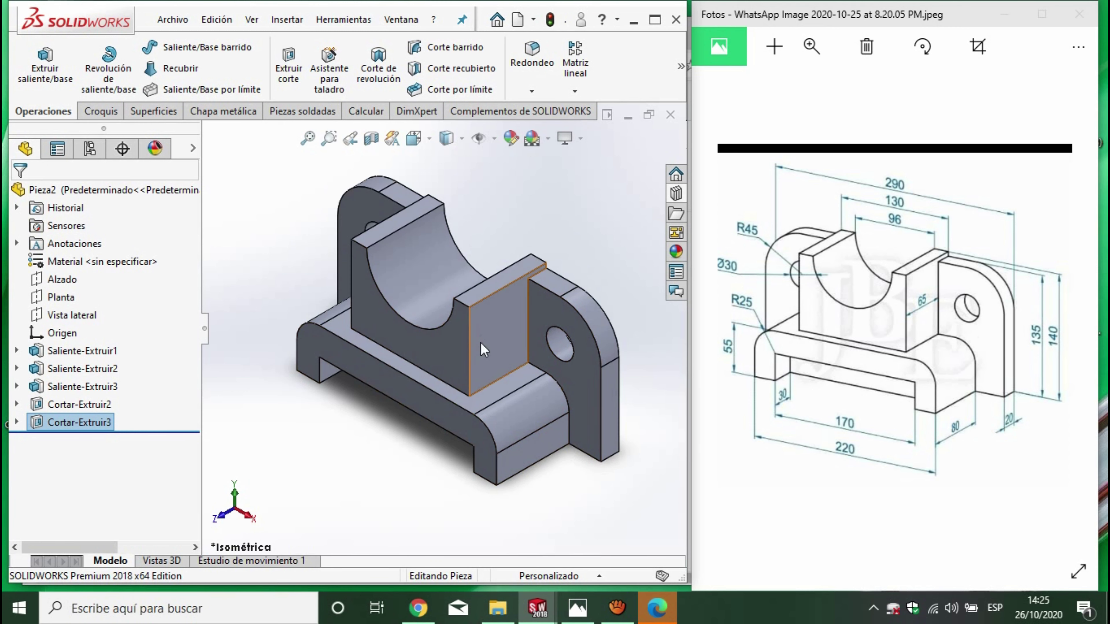